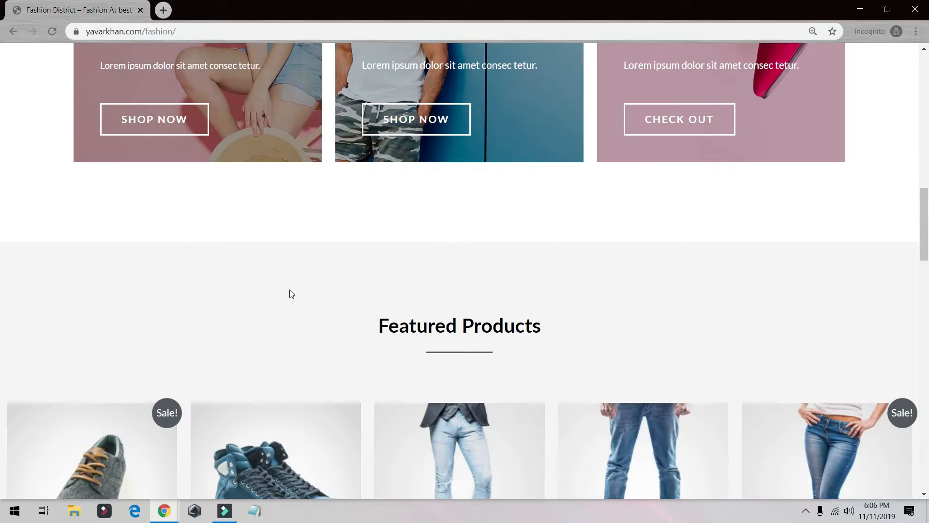
- Browse the demo fashion store and open the DNK Gray Shoes product page to view its details
{"action": "scroll", "coordinate": [193, 271], "scroll_direction": "up", "scroll_amount": 5}
{"action": "left_click", "coordinate": [112, 250]}
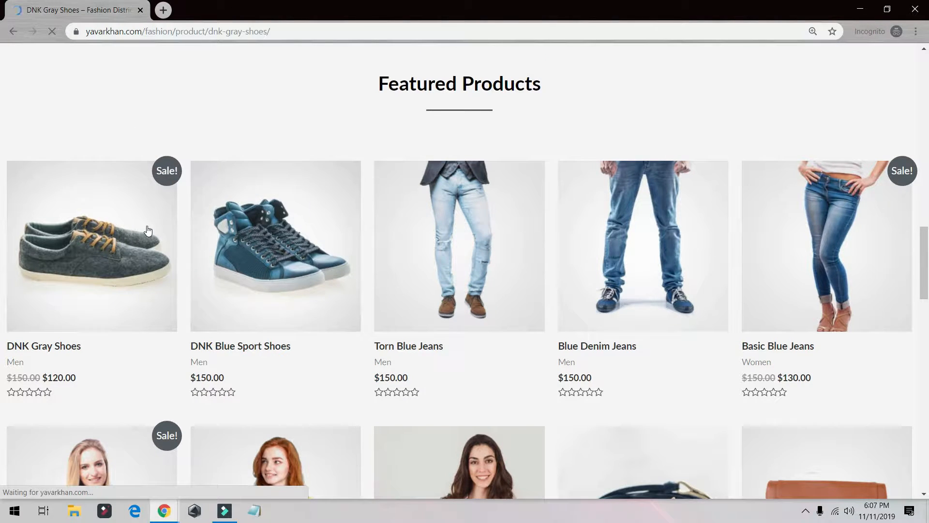
{"action": "scroll", "coordinate": [454, 265], "scroll_direction": "down", "scroll_amount": 13}
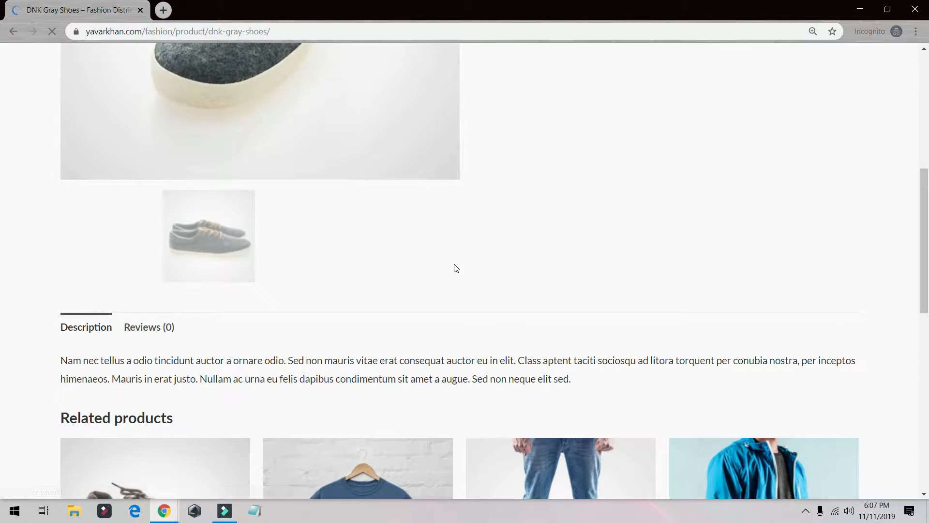
{"action": "scroll", "coordinate": [75, 160], "scroll_direction": "up", "scroll_amount": 10}
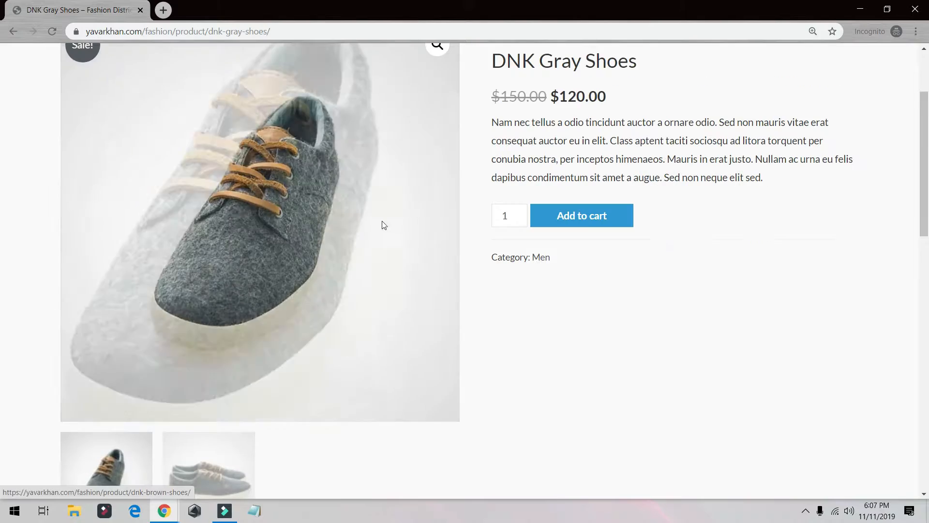
{"action": "left_click", "coordinate": [570, 224]}
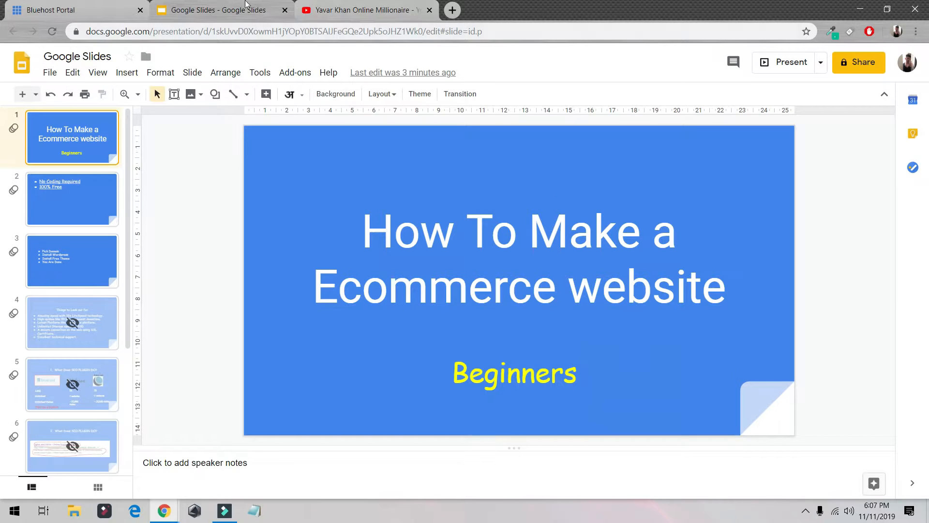
- Switch to the Google Slides deck and present it, advancing through the first slides before exiting the slideshow
{"action": "left_click", "coordinate": [341, 7]}
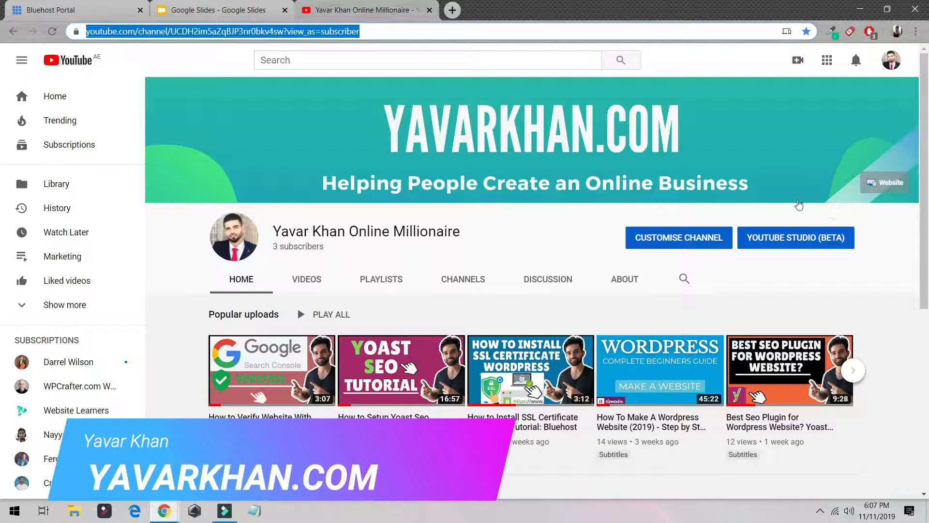
{"action": "left_click", "coordinate": [167, 5]}
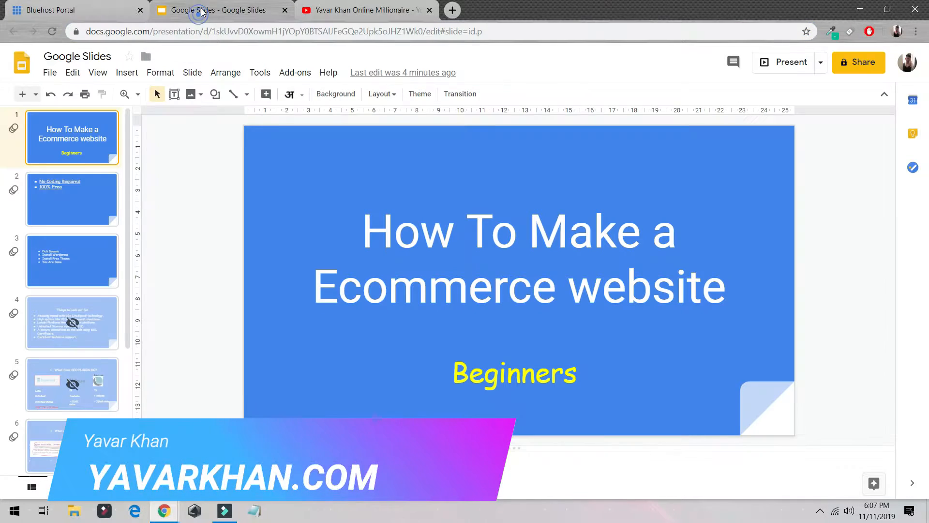
{"action": "key", "text": "ctrl+F5"}
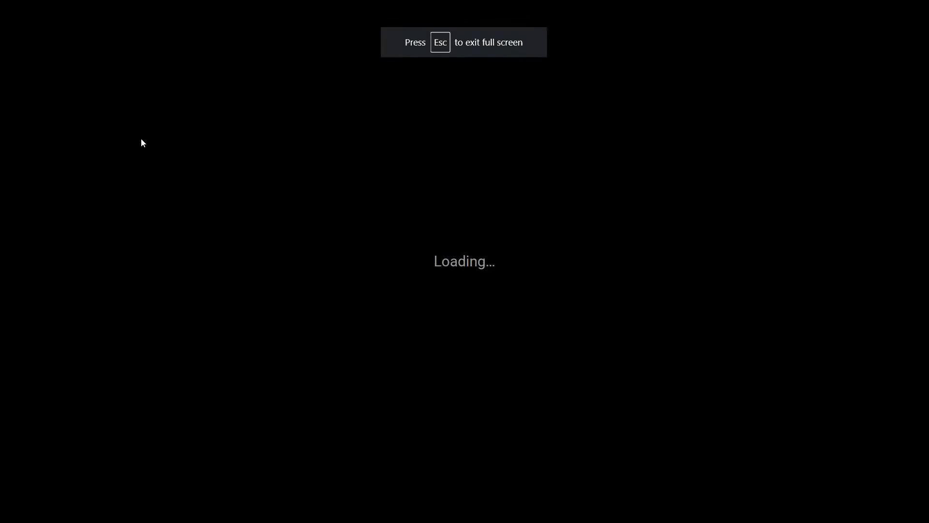
{"action": "left_click", "coordinate": [168, 167]}
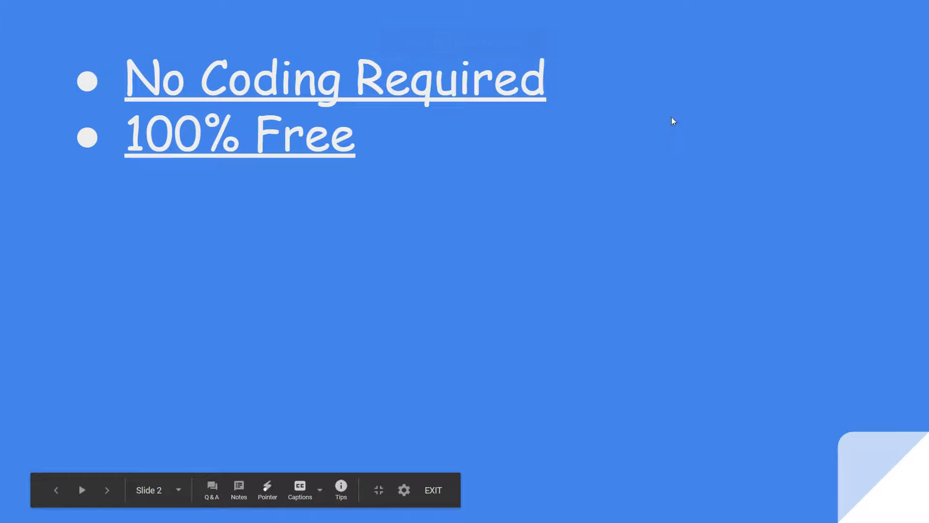
{"action": "left_click", "coordinate": [248, 157]}
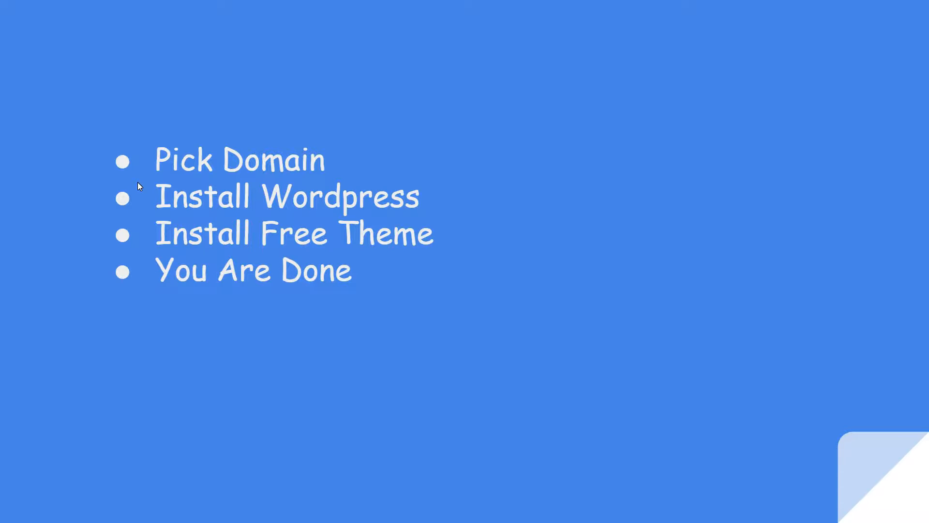
{"action": "key", "text": "Escape"}
- Open a new tab and go to bluehost.com
{"action": "left_click", "coordinate": [500, 5]}
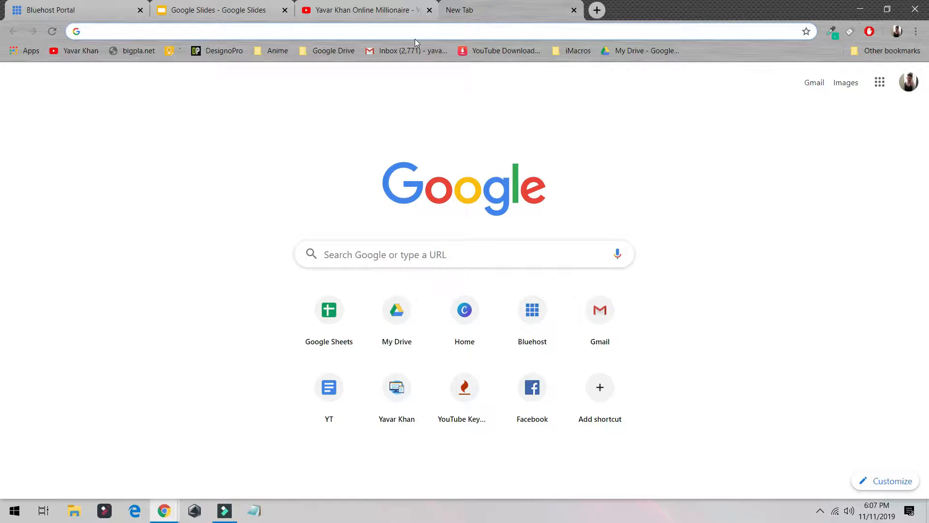
{"action": "type", "text": "blue"}
{"action": "key", "text": "Return"}
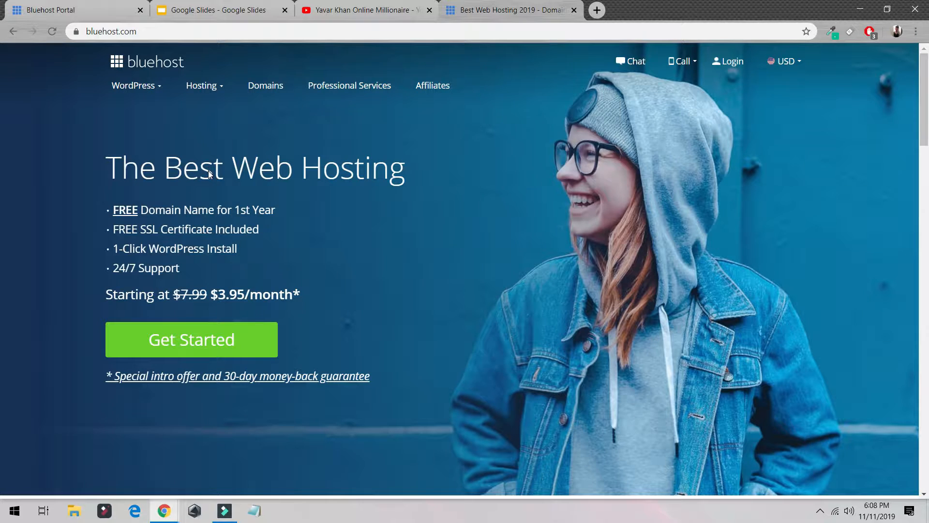
- Open the WordPress.org hosting page in another new tab and highlight its Bluehost recommendation
{"action": "key", "text": "ctrl+t"}
{"action": "type", "text": "wordpress.org"}
{"action": "key", "text": "Return"}
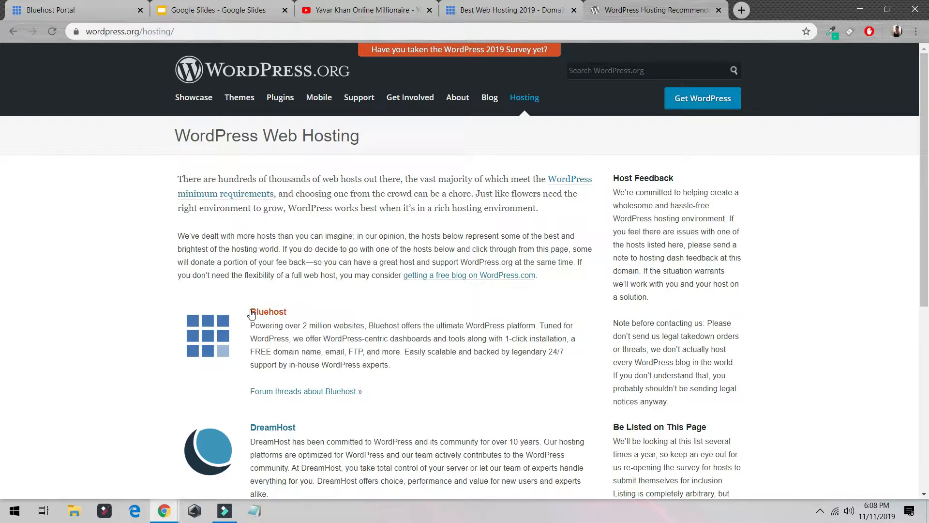
{"action": "left_click_drag", "start_coordinate": [251, 312], "coordinate": [440, 371]}
- Return to the Bluehost homepage and highlight its listed features, ending on 1-Click WordPress Install
{"action": "left_click", "coordinate": [506, 5]}
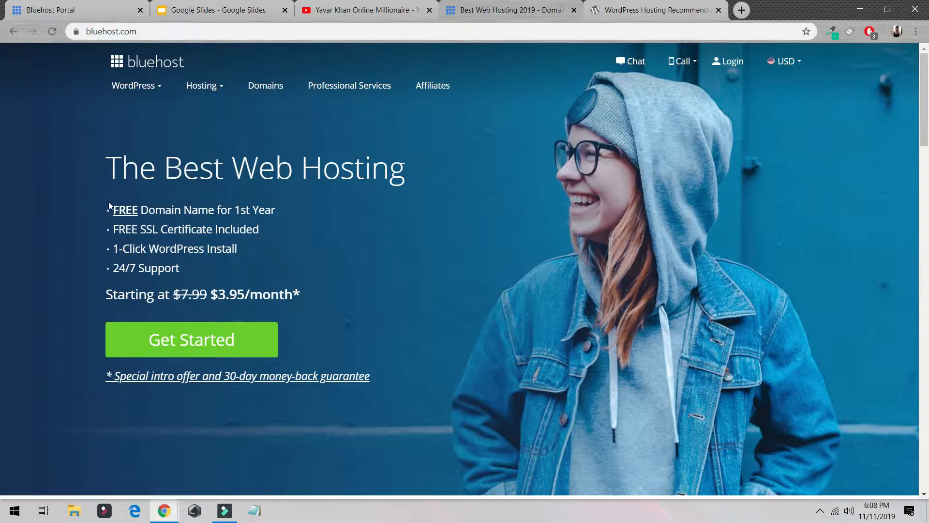
{"action": "left_click_drag", "start_coordinate": [108, 201], "coordinate": [244, 249]}
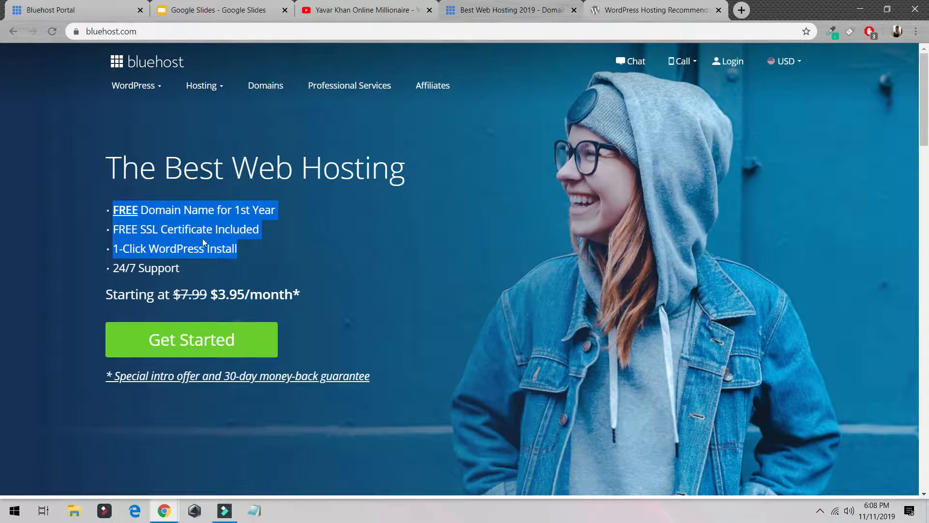
{"action": "left_click", "coordinate": [240, 248]}
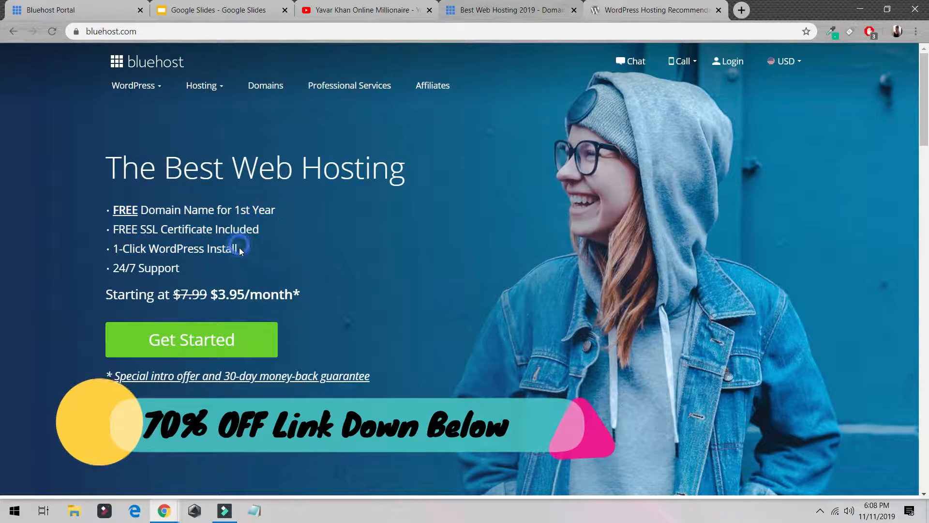
{"action": "left_click_drag", "start_coordinate": [239, 249], "coordinate": [110, 247]}
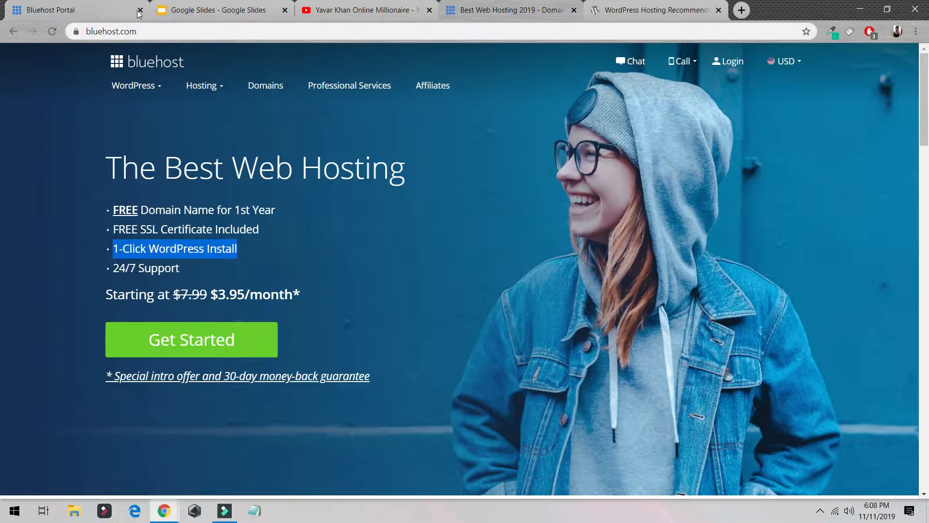
- Close the Bluehost Portal tab and open Bluehost's shared hosting plans with Get Started
{"action": "left_click", "coordinate": [140, 10]}
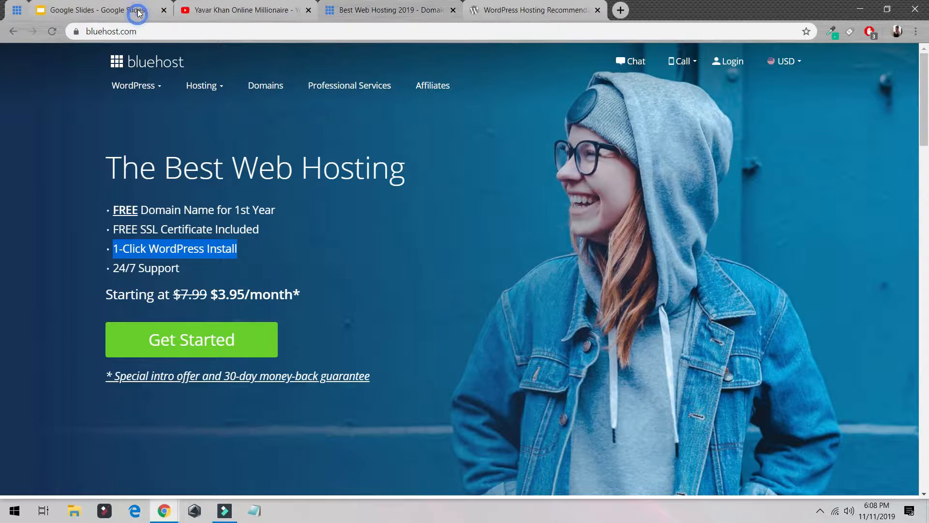
{"action": "left_click", "coordinate": [239, 341]}
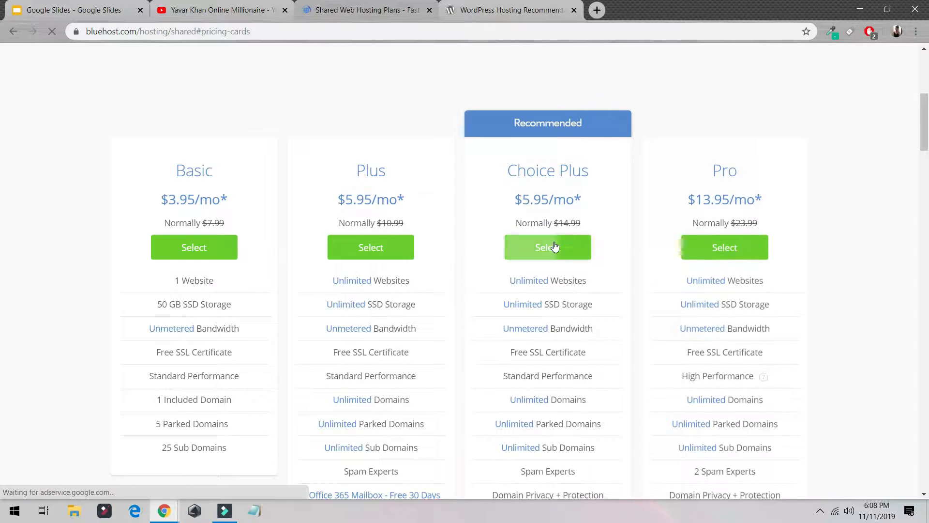
- Highlight the Choice Plus plan's features and select the Choice Plus plan
{"action": "left_click_drag", "start_coordinate": [507, 282], "coordinate": [605, 290]}
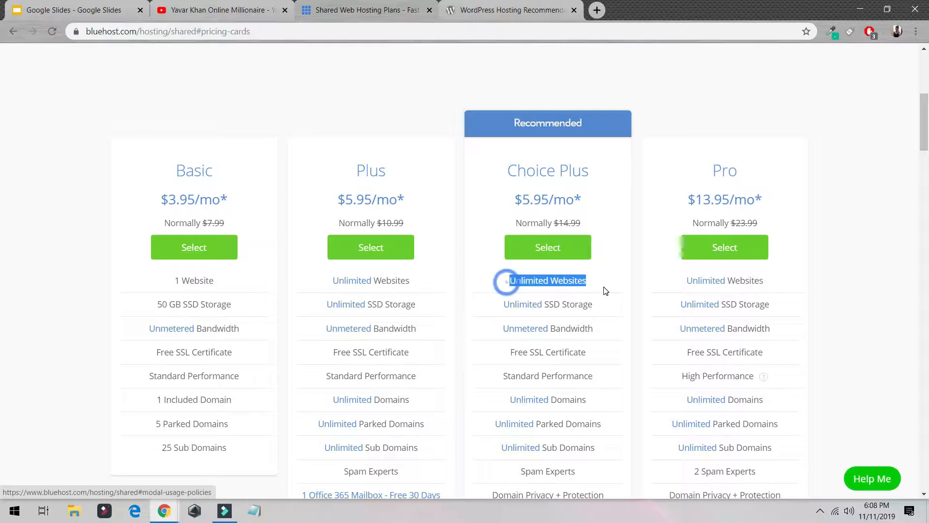
{"action": "left_click_drag", "start_coordinate": [504, 304], "coordinate": [601, 307]}
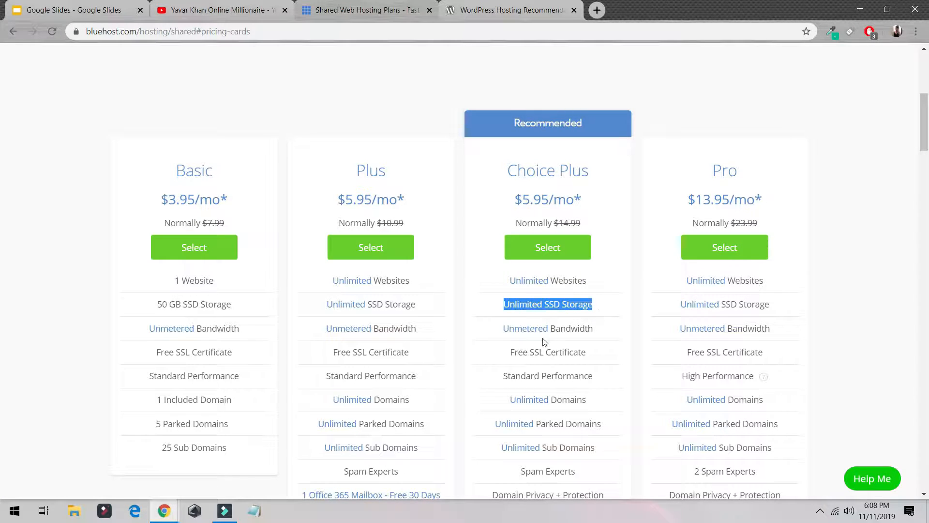
{"action": "left_click_drag", "start_coordinate": [510, 350], "coordinate": [603, 353]}
{"action": "scroll", "coordinate": [603, 358], "scroll_direction": "up", "scroll_amount": 2}
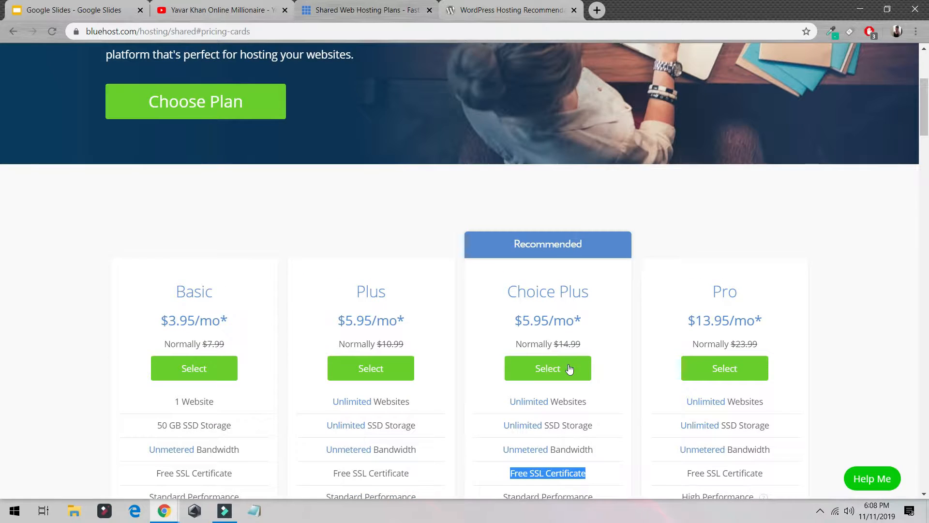
{"action": "left_click", "coordinate": [569, 369]}
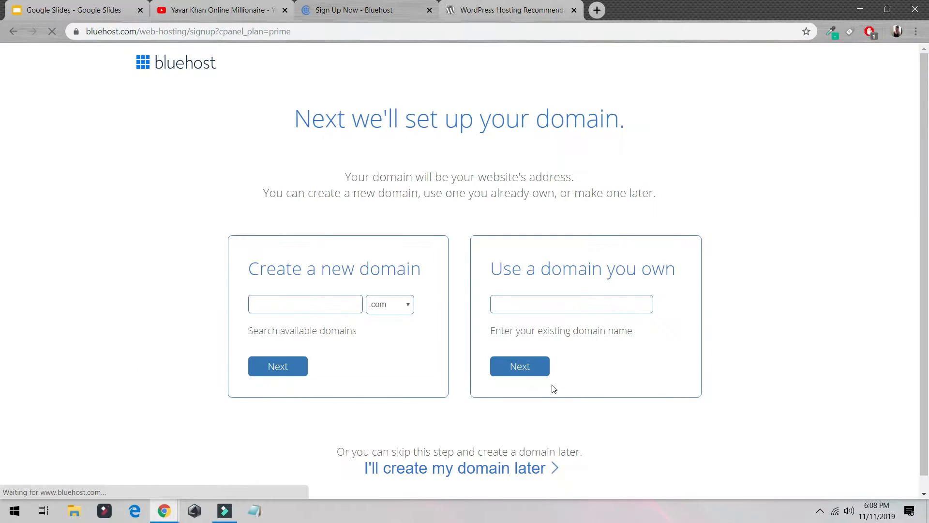
- Enter yavarkhan324 with .com as the new domain name to create
{"action": "left_click", "coordinate": [323, 305]}
{"action": "scroll", "coordinate": [211, 292], "scroll_direction": "down", "scroll_amount": 1}
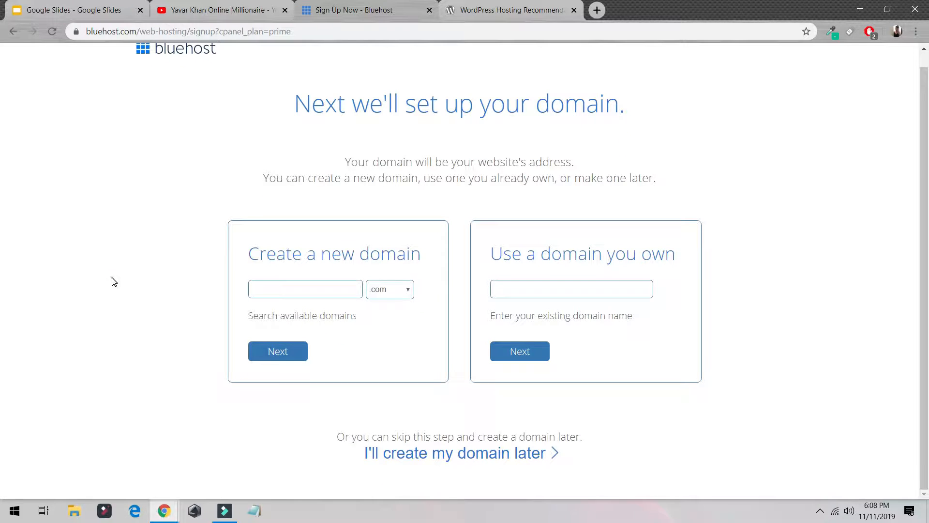
{"action": "left_click", "coordinate": [302, 289]}
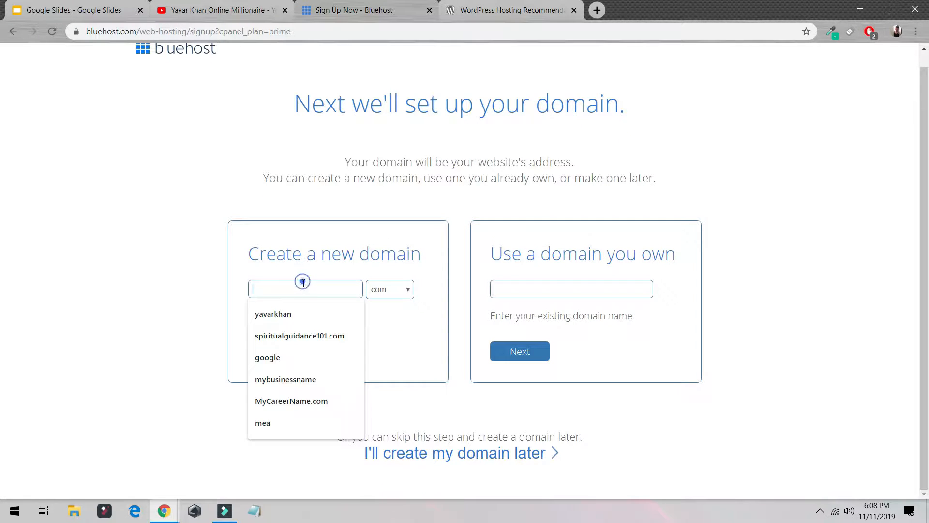
{"action": "left_click", "coordinate": [327, 305]}
{"action": "left_click", "coordinate": [332, 289]}
{"action": "type", "text": "324"}
{"action": "key", "text": "F1"}
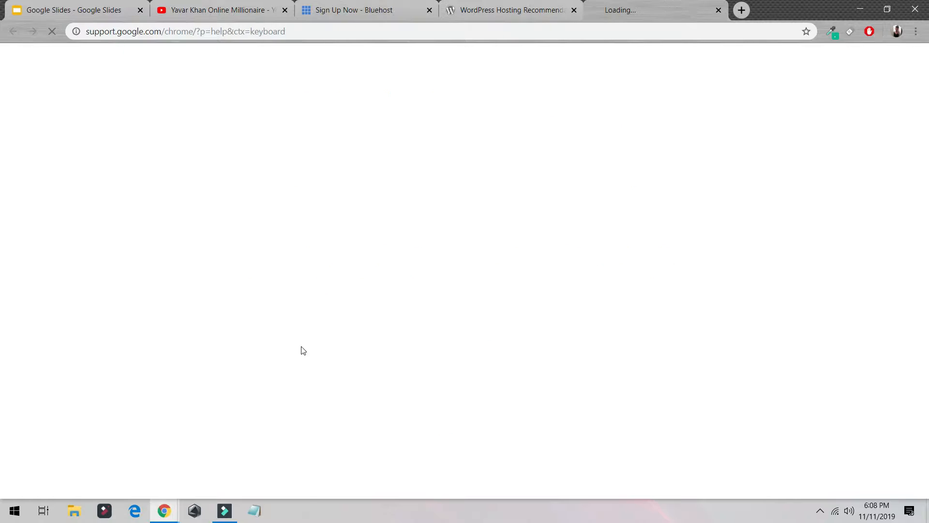
{"action": "left_click", "coordinate": [472, 12]}
{"action": "left_click", "coordinate": [604, 5]}
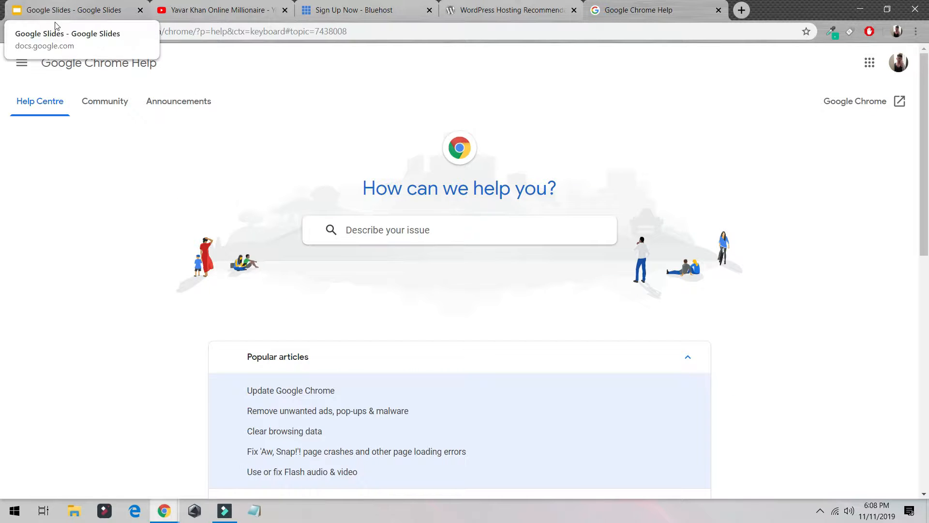
{"action": "left_click", "coordinate": [351, 10]}
- Close the stray help tab and submit the yavarkhan324.com domain to reach the account form
{"action": "left_click", "coordinate": [286, 350]}
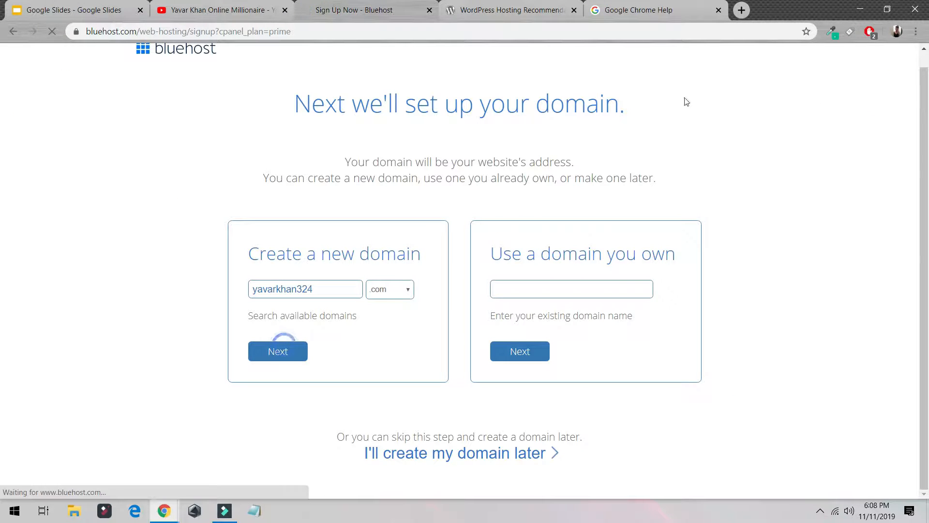
{"action": "left_click", "coordinate": [718, 10]}
{"action": "left_click", "coordinate": [675, 83]}
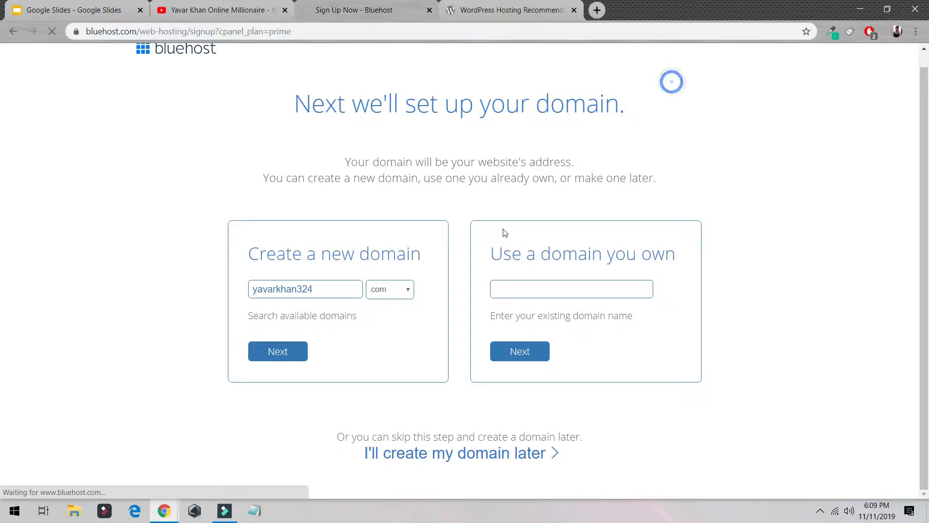
{"action": "left_click", "coordinate": [276, 350]}
{"action": "scroll", "coordinate": [376, 216], "scroll_direction": "down", "scroll_amount": 5}
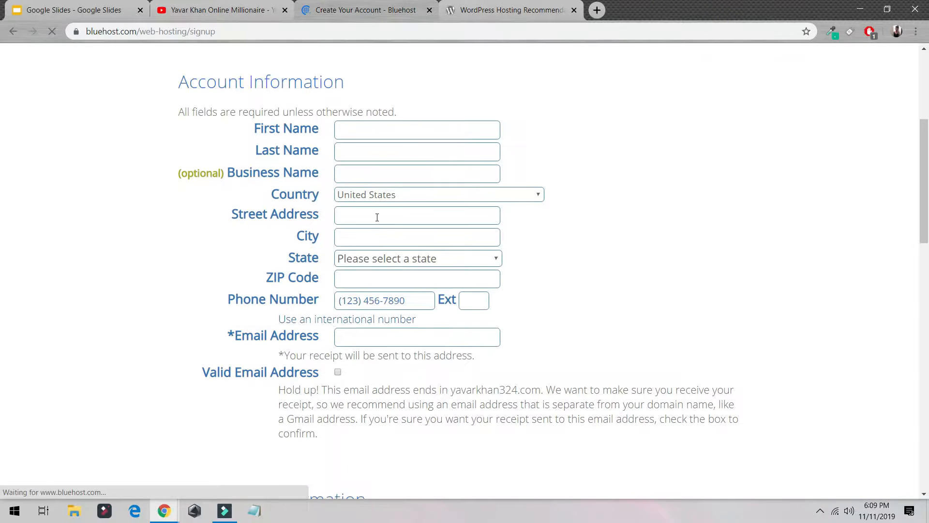
- Scroll through the signup form and pick an option in the Account Plan list
{"action": "scroll", "coordinate": [259, 202], "scroll_direction": "down", "scroll_amount": 5}
{"action": "scroll", "coordinate": [259, 202], "scroll_direction": "down", "scroll_amount": 10}
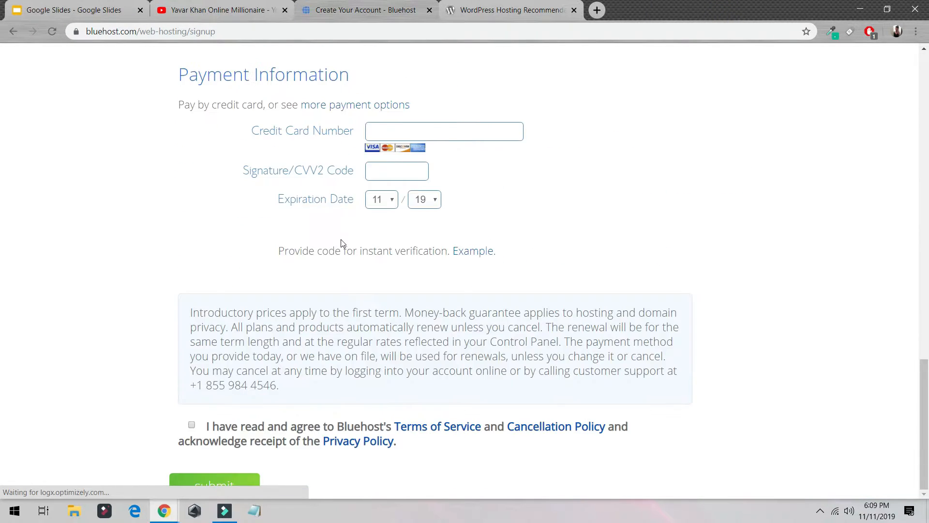
{"action": "scroll", "coordinate": [388, 298], "scroll_direction": "up", "scroll_amount": 10}
{"action": "scroll", "coordinate": [389, 298], "scroll_direction": "up", "scroll_amount": 3}
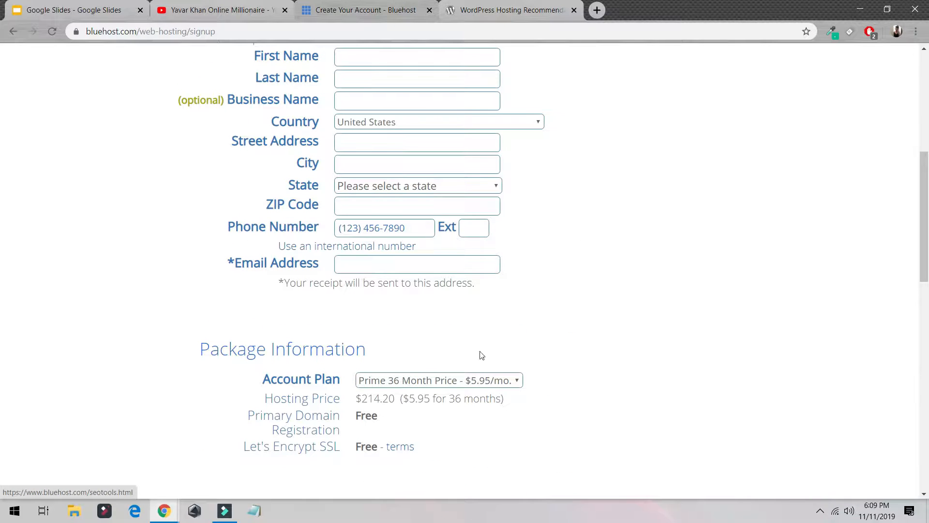
{"action": "left_click", "coordinate": [435, 379]}
{"action": "left_click", "coordinate": [406, 396]}
- Review the package extras and payment sections of the signup form
{"action": "scroll", "coordinate": [451, 372], "scroll_direction": "down", "scroll_amount": 6}
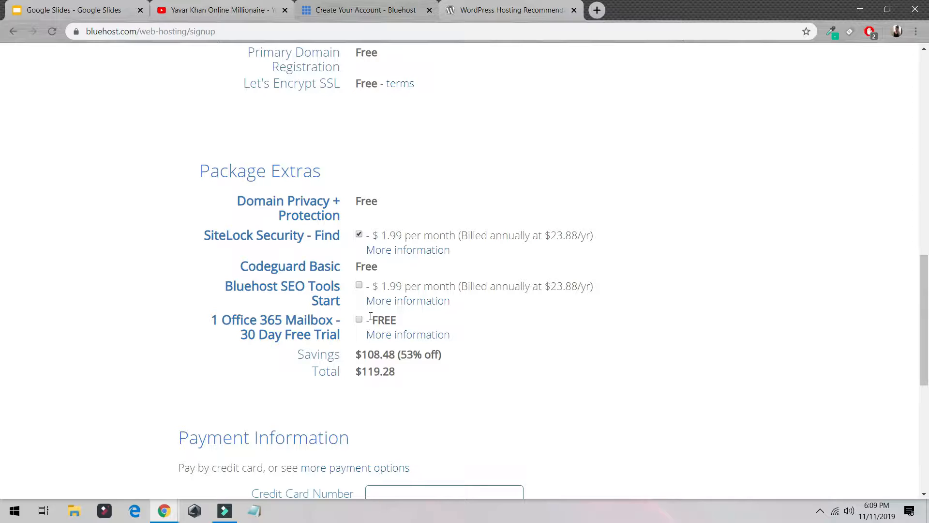
{"action": "scroll", "coordinate": [371, 317], "scroll_direction": "down", "scroll_amount": 7}
{"action": "scroll", "coordinate": [384, 303], "scroll_direction": "up", "scroll_amount": 7}
{"action": "scroll", "coordinate": [383, 281], "scroll_direction": "up", "scroll_amount": 12}
- Navigate to the Bluehost portal through the address bar
{"action": "left_click", "coordinate": [376, 4]}
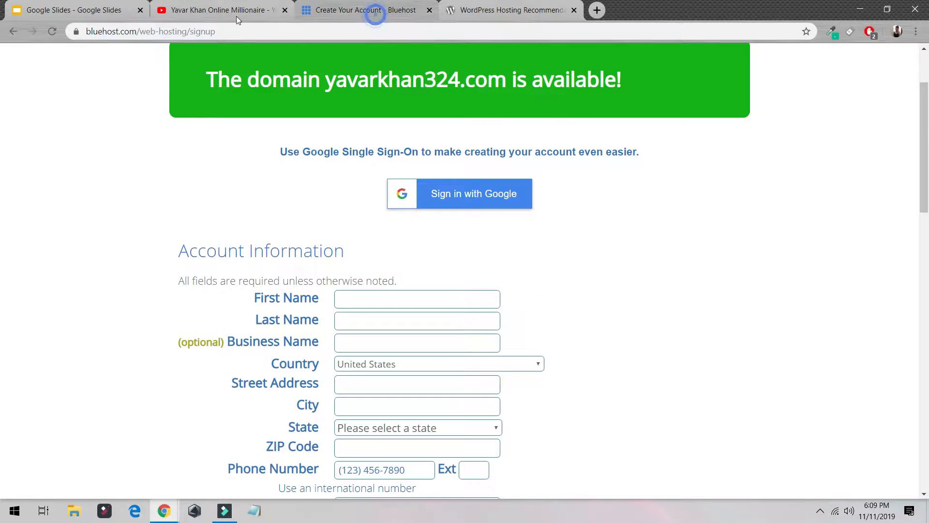
{"action": "left_click", "coordinate": [396, 31]}
{"action": "type", "text": "n"}
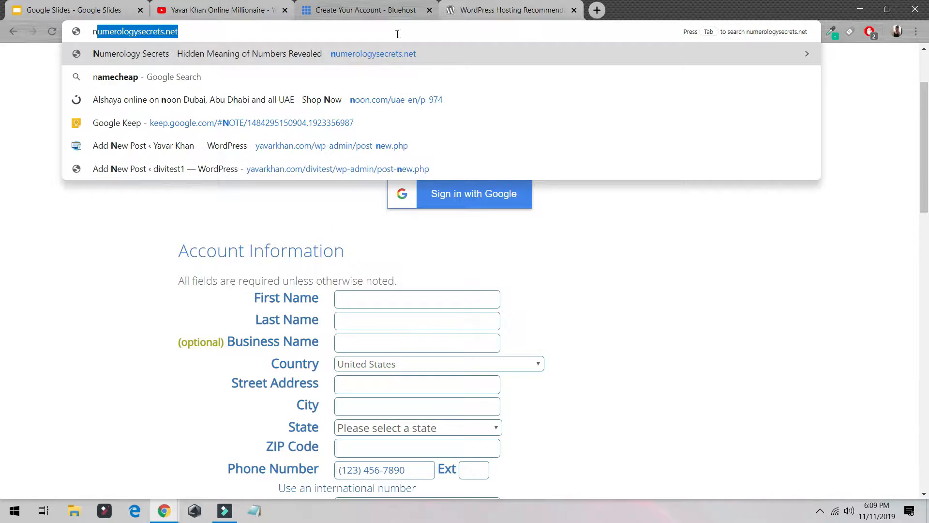
{"action": "key", "text": "BackSpace"}
{"action": "key", "text": "BackSpace"}
{"action": "type", "text": "b"}
{"action": "key", "text": "Return"}
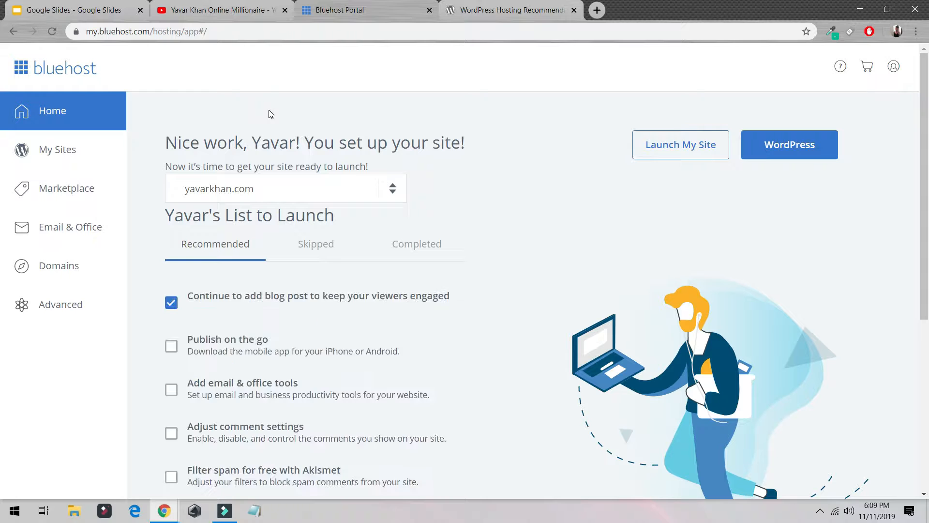
- Start a new WordPress site from My Sites and give it the site name ecommerce
{"action": "left_click", "coordinate": [68, 149]}
{"action": "scroll", "coordinate": [310, 193], "scroll_direction": "down", "scroll_amount": 3}
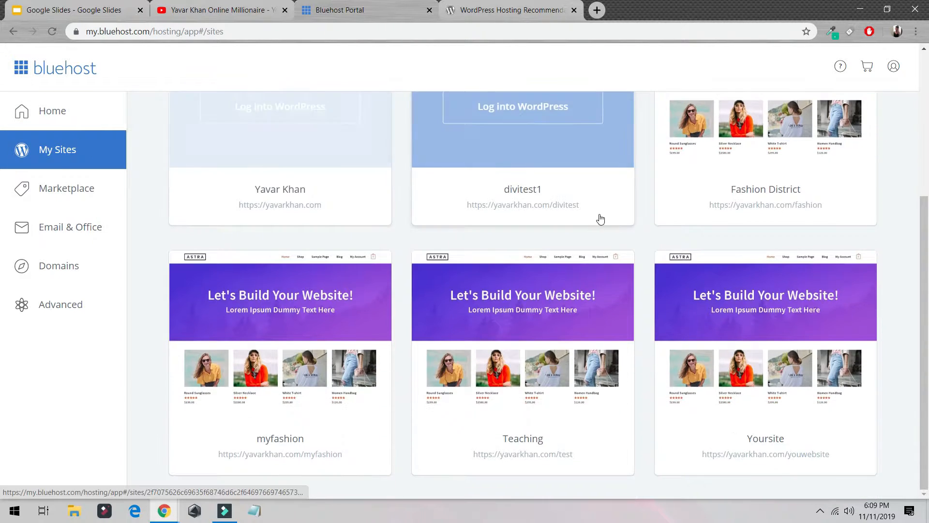
{"action": "scroll", "coordinate": [625, 247], "scroll_direction": "up", "scroll_amount": 4}
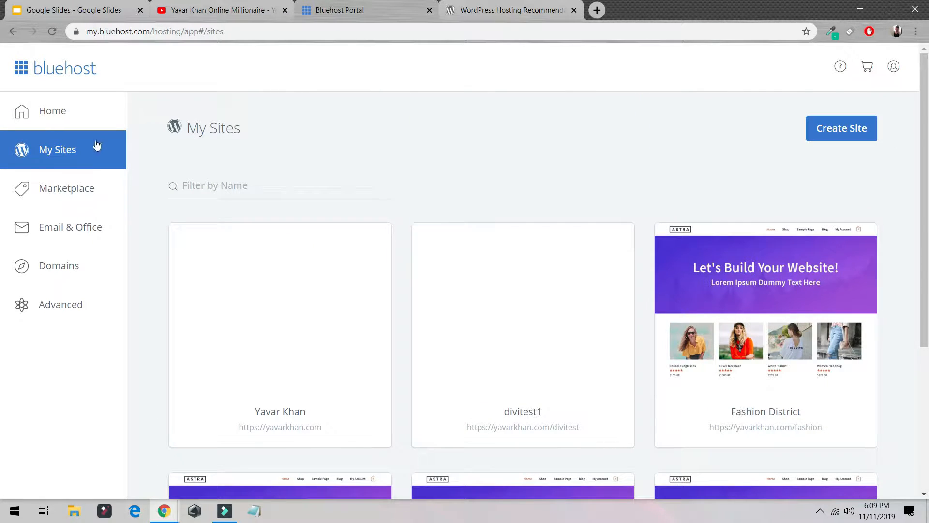
{"action": "left_click", "coordinate": [831, 134]}
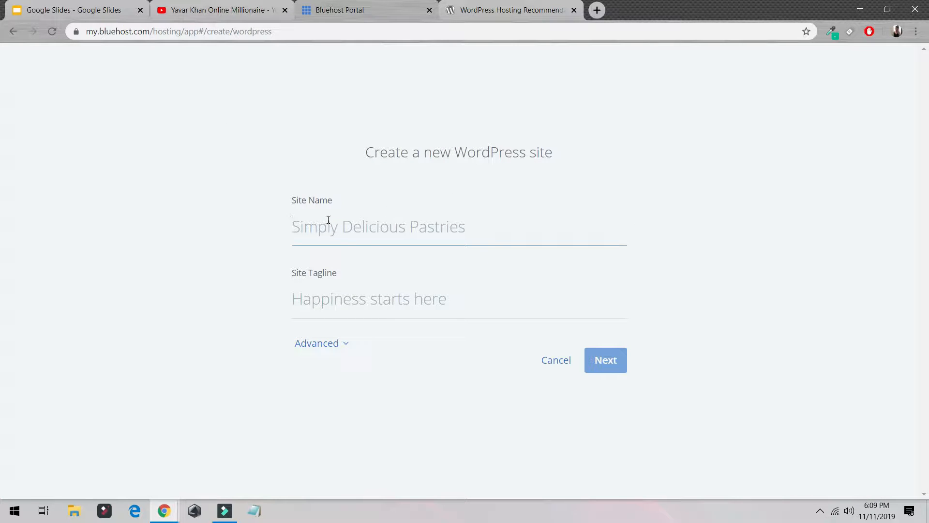
{"action": "type", "text": "e"}
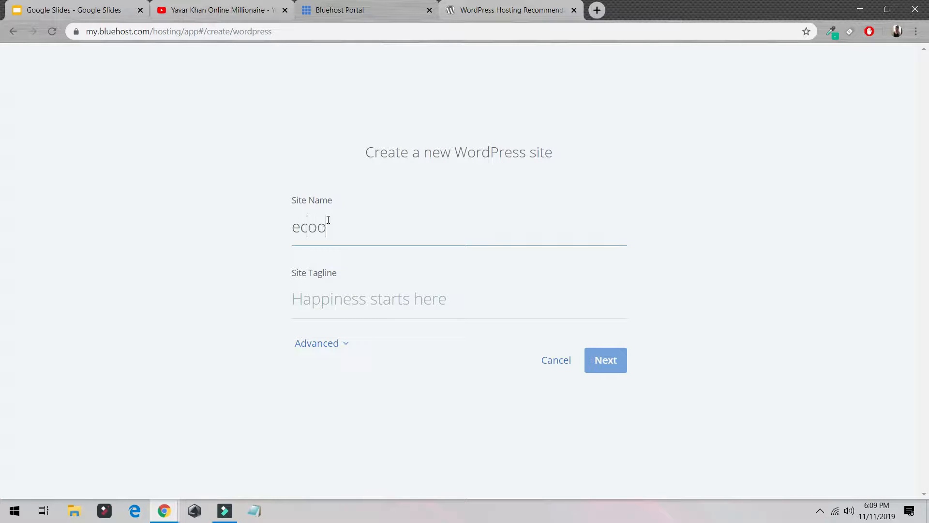
{"action": "type", "text": "commerce"}
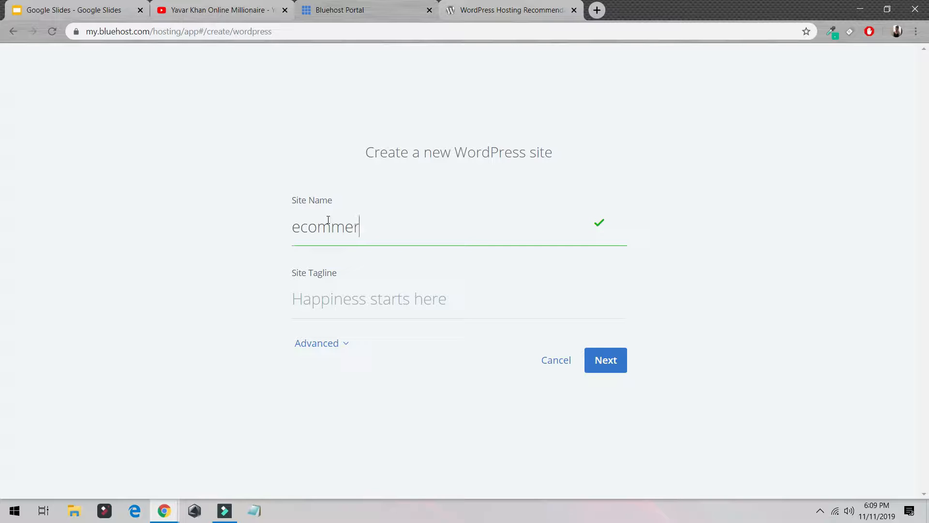
{"action": "left_click", "coordinate": [614, 361]}
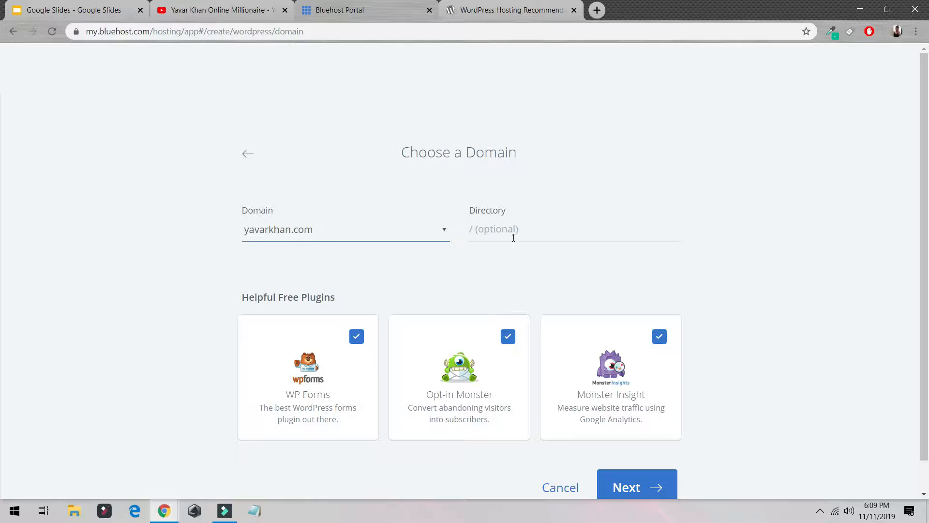
- Set the installation directory on yavarkhan.com to /ecommerce
{"action": "left_click", "coordinate": [514, 237]}
{"action": "type", "text": "ecommerce"}
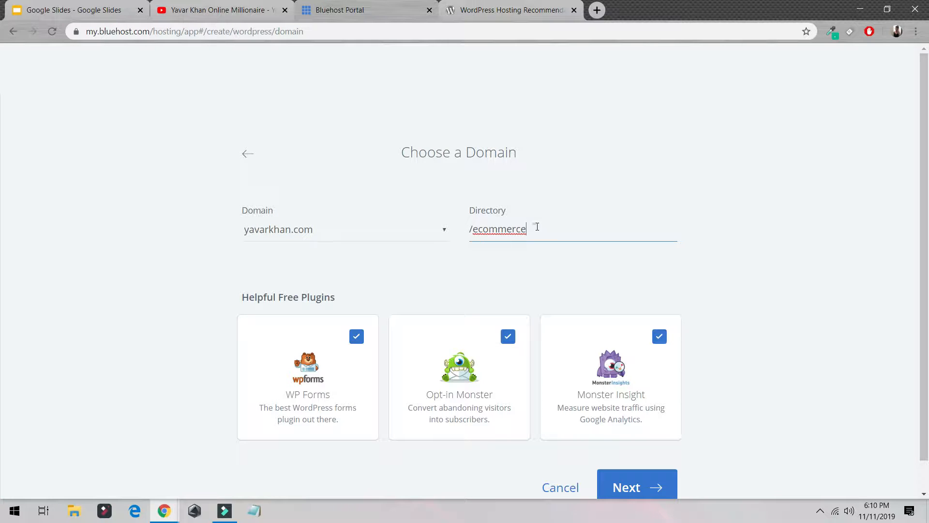
{"action": "left_click_drag", "start_coordinate": [537, 226], "coordinate": [462, 230]}
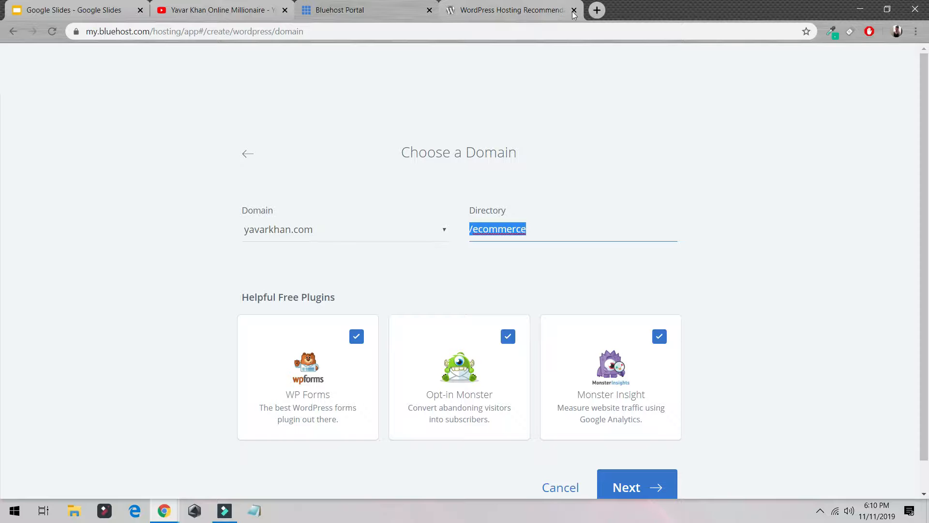
- Open yavarkhan.com in a new tab to view it, then return to the Bluehost Portal tab
{"action": "left_click", "coordinate": [597, 11]}
{"action": "type", "text": "ya"}
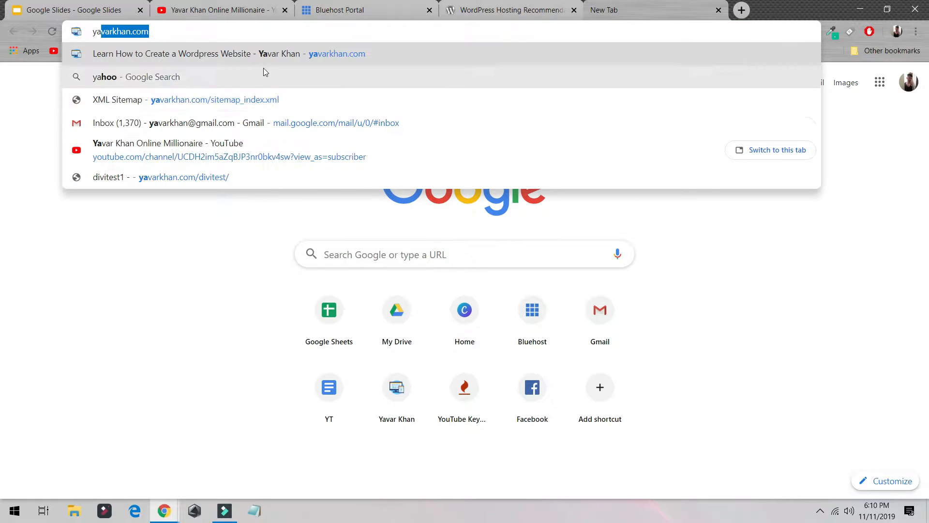
{"action": "left_click", "coordinate": [264, 62]}
{"action": "left_click", "coordinate": [378, 11]}
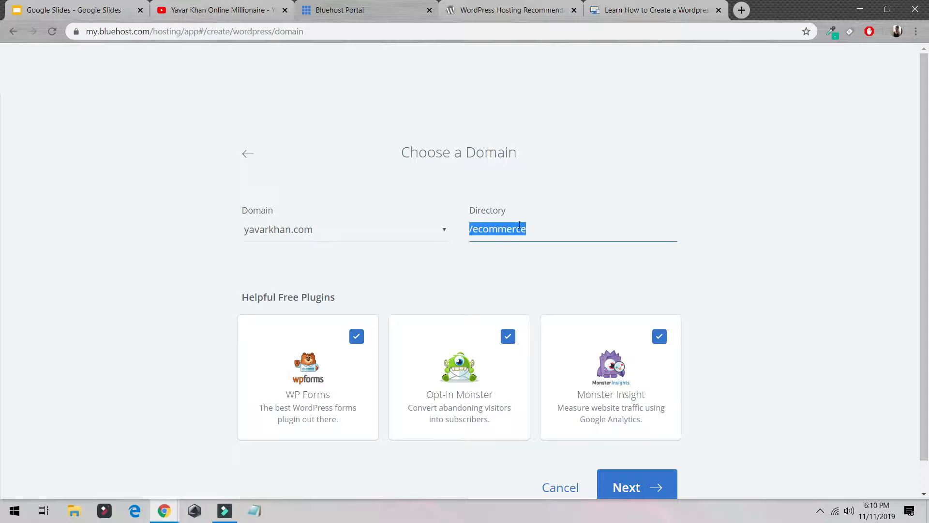
{"action": "left_click", "coordinate": [685, 10]}
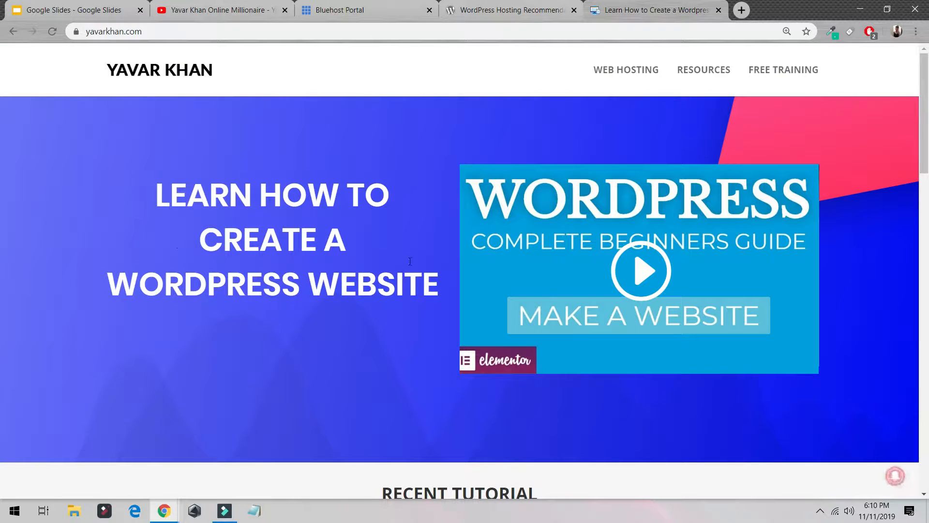
{"action": "left_click", "coordinate": [200, 10]}
{"action": "left_click", "coordinate": [373, 11]}
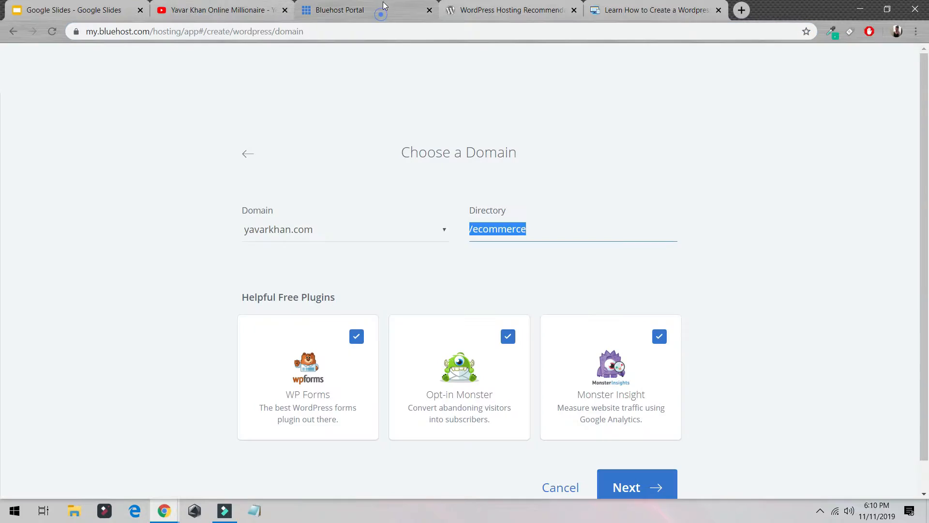
- Uncheck the WP Forms, Opt-in Monster and Monster Insight plugins and continue the WordPress installation
{"action": "left_click", "coordinate": [633, 487]}
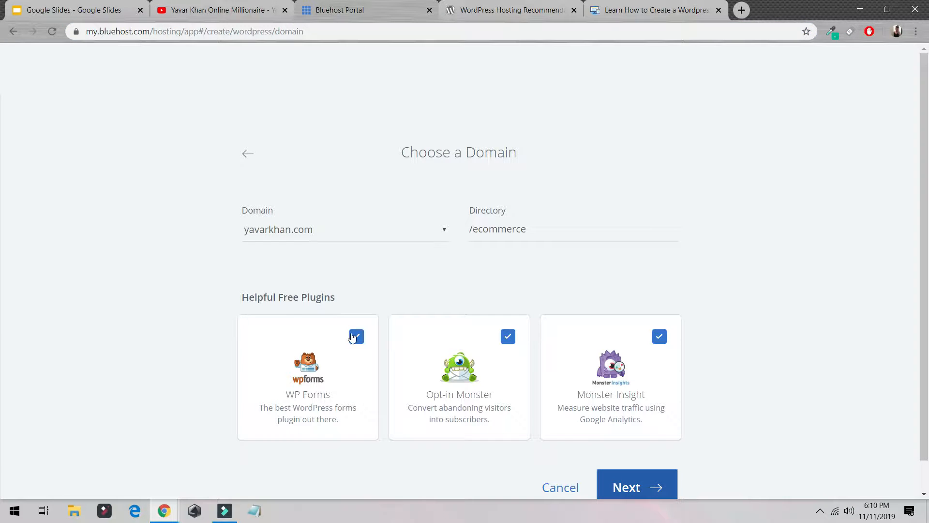
{"action": "left_click", "coordinate": [356, 336]}
{"action": "left_click", "coordinate": [507, 339]}
{"action": "left_click", "coordinate": [659, 336]}
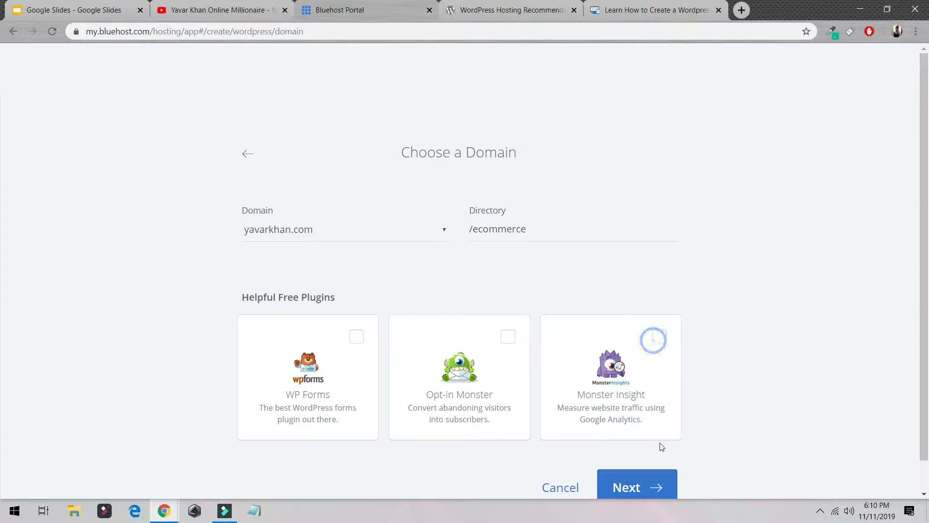
{"action": "left_click", "coordinate": [624, 487]}
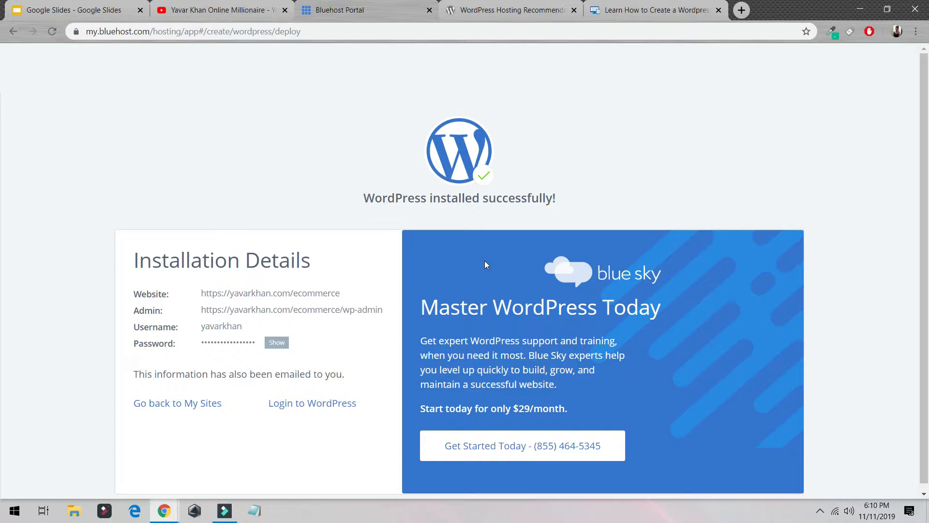
- Log in to WordPress from the installation details and close the WordPress.org hosting tab
{"action": "left_click", "coordinate": [300, 408]}
{"action": "left_click", "coordinate": [486, 5]}
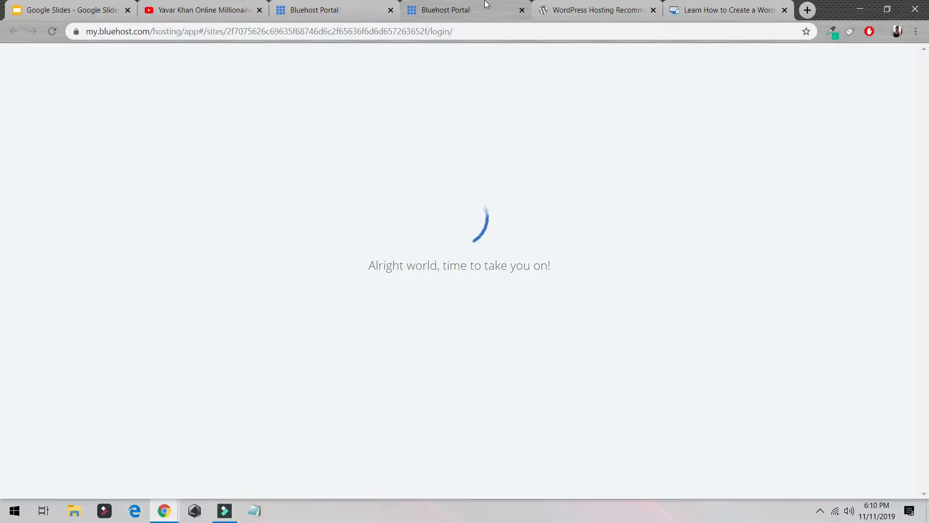
{"action": "left_click", "coordinate": [600, 13]}
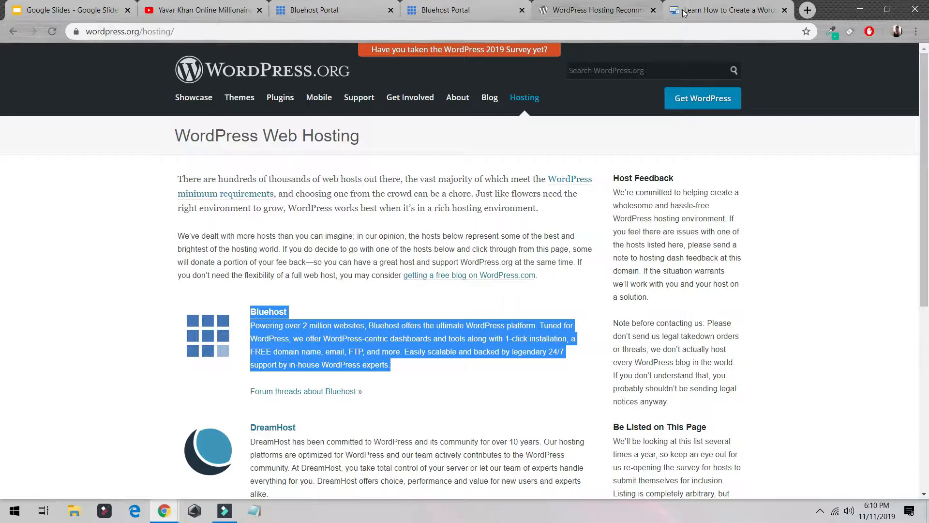
{"action": "left_click", "coordinate": [653, 10]}
{"action": "left_click", "coordinate": [339, 10]}
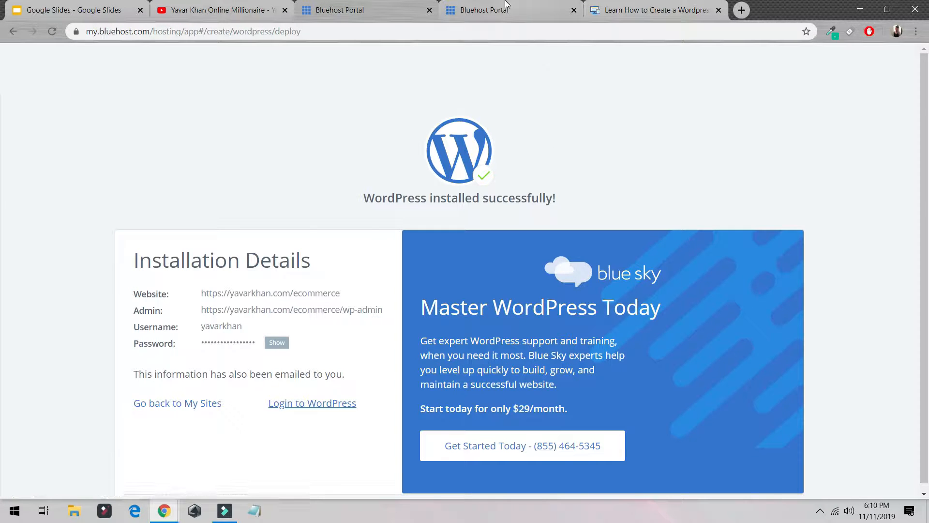
{"action": "left_click", "coordinate": [477, 9]}
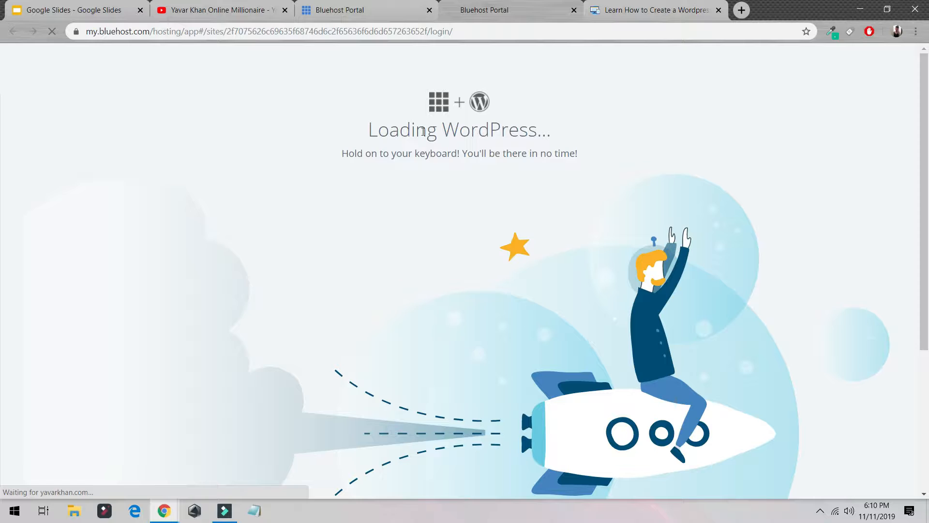
- Open bluehost.com in the first portal tab and highlight its 1-Click WordPress Install feature
{"action": "left_click", "coordinate": [368, 8]}
{"action": "left_click", "coordinate": [359, 34]}
{"action": "type", "text": "blue"}
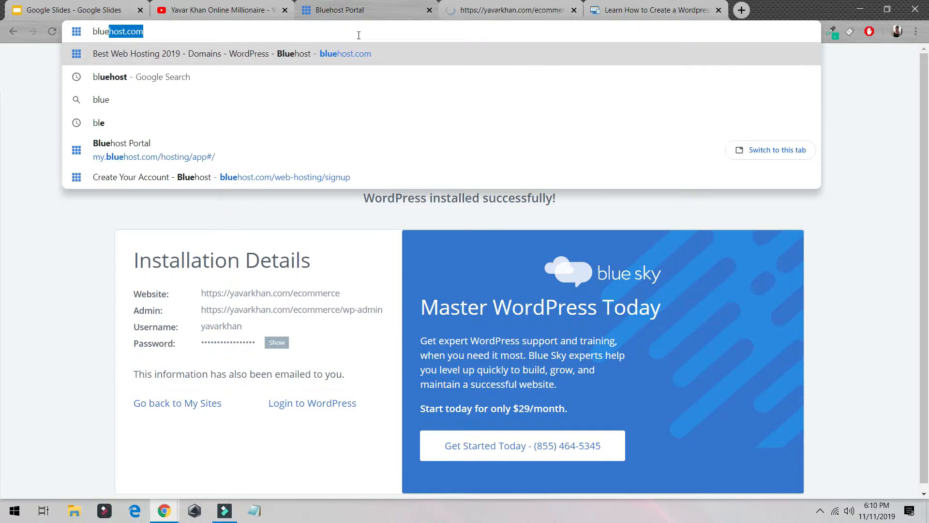
{"action": "key", "text": "Return"}
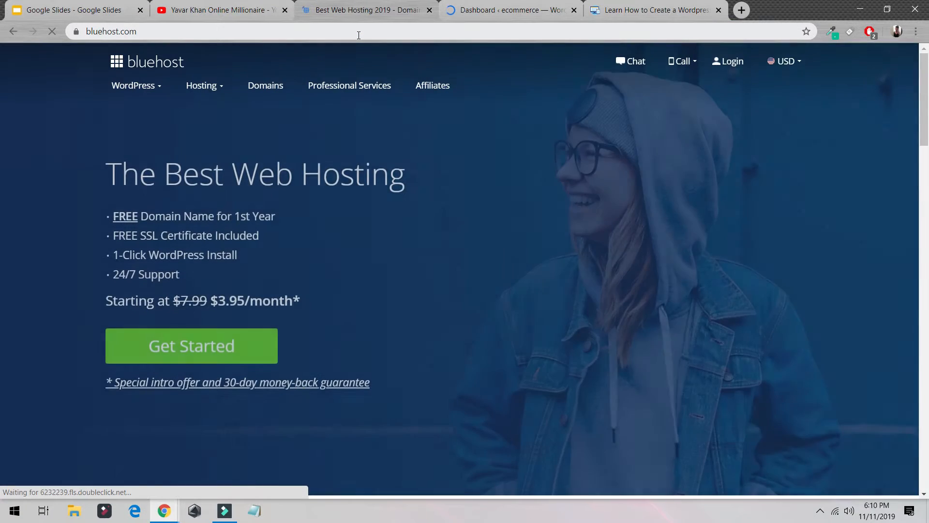
{"action": "left_click_drag", "start_coordinate": [252, 255], "coordinate": [132, 252]}
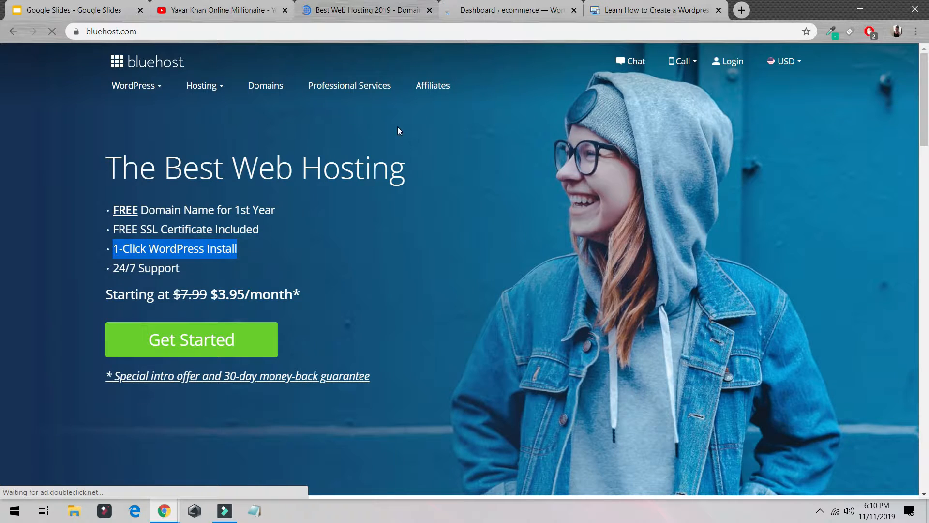
- Switch to the WordPress dashboard, go to Themes, add a new theme and search for astra
{"action": "key", "text": "ctrl+Tab"}
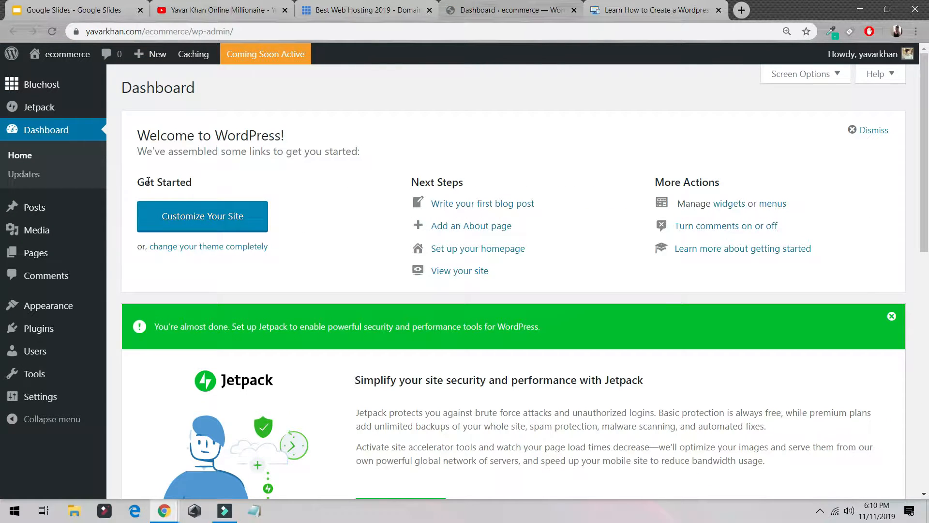
{"action": "mouse_move", "coordinate": [66, 307]}
{"action": "left_click", "coordinate": [152, 312]}
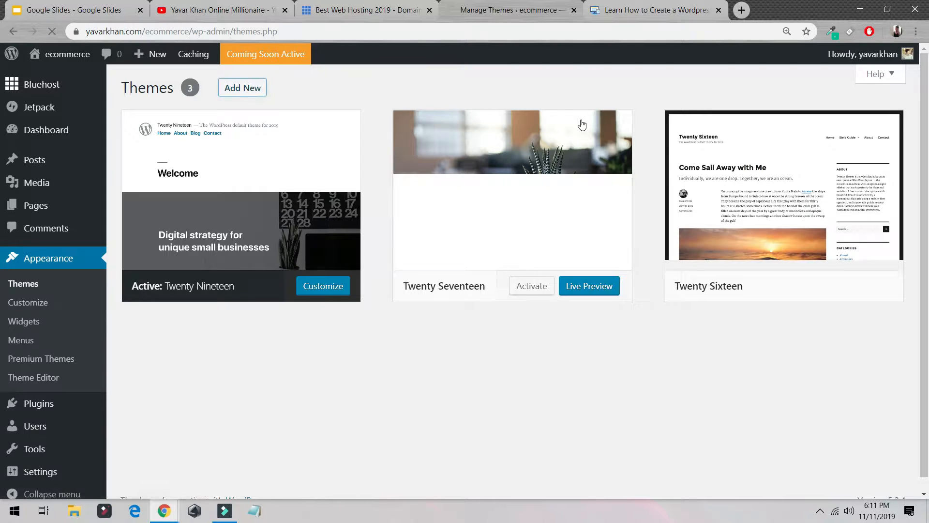
{"action": "left_click", "coordinate": [246, 90]}
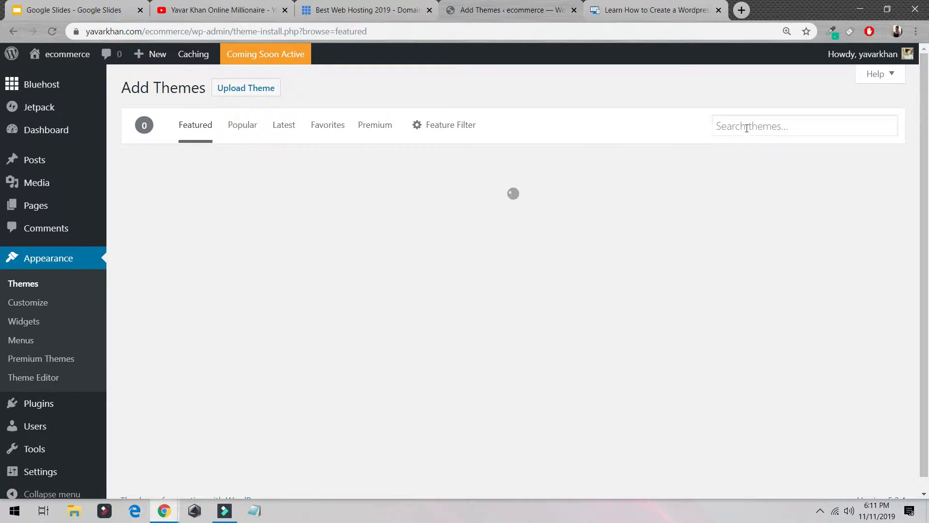
{"action": "left_click", "coordinate": [748, 126]}
{"action": "type", "text": "ast"}
{"action": "left_click", "coordinate": [744, 151]}
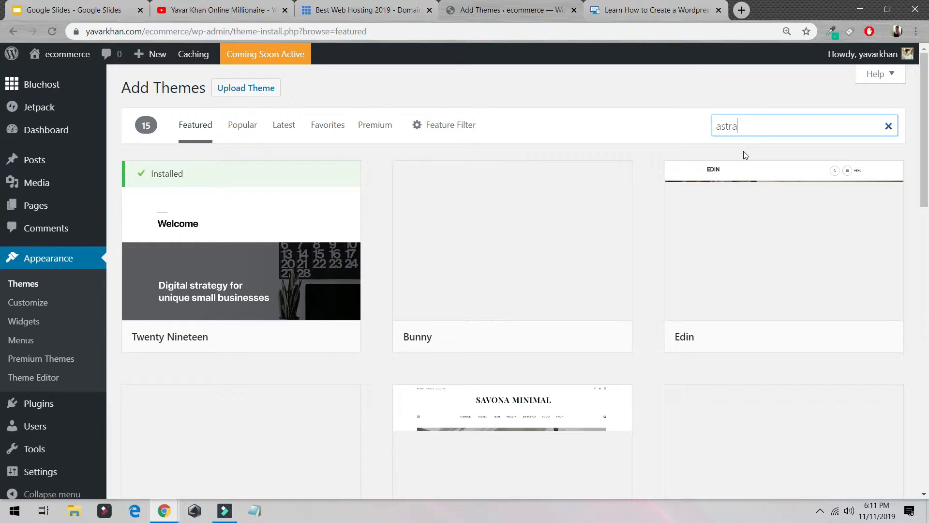
- Install and activate the Astra theme
{"action": "left_click", "coordinate": [821, 511]}
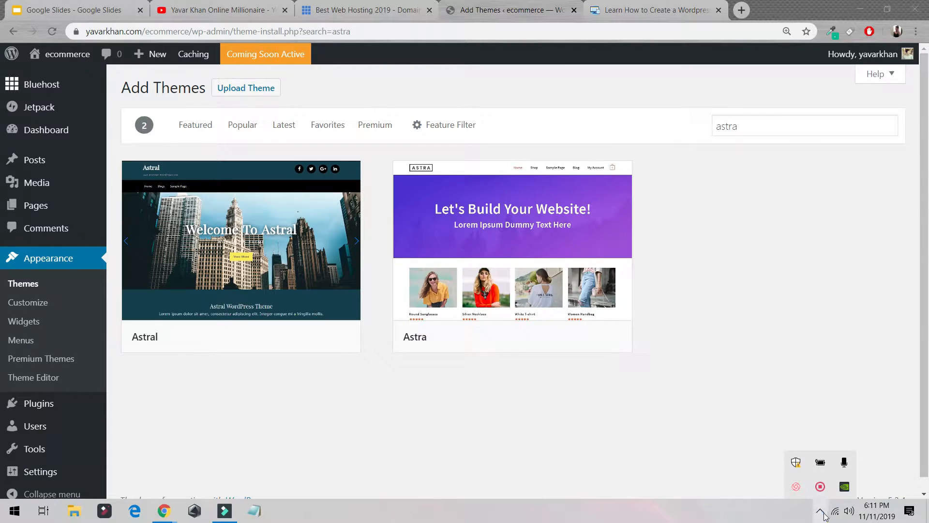
{"action": "left_click", "coordinate": [557, 337]}
{"action": "left_click", "coordinate": [558, 337]}
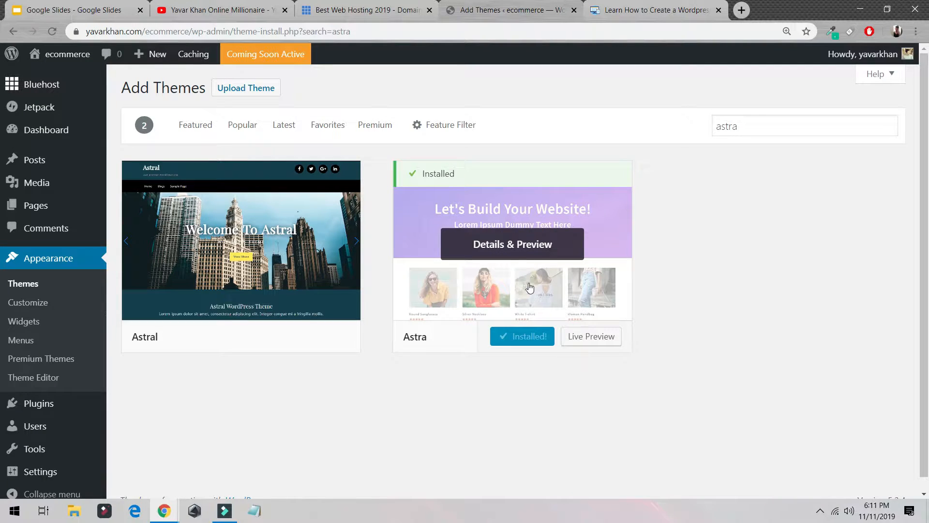
{"action": "left_click", "coordinate": [534, 337]}
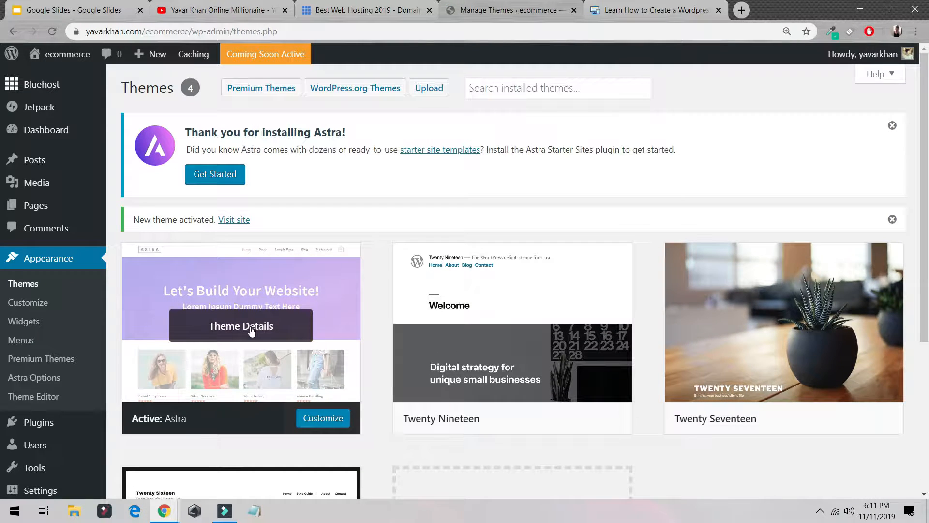
- Install the starter site importer plugin from the Astra Options page
{"action": "left_click", "coordinate": [40, 378]}
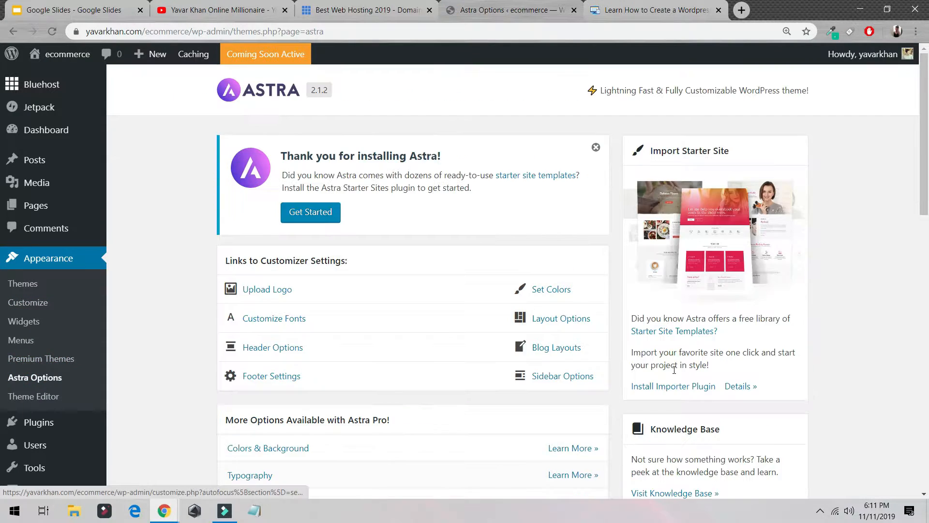
{"action": "scroll", "coordinate": [702, 335], "scroll_direction": "down", "scroll_amount": 5}
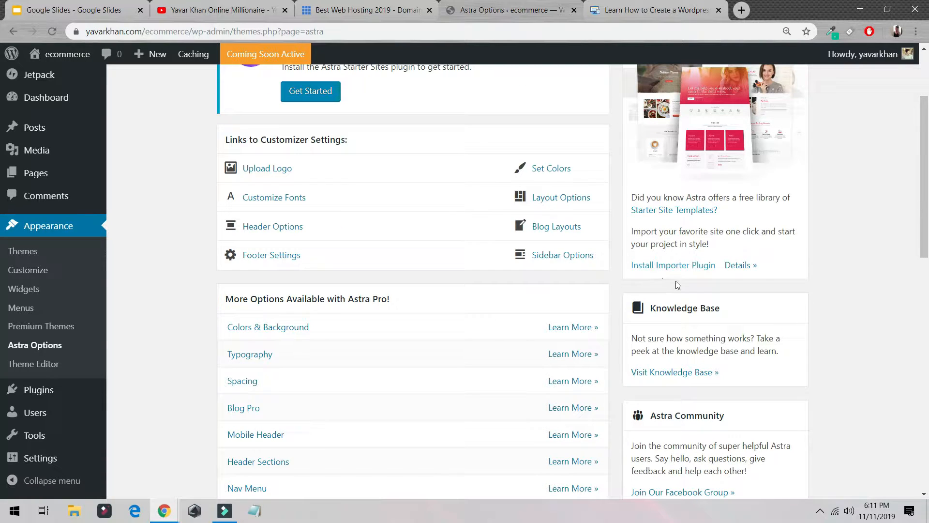
{"action": "left_click", "coordinate": [670, 266]}
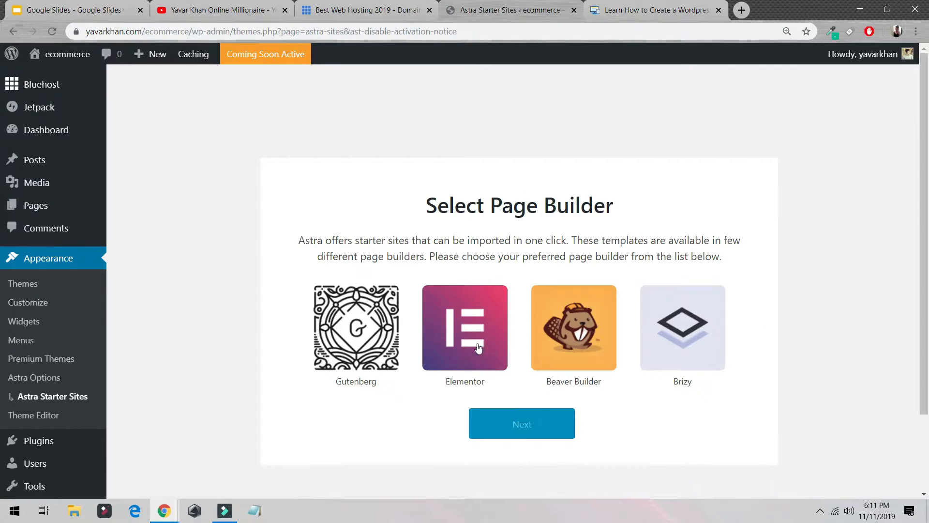
- Choose Elementor as the page builder and filter the Astra starter sites by eCommerce
{"action": "left_click", "coordinate": [471, 329]}
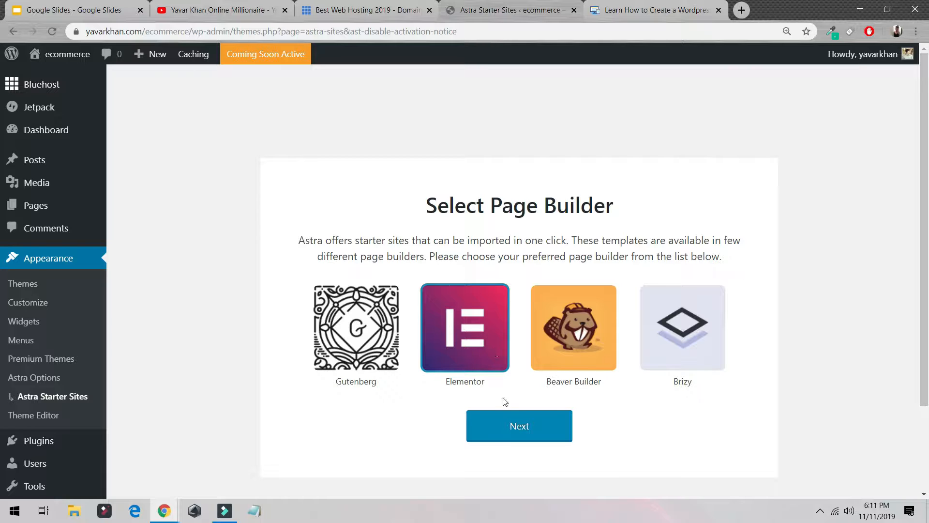
{"action": "left_click", "coordinate": [511, 426]}
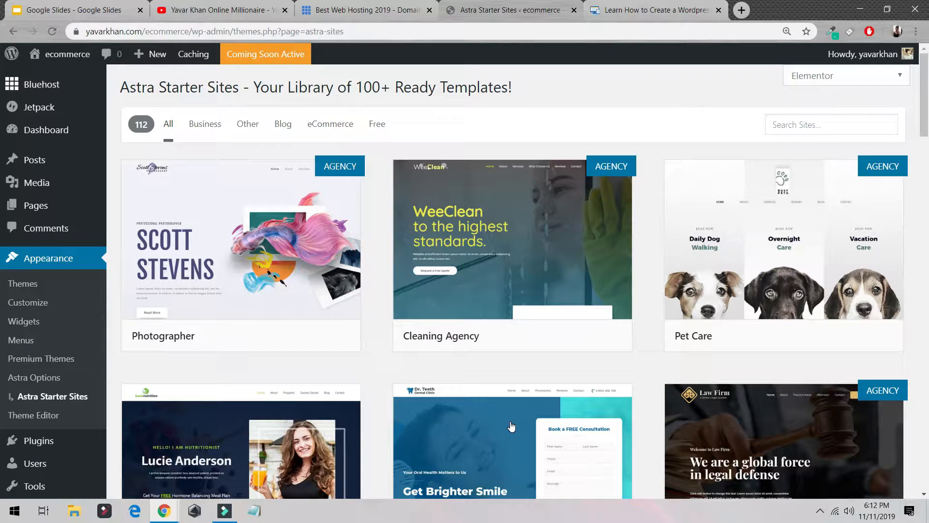
{"action": "left_click", "coordinate": [332, 125]}
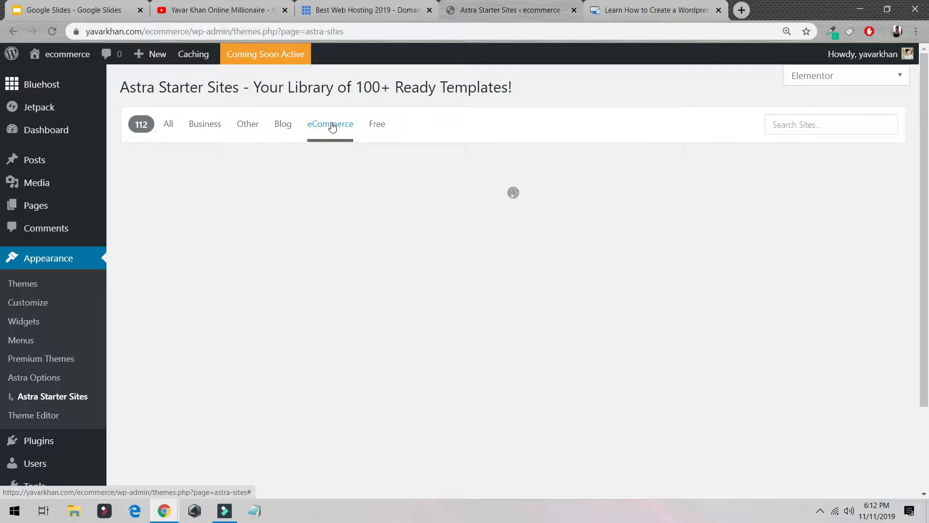
- Open the Brandstore starter site and import it with all plugins, customizer settings, content and widgets
{"action": "scroll", "coordinate": [518, 176], "scroll_direction": "down", "scroll_amount": 12}
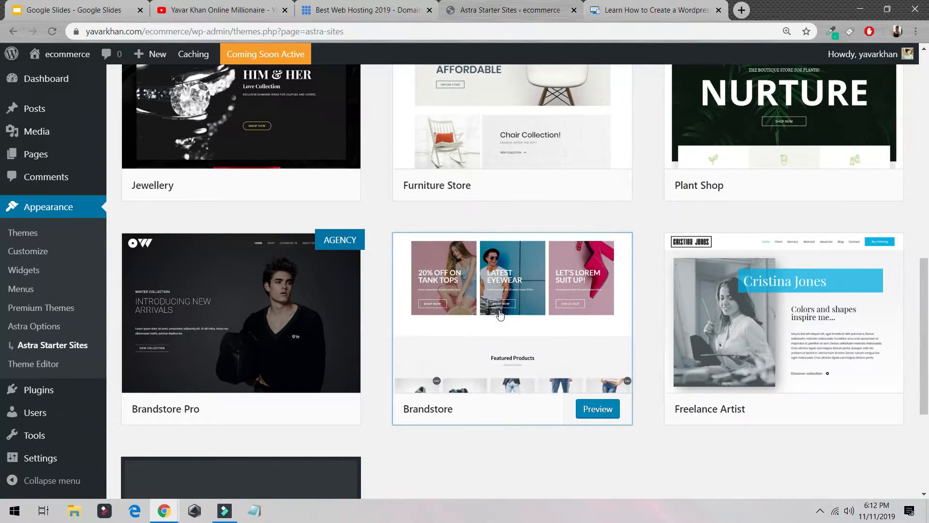
{"action": "left_click", "coordinate": [500, 313]}
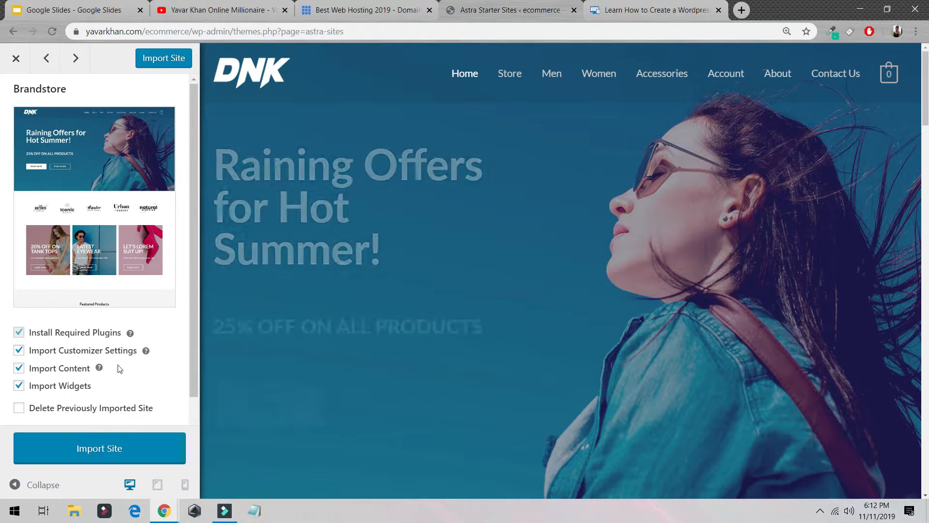
{"action": "left_click", "coordinate": [88, 450]}
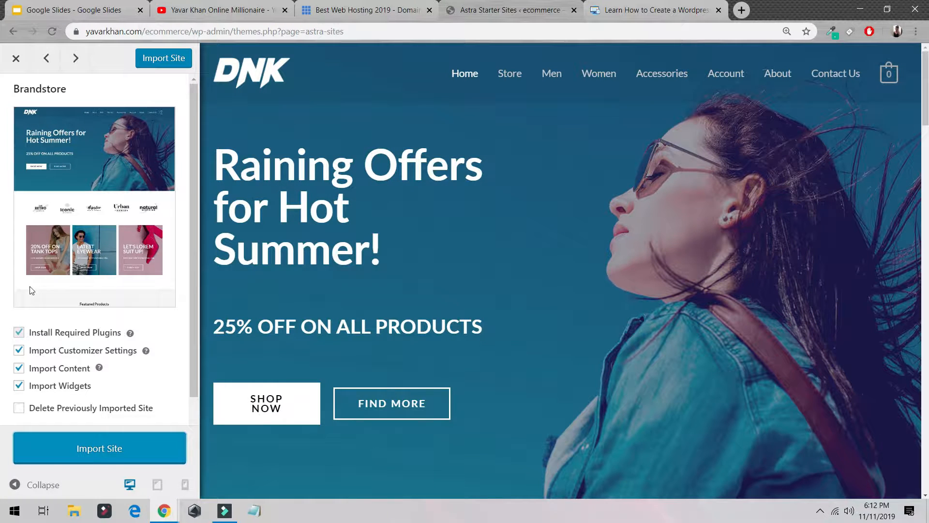
{"action": "scroll", "coordinate": [72, 339], "scroll_direction": "down", "scroll_amount": 1}
{"action": "scroll", "coordinate": [68, 419], "scroll_direction": "up", "scroll_amount": 1}
{"action": "scroll", "coordinate": [68, 419], "scroll_direction": "down", "scroll_amount": 1}
{"action": "left_click", "coordinate": [109, 450]}
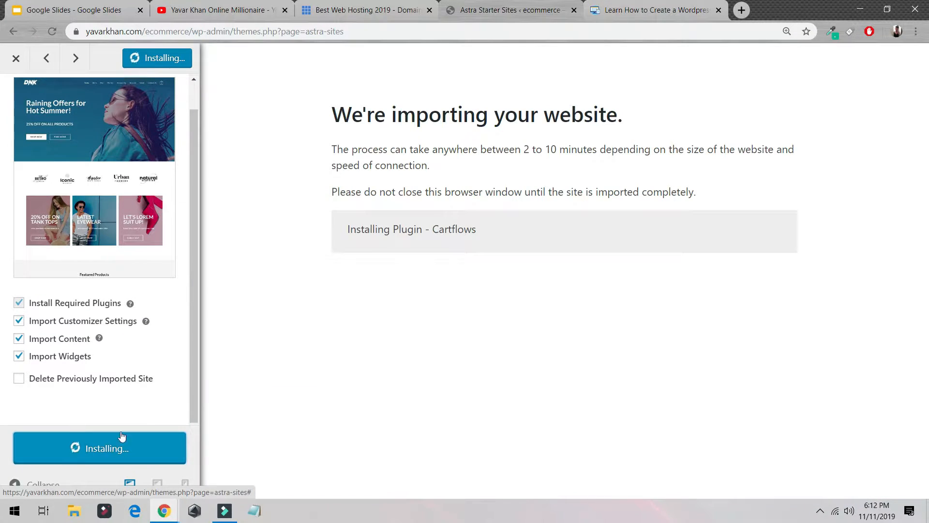
- View the imported site in a new tab
{"action": "left_click_drag", "start_coordinate": [526, 149], "coordinate": [590, 150]}
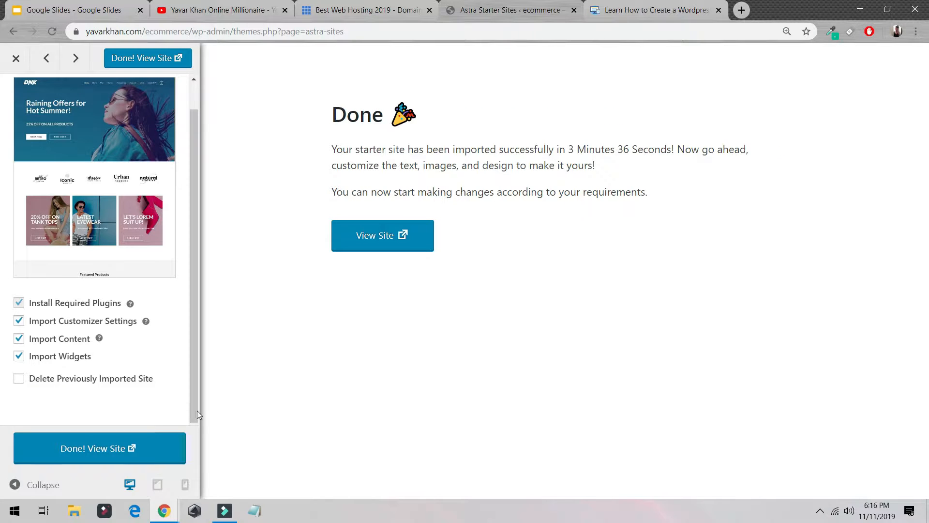
{"action": "left_click", "coordinate": [117, 446]}
{"action": "left_click", "coordinate": [588, 4]}
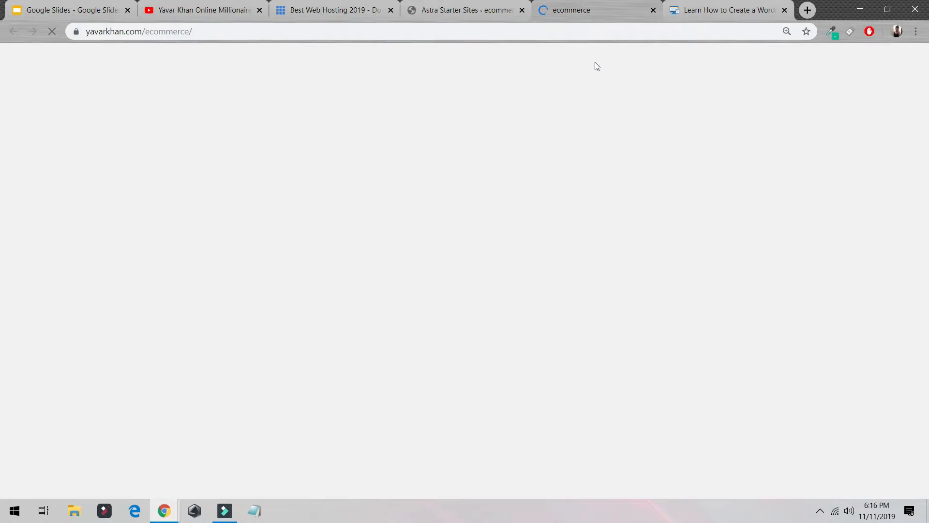
{"action": "scroll", "coordinate": [440, 189], "scroll_direction": "down", "scroll_amount": 2}
{"action": "scroll", "coordinate": [363, 169], "scroll_direction": "down", "scroll_amount": 12}
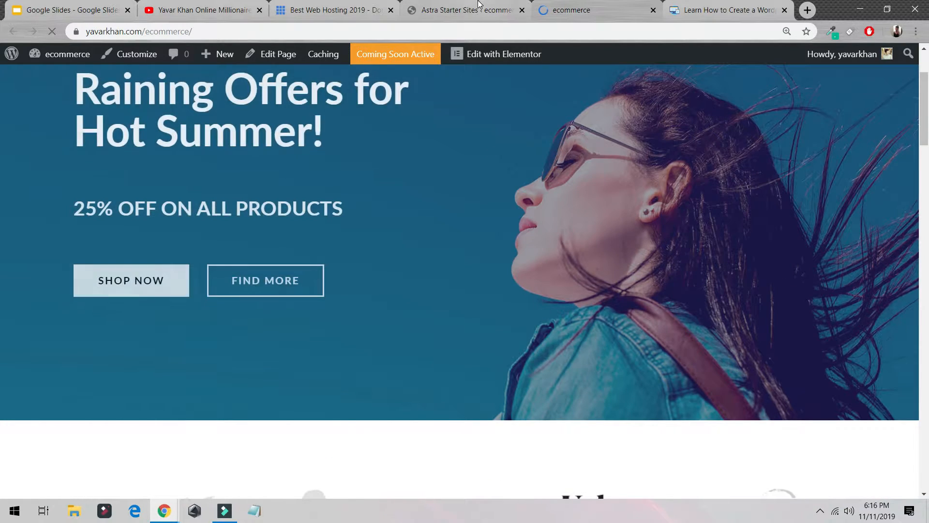
- Go to the WordPress dashboard from the site's admin bar
{"action": "left_click", "coordinate": [426, 9]}
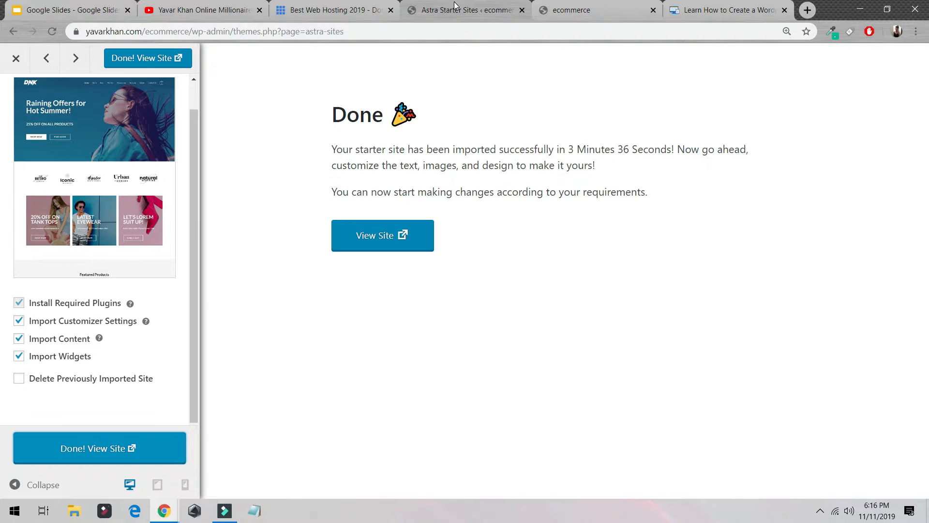
{"action": "left_click", "coordinate": [571, 10]}
{"action": "mouse_move", "coordinate": [48, 53]}
{"action": "left_click", "coordinate": [50, 72]}
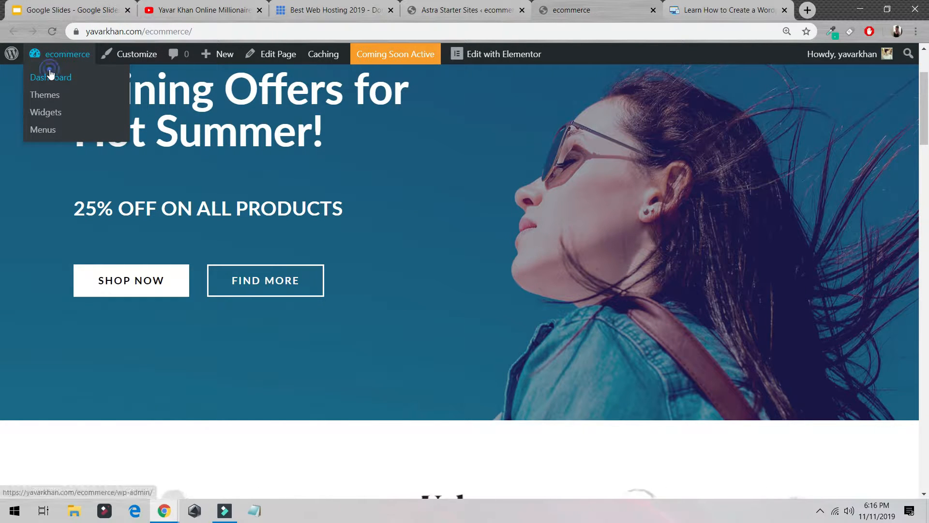
- Check how yavarkhan.com/ecommerce/ looks to visitors in an incognito window, then close it
{"action": "left_click", "coordinate": [183, 37]}
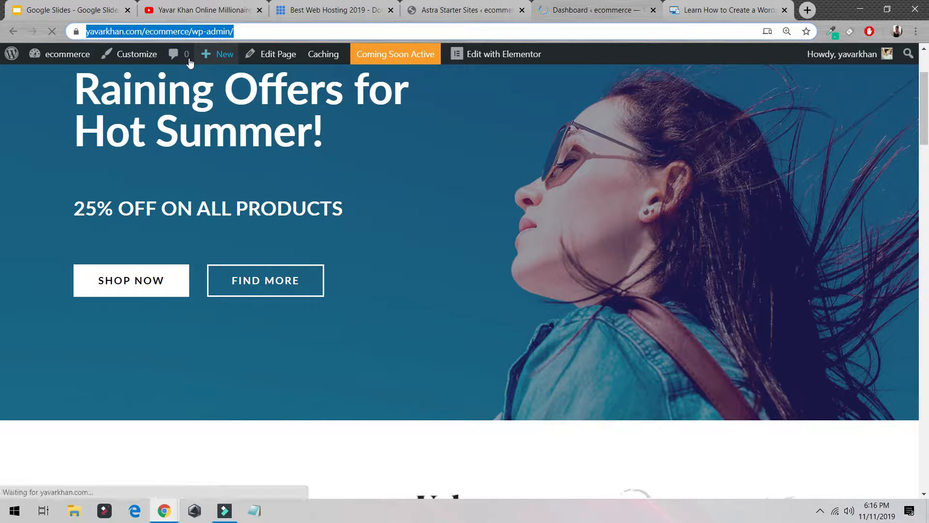
{"action": "key", "text": "ctrl+shift+n"}
{"action": "type", "text": "yavarkhan.com/ecommerce/"}
{"action": "key", "text": "Return"}
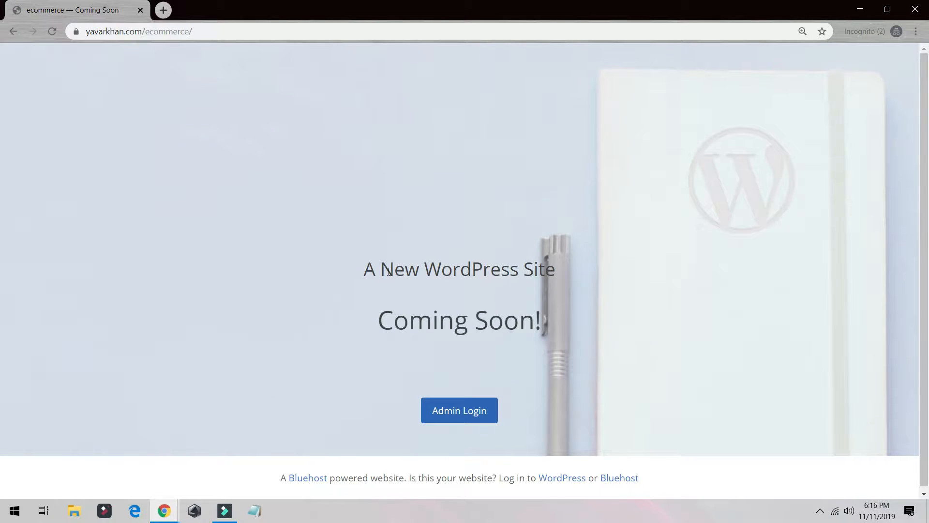
{"action": "left_click", "coordinate": [915, 9]}
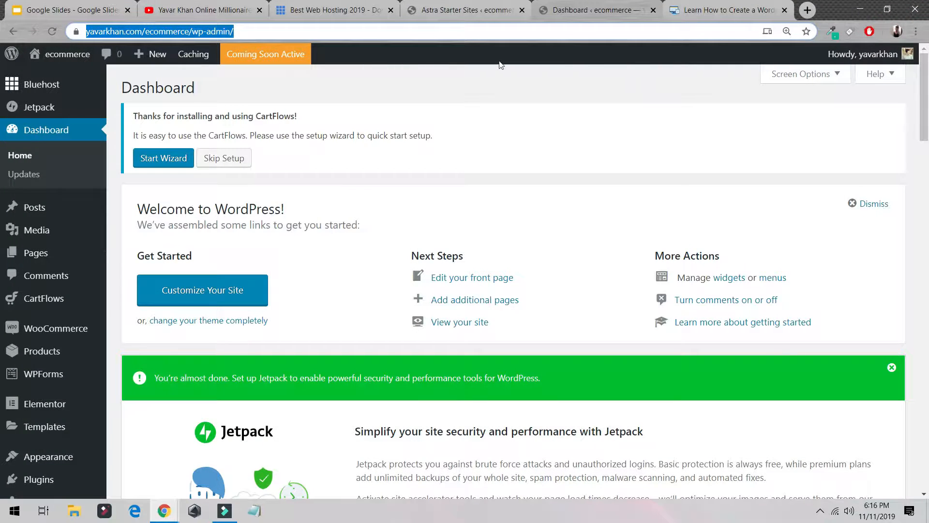
- Launch the site from the Bluehost home page
{"action": "left_click", "coordinate": [276, 57]}
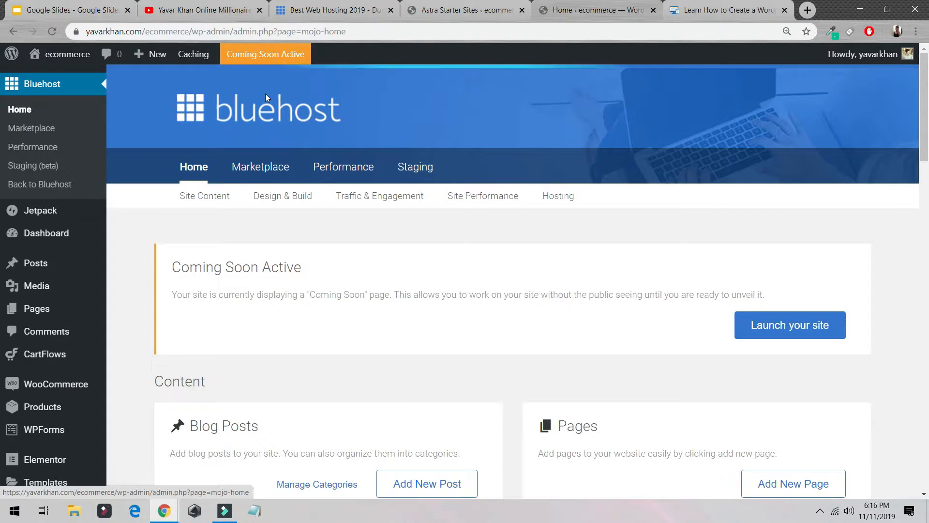
{"action": "left_click", "coordinate": [766, 321]}
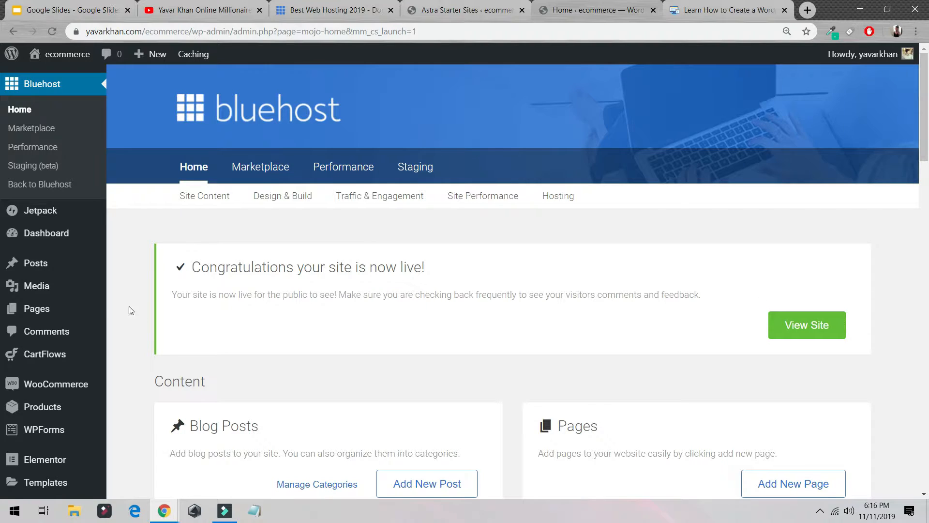
- Set the permalink structure to Post name and save the changes
{"action": "scroll", "coordinate": [129, 310], "scroll_direction": "down", "scroll_amount": 5}
{"action": "mouse_move", "coordinate": [29, 457]}
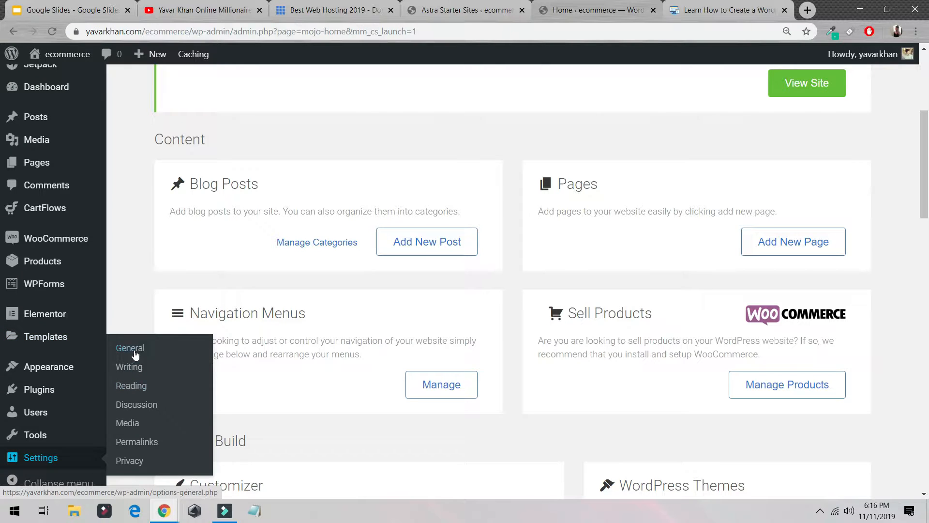
{"action": "left_click", "coordinate": [134, 443]}
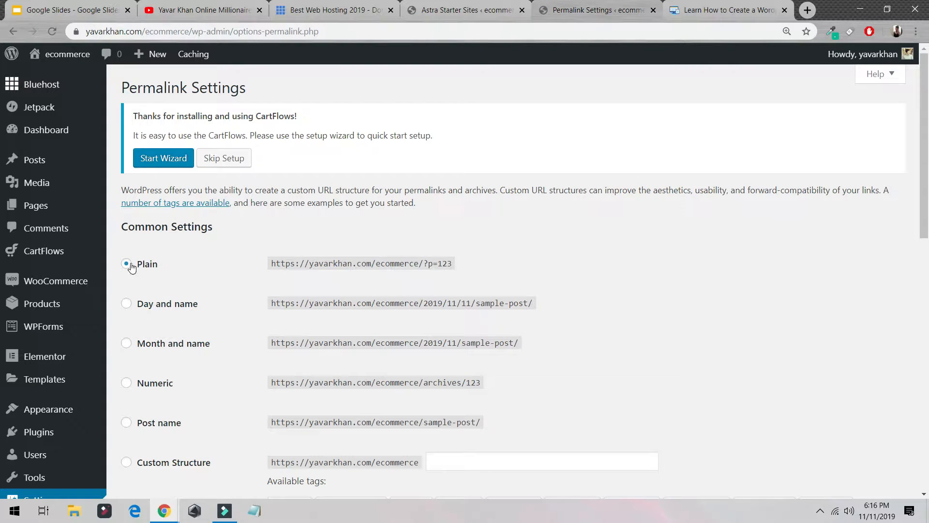
{"action": "left_click_drag", "start_coordinate": [131, 268], "coordinate": [448, 272]}
{"action": "scroll", "coordinate": [347, 373], "scroll_direction": "down", "scroll_amount": 5}
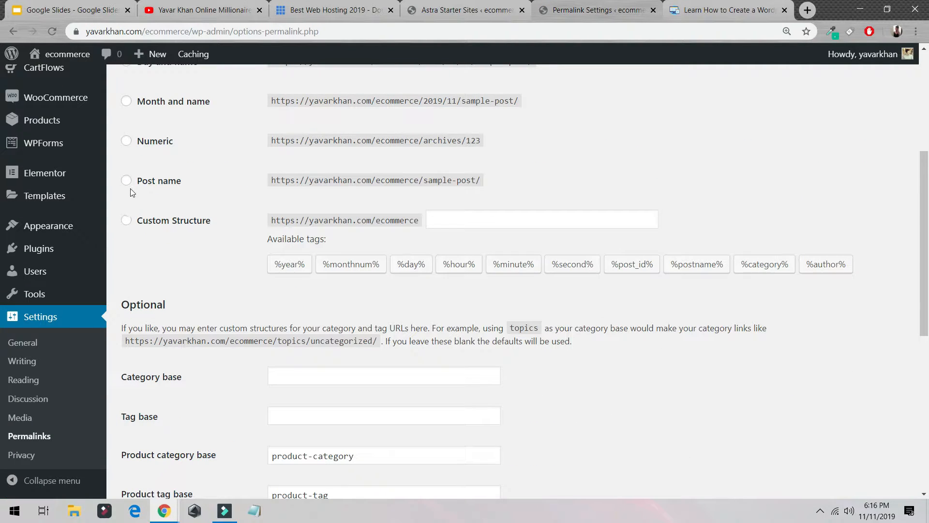
{"action": "scroll", "coordinate": [209, 301], "scroll_direction": "up", "scroll_amount": 5}
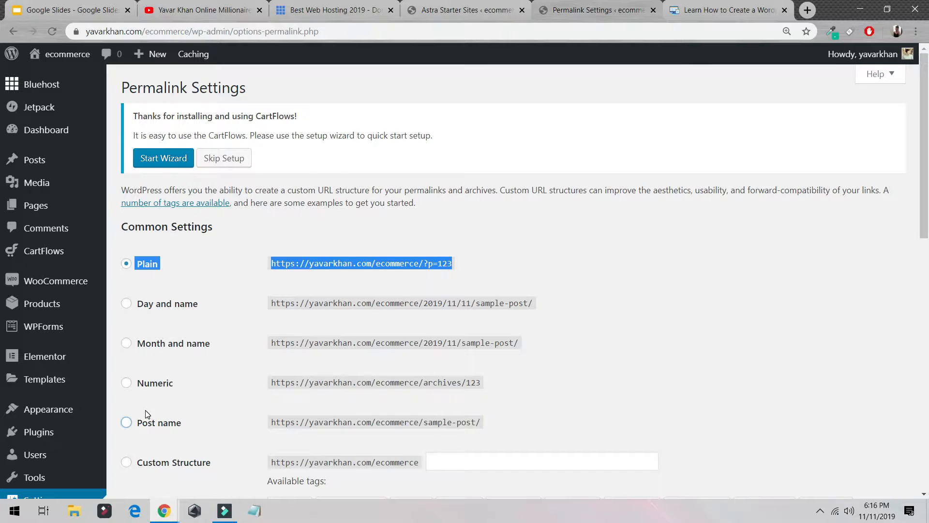
{"action": "left_click", "coordinate": [141, 422]}
{"action": "left_click_drag", "start_coordinate": [449, 264], "coordinate": [414, 261]}
{"action": "scroll", "coordinate": [483, 305], "scroll_direction": "down", "scroll_amount": 3}
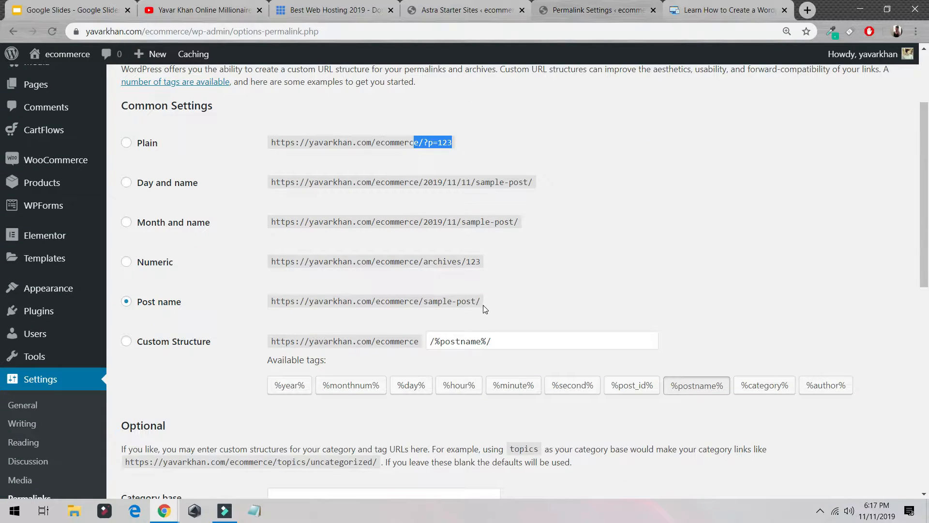
{"action": "left_click_drag", "start_coordinate": [483, 301], "coordinate": [425, 300]}
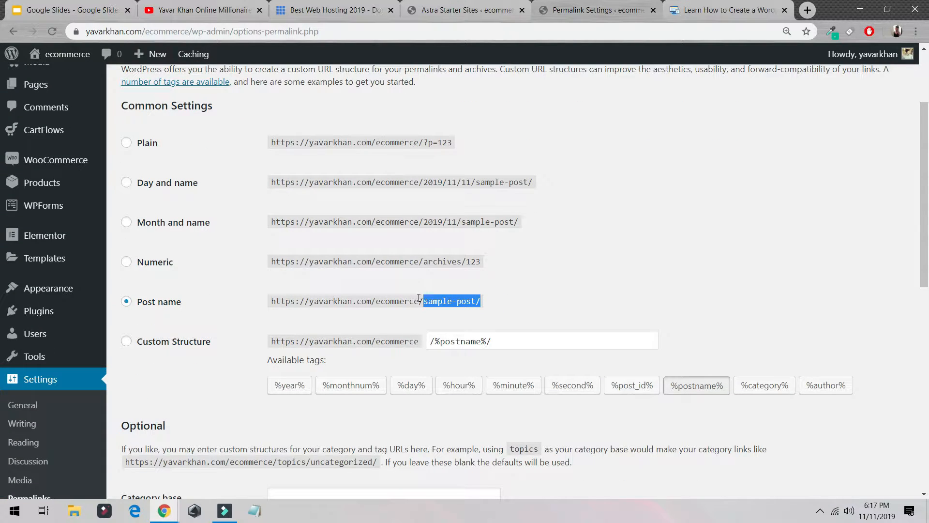
{"action": "scroll", "coordinate": [397, 293], "scroll_direction": "down", "scroll_amount": 5}
{"action": "scroll", "coordinate": [368, 288], "scroll_direction": "up", "scroll_amount": 5}
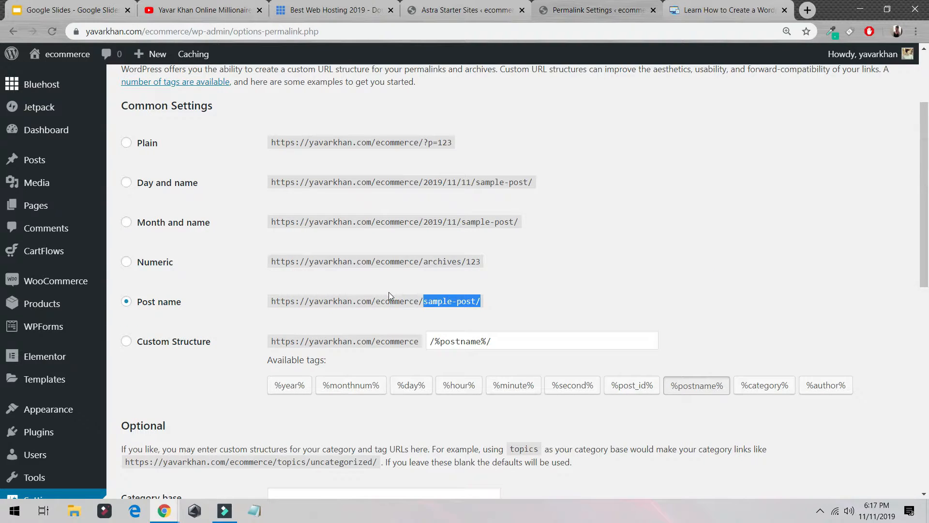
{"action": "scroll", "coordinate": [388, 292], "scroll_direction": "down", "scroll_amount": 10}
{"action": "left_click", "coordinate": [171, 448]}
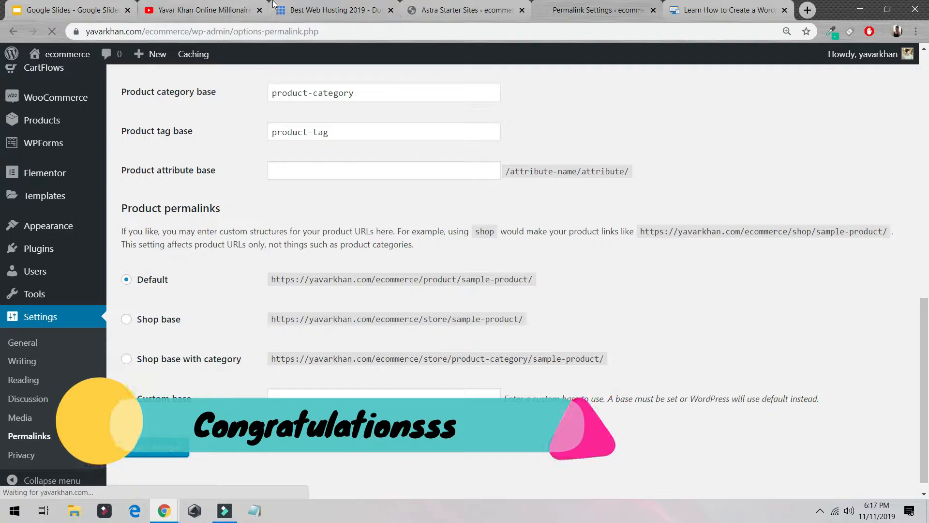
- Open the live site in a new tab and browse the Men category
{"action": "mouse_move", "coordinate": [88, 60]}
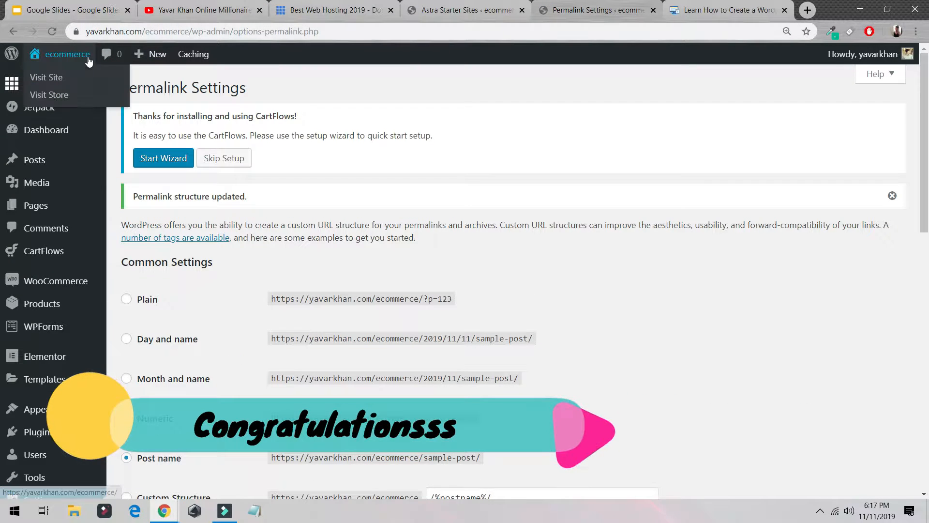
{"action": "middle_click", "coordinate": [64, 80]}
{"action": "left_click", "coordinate": [619, 6]}
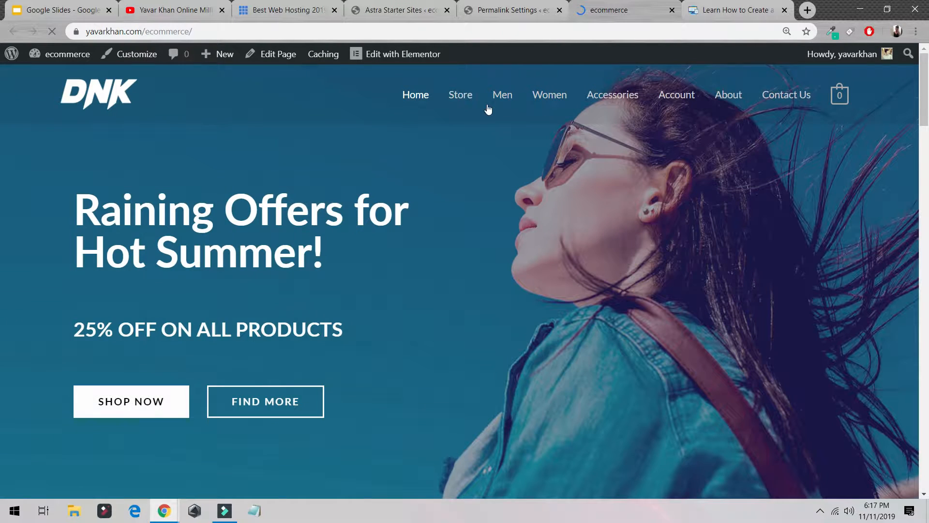
{"action": "left_click", "coordinate": [510, 101]}
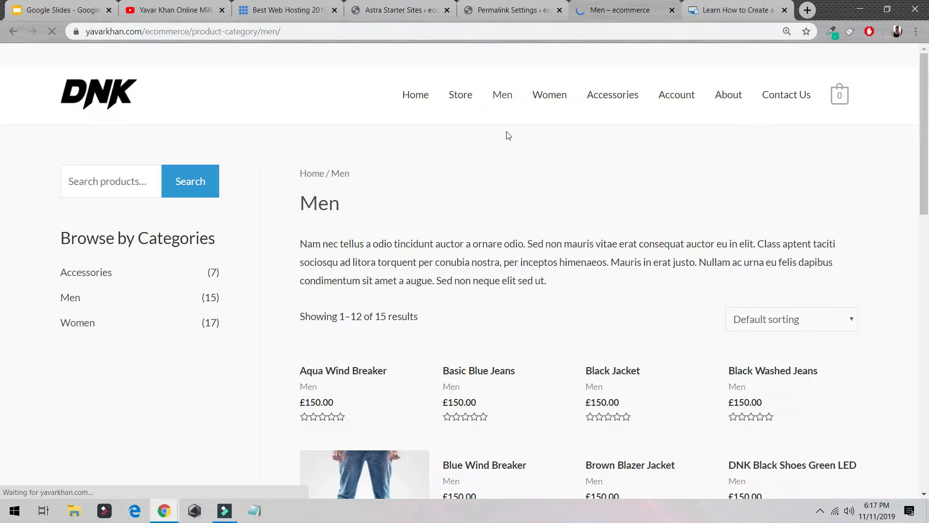
{"action": "scroll", "coordinate": [430, 245], "scroll_direction": "down", "scroll_amount": 5}
{"action": "scroll", "coordinate": [430, 246], "scroll_direction": "down", "scroll_amount": 3}
{"action": "scroll", "coordinate": [434, 302], "scroll_direction": "up", "scroll_amount": 8}
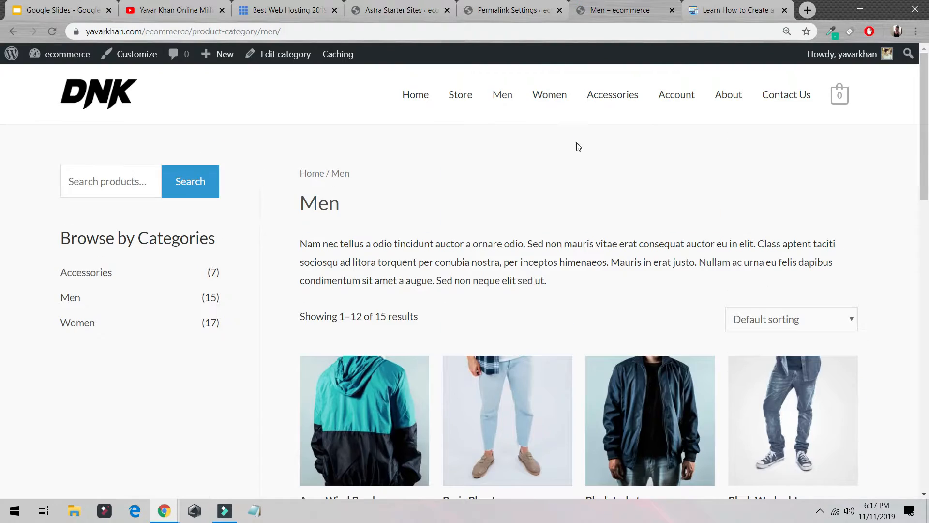
- Open the Store, go to the Black Jacket product and add it to the cart
{"action": "left_click", "coordinate": [471, 99]}
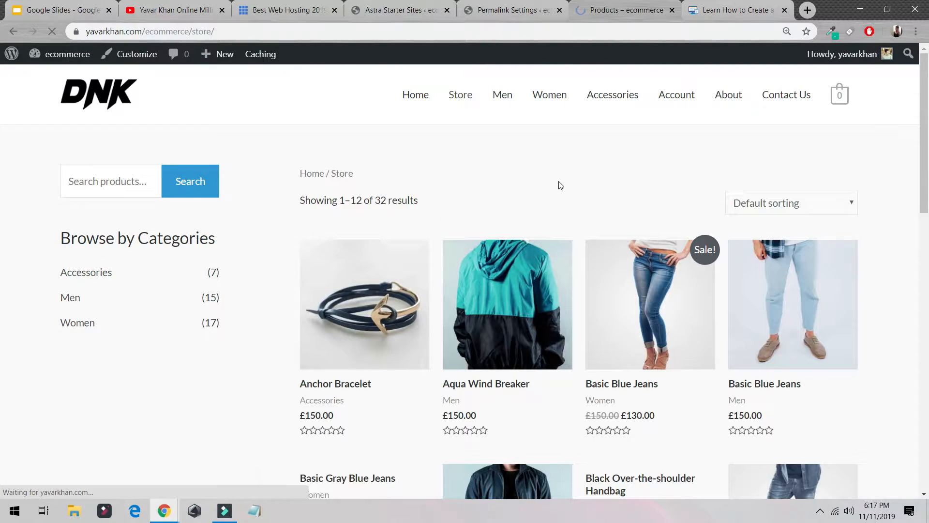
{"action": "scroll", "coordinate": [459, 229], "scroll_direction": "down", "scroll_amount": 7}
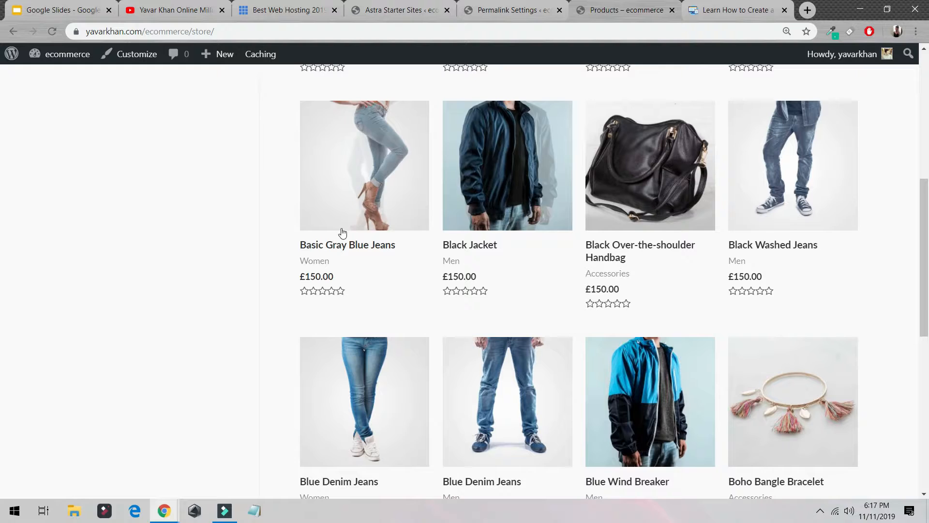
{"action": "left_click", "coordinate": [488, 187]}
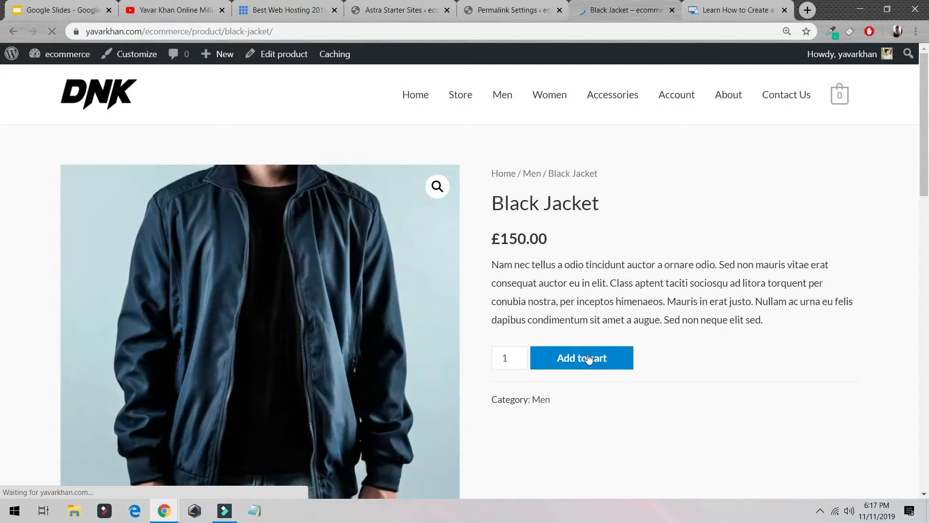
{"action": "left_click", "coordinate": [589, 359]}
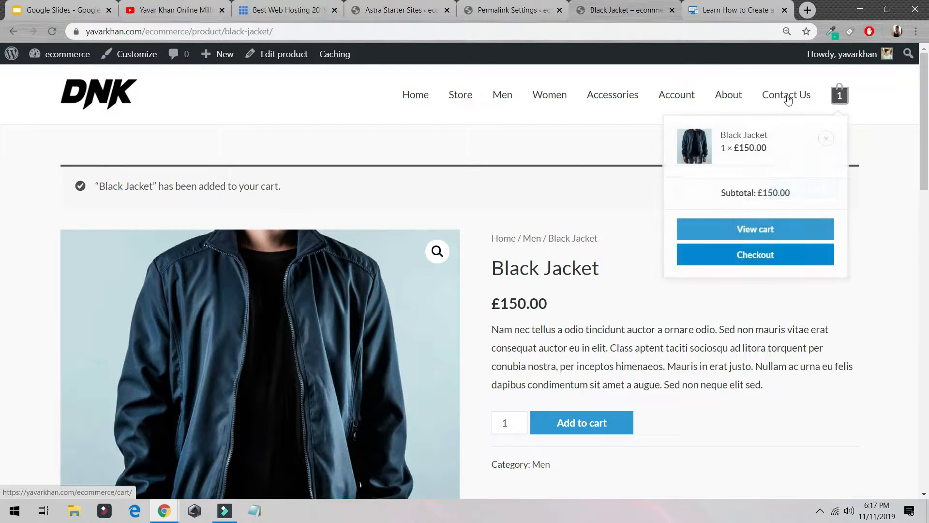
- Open the home page in Elementor and shorten the hero heading to Hot Summer
{"action": "left_click", "coordinate": [425, 99]}
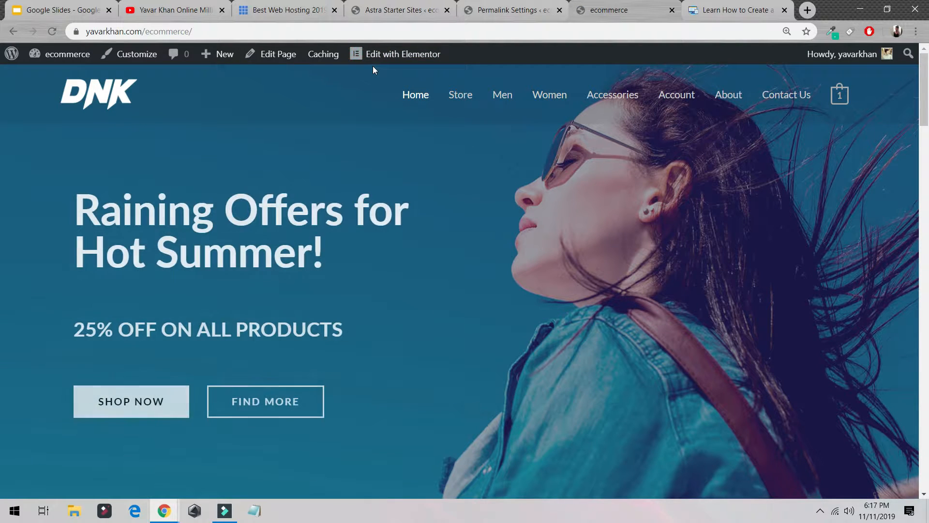
{"action": "left_click", "coordinate": [410, 59]}
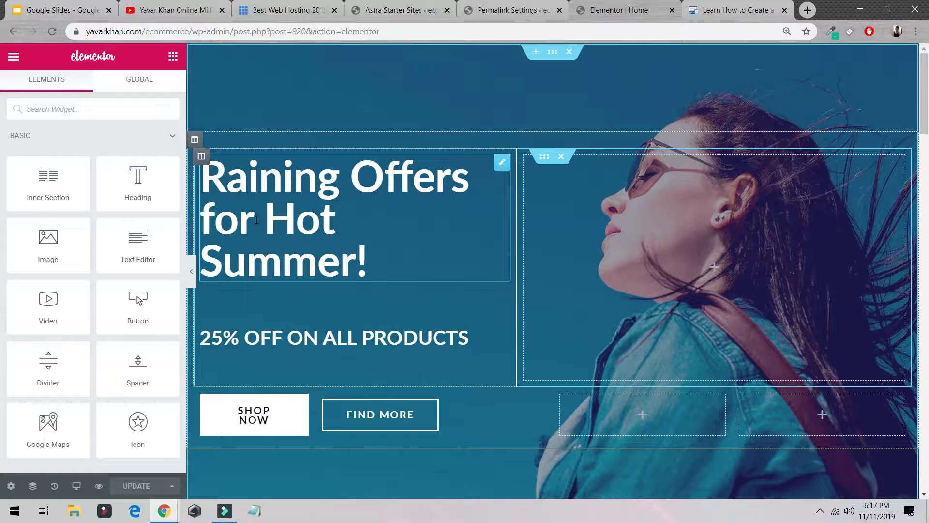
{"action": "mouse_move", "coordinate": [262, 220]}
{"action": "left_mouse_down"}
{"action": "mouse_move", "coordinate": [203, 181]}
{"action": "mouse_move", "coordinate": [264, 212]}
{"action": "left_mouse_up"}
{"action": "key", "text": "BackSpace"}
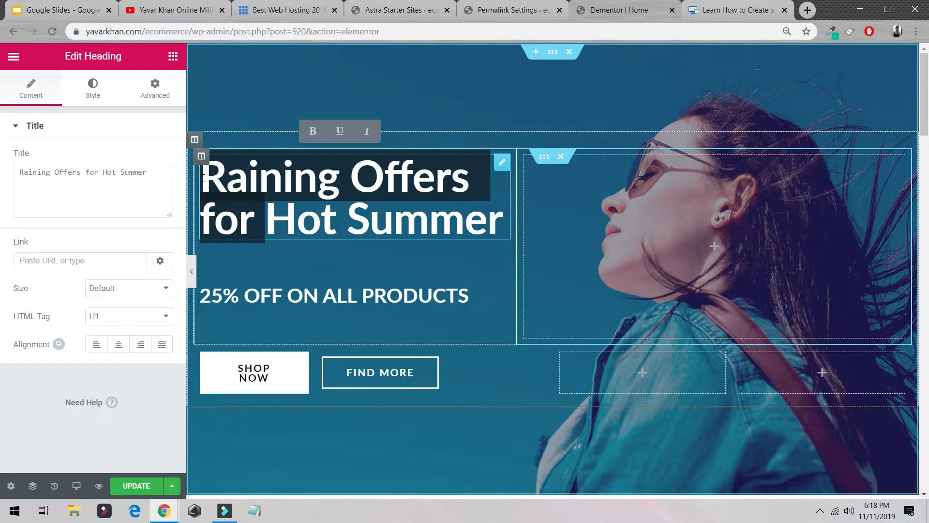
{"action": "key", "text": "BackSpace"}
- Delete the FIND MORE button from the hero section
{"action": "right_click", "coordinate": [371, 316]}
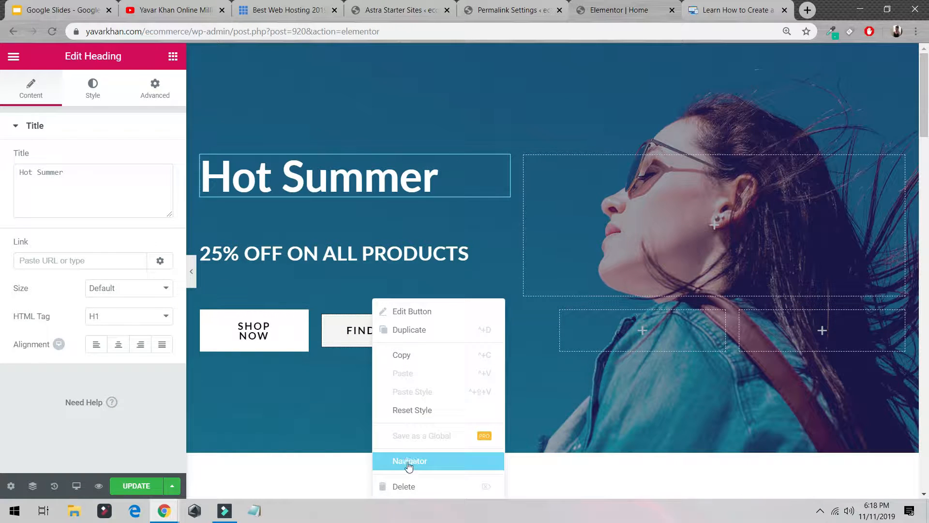
{"action": "left_click", "coordinate": [401, 488]}
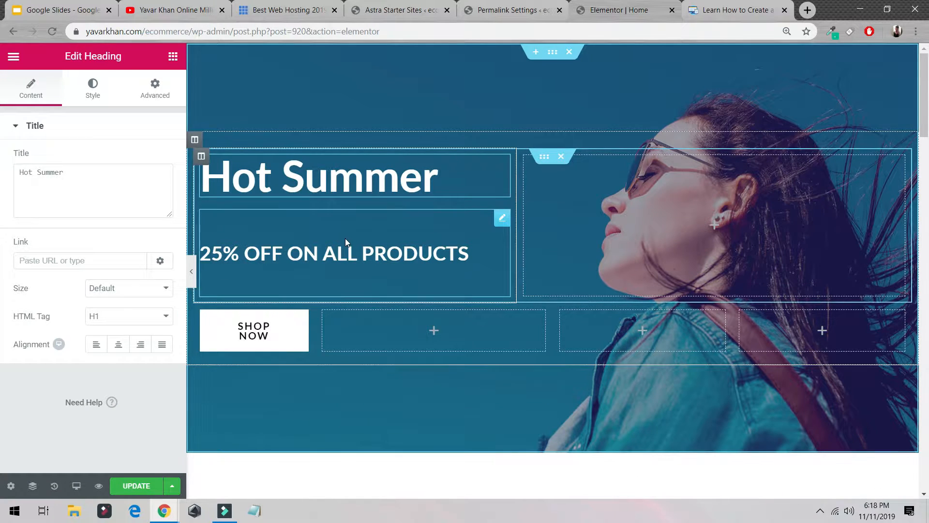
- Change the hero subheading to 50% OFF On all products and the heading to Hot Summer OFFERS
{"action": "left_click", "coordinate": [255, 253]}
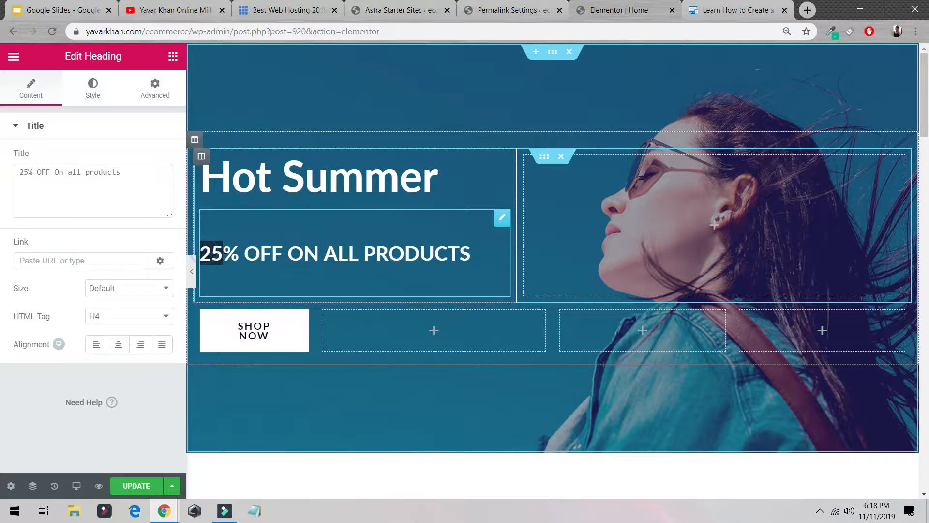
{"action": "type", "text": "50"}
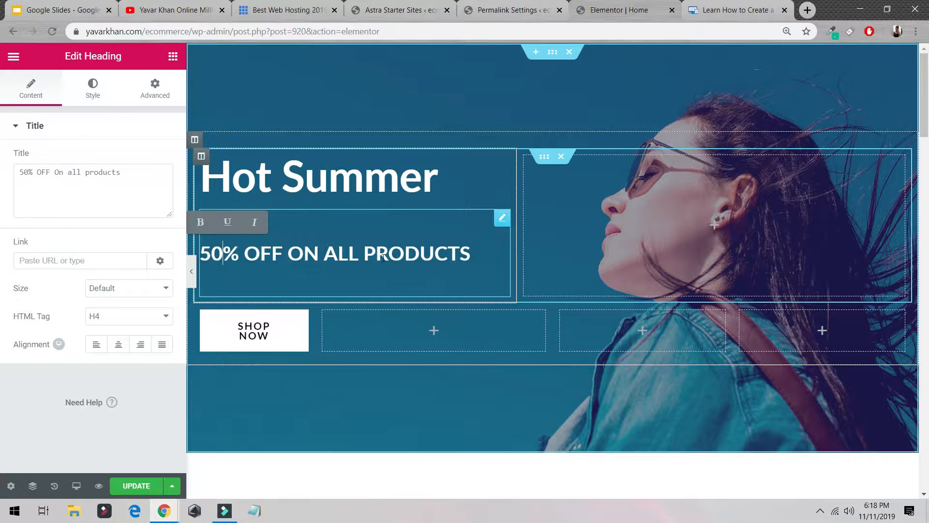
{"action": "left_click", "coordinate": [376, 174]}
{"action": "type", "text": "OF"}
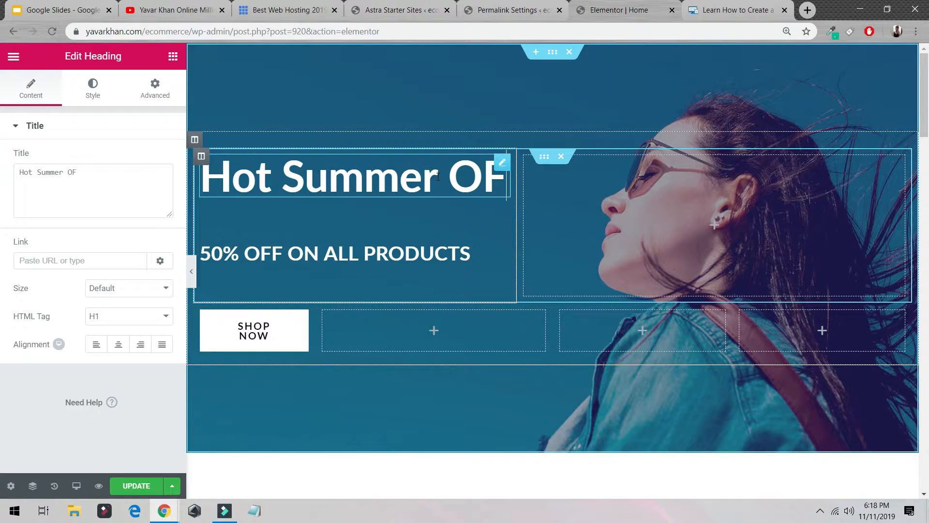
{"action": "type", "text": "FERs"}
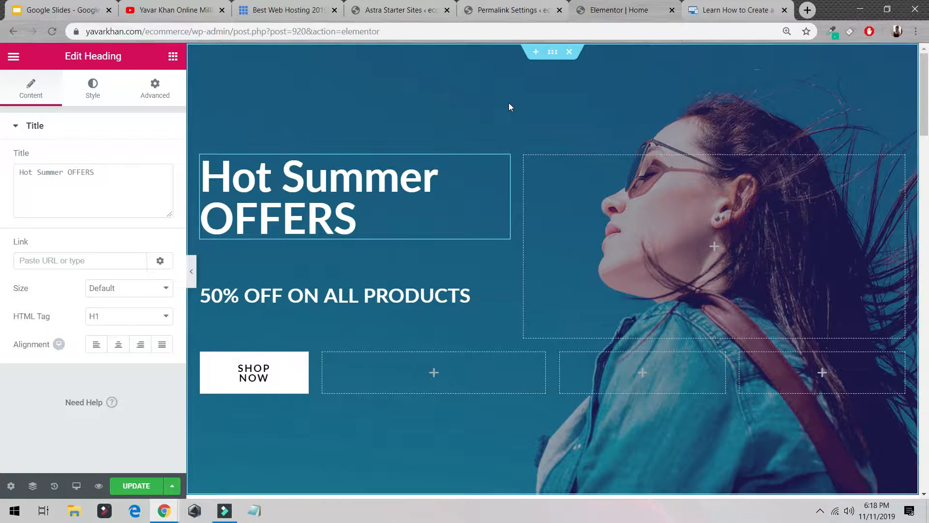
- Change the subheading's typography font family to a Google font
{"action": "left_click", "coordinate": [356, 296]}
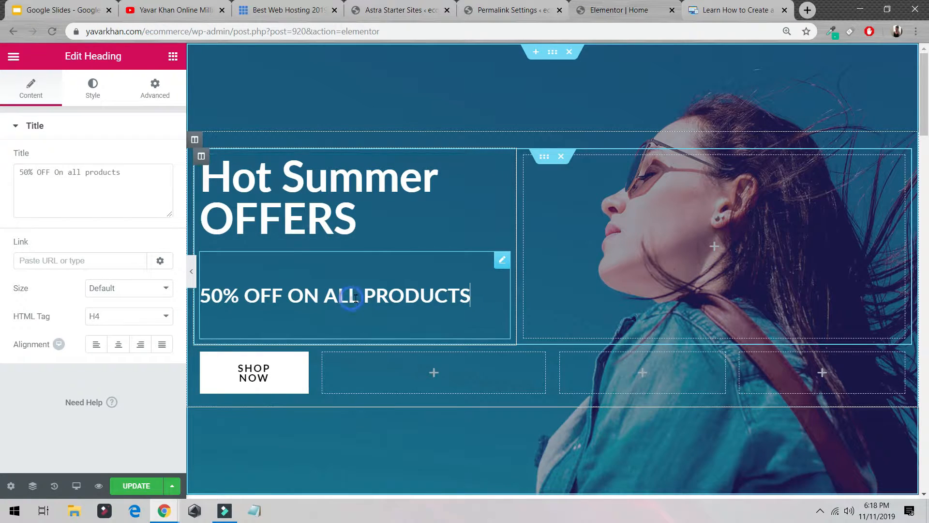
{"action": "left_click", "coordinate": [95, 90]}
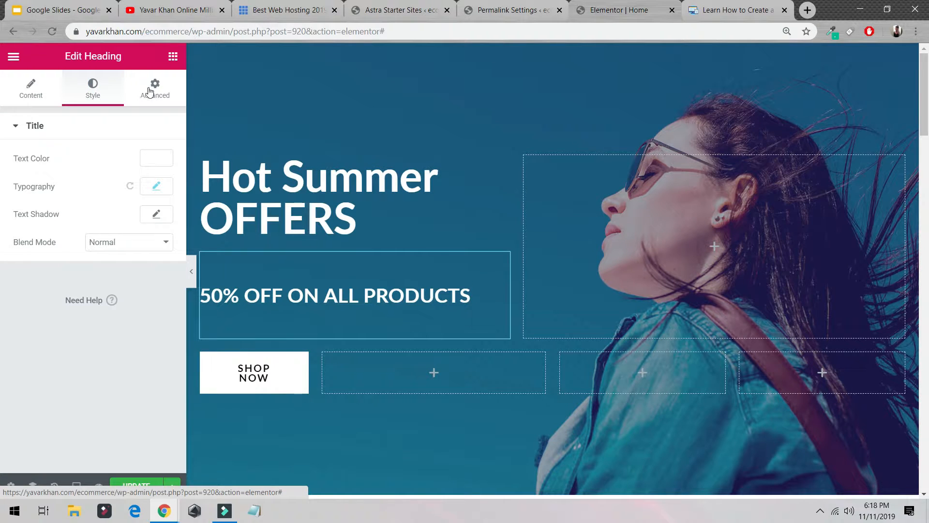
{"action": "left_click", "coordinate": [156, 186]}
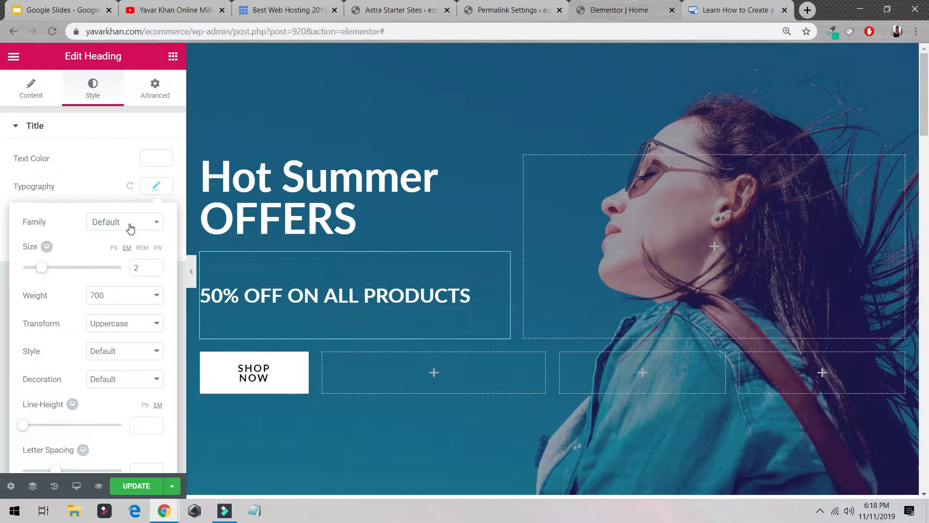
{"action": "left_click", "coordinate": [130, 222]}
{"action": "scroll", "coordinate": [124, 307], "scroll_direction": "down", "scroll_amount": 3}
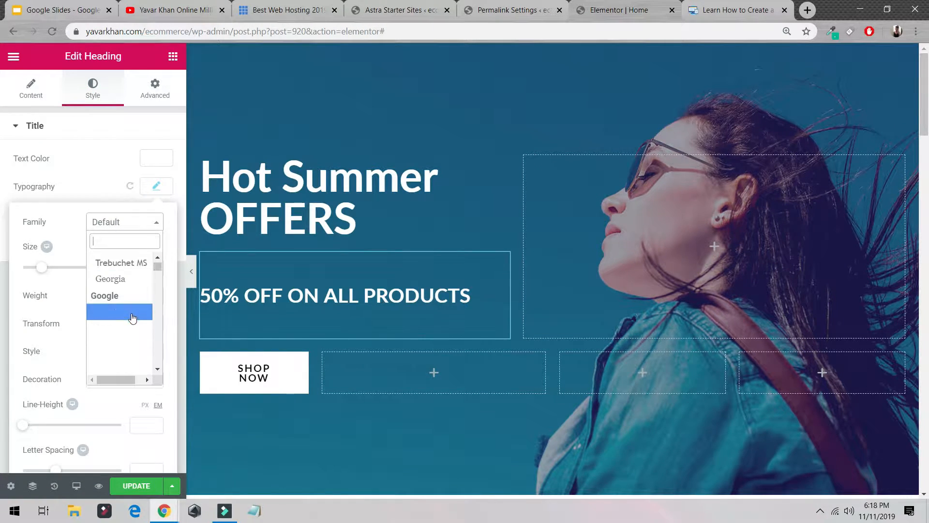
{"action": "left_click", "coordinate": [132, 318]}
- Set the subheading's margin to 11 px top and 20 px bottom
{"action": "left_click", "coordinate": [145, 100]}
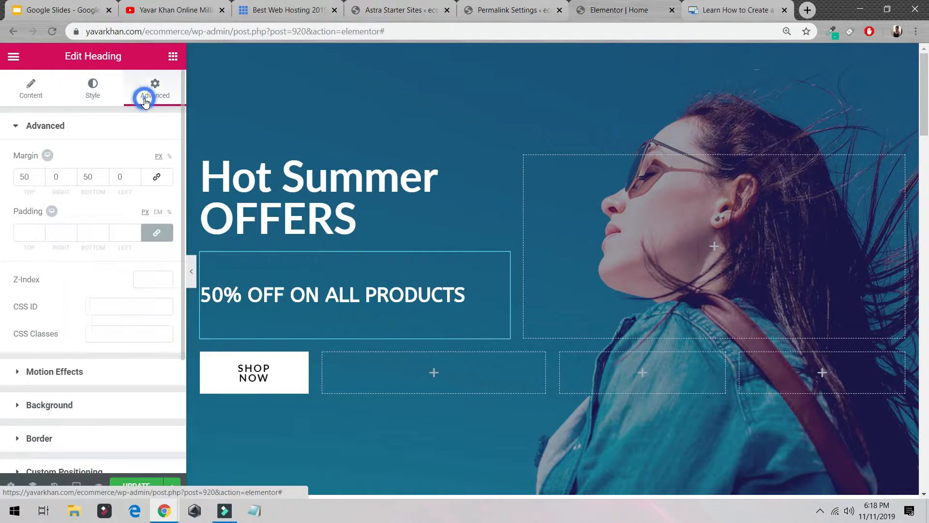
{"action": "left_click", "coordinate": [38, 179]}
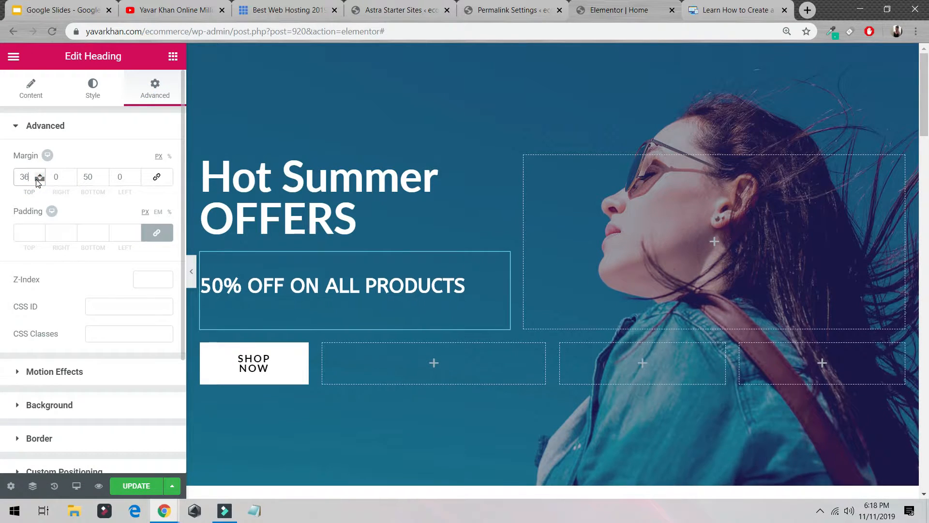
{"action": "left_click_drag", "start_coordinate": [38, 179], "coordinate": [43, 180]}
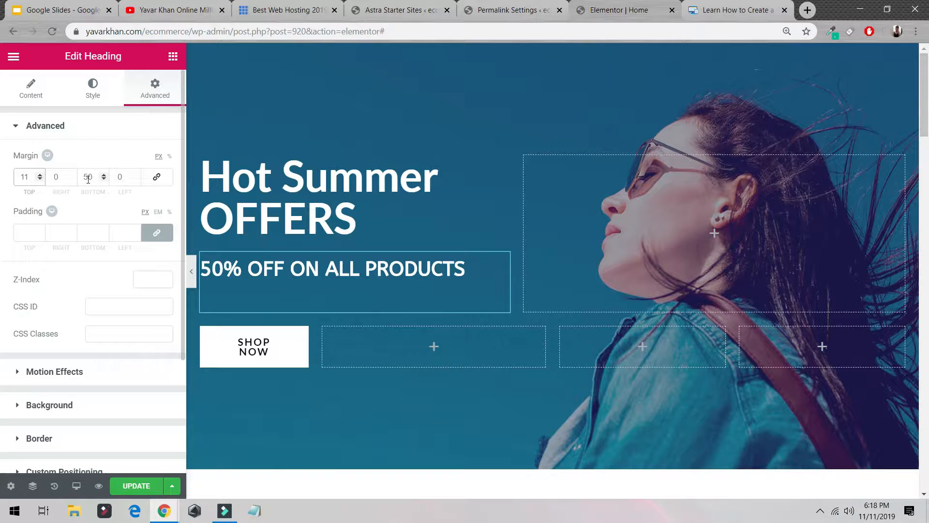
{"action": "left_click_drag", "start_coordinate": [103, 180], "coordinate": [103, 180]}
- Delete the brand logo carousel section below the hero
{"action": "scroll", "coordinate": [291, 201], "scroll_direction": "down", "scroll_amount": 9}
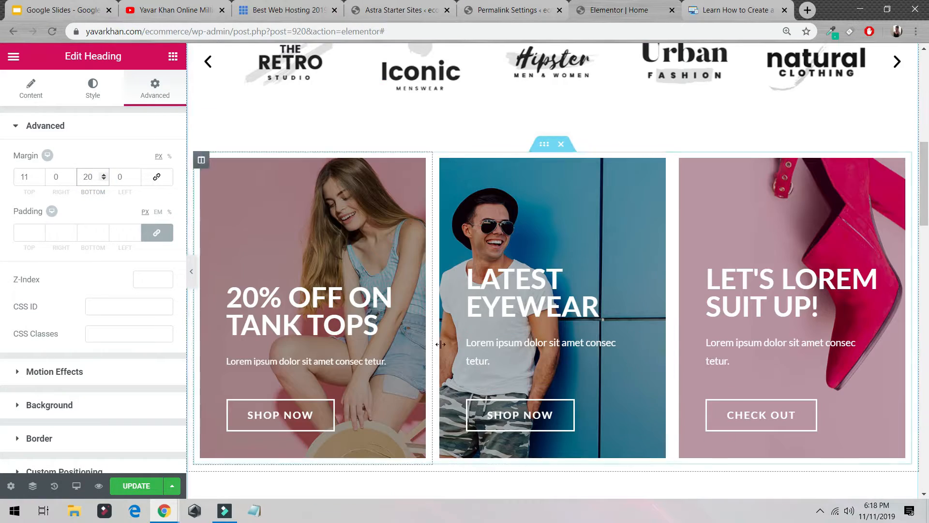
{"action": "scroll", "coordinate": [291, 201], "scroll_direction": "up", "scroll_amount": 2}
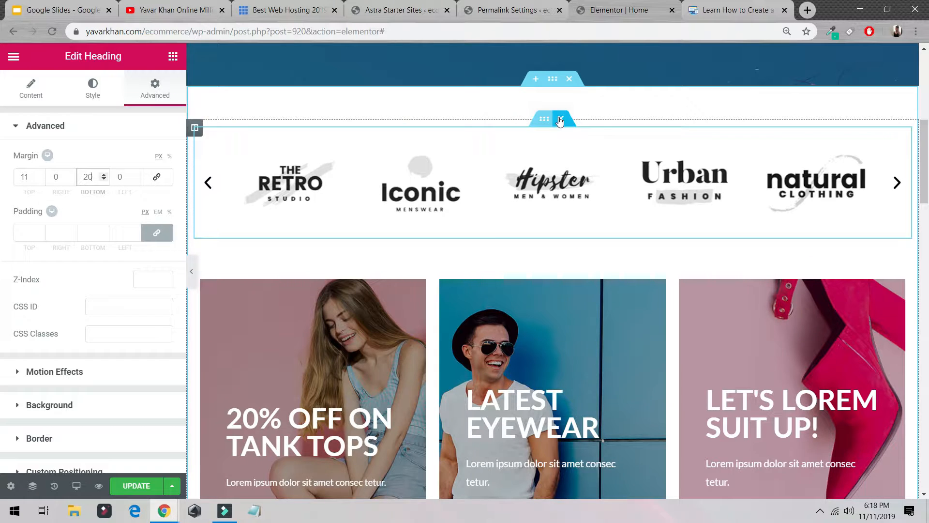
{"action": "left_click", "coordinate": [559, 121]}
- Delete the Special Edition limited time offer banner section
{"action": "scroll", "coordinate": [566, 155], "scroll_direction": "up", "scroll_amount": 5}
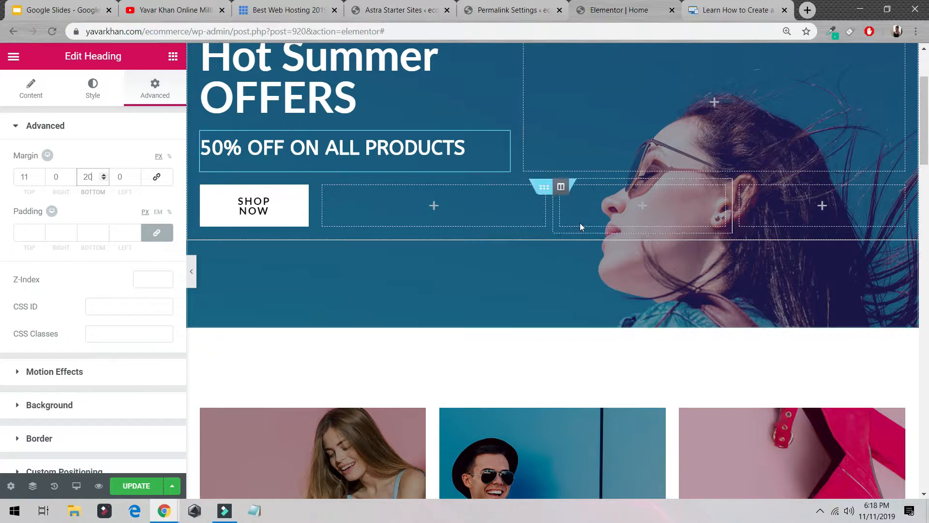
{"action": "left_click", "coordinate": [570, 322]}
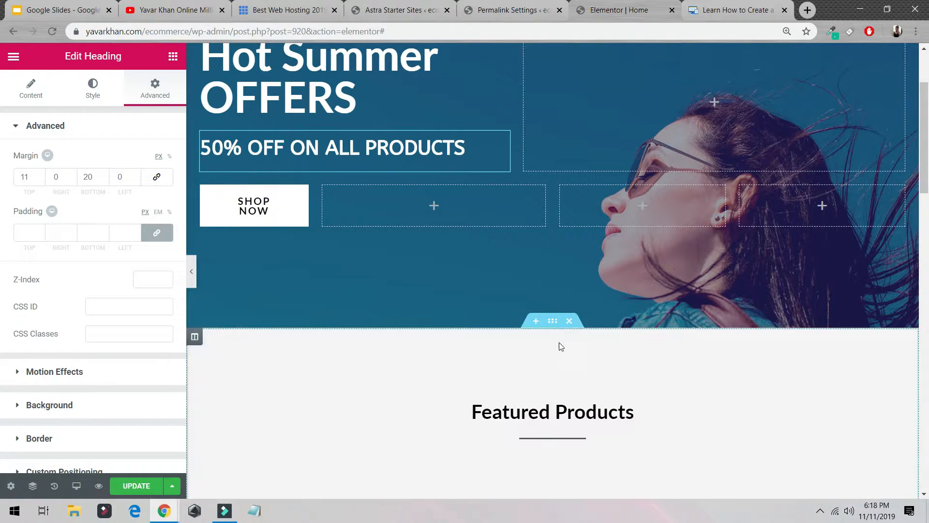
{"action": "scroll", "coordinate": [559, 344], "scroll_direction": "down", "scroll_amount": 2}
{"action": "scroll", "coordinate": [556, 357], "scroll_direction": "up", "scroll_amount": 5}
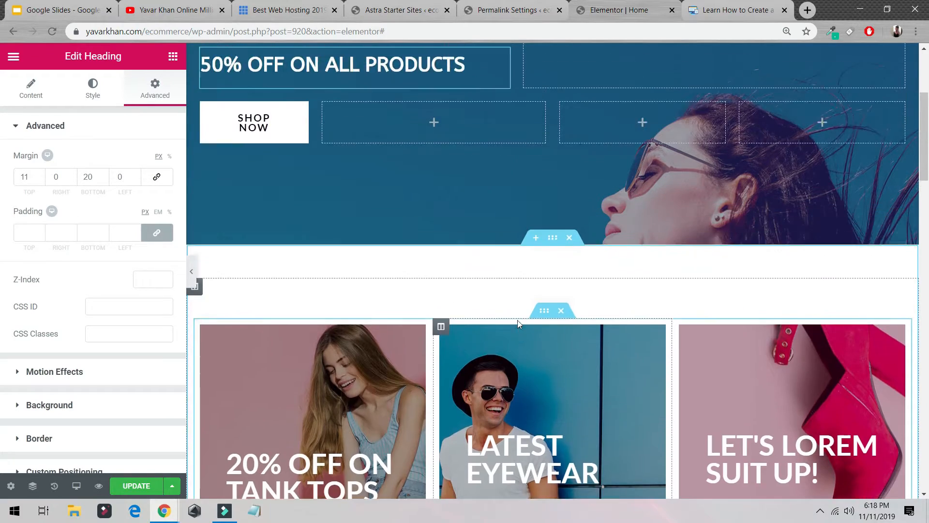
{"action": "scroll", "coordinate": [483, 387], "scroll_direction": "down", "scroll_amount": 10}
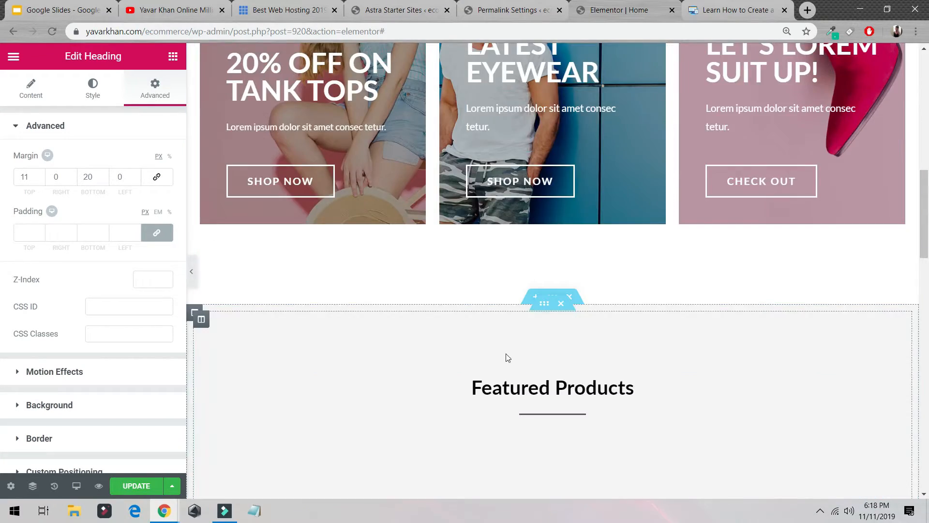
{"action": "scroll", "coordinate": [582, 306], "scroll_direction": "down", "scroll_amount": 3}
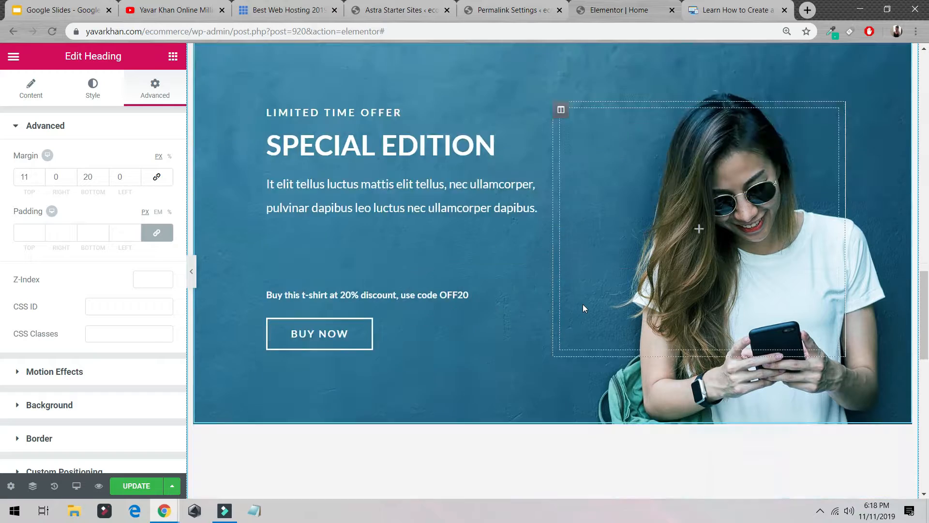
{"action": "scroll", "coordinate": [587, 303], "scroll_direction": "up", "scroll_amount": 6}
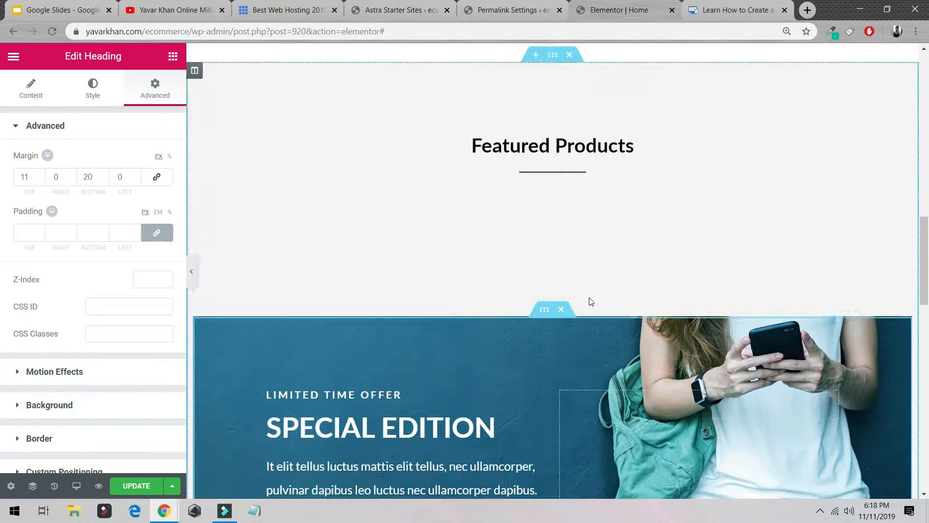
{"action": "left_click", "coordinate": [560, 306]}
- Add a new single-column section in the empty area above the footer
{"action": "scroll", "coordinate": [562, 319], "scroll_direction": "down", "scroll_amount": 5}
{"action": "scroll", "coordinate": [551, 336], "scroll_direction": "down", "scroll_amount": 5}
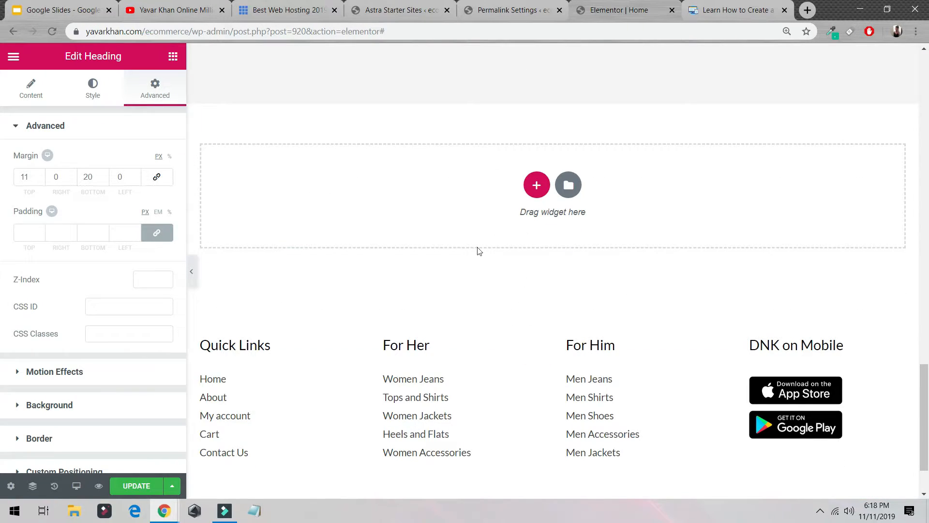
{"action": "scroll", "coordinate": [489, 271], "scroll_direction": "up", "scroll_amount": 5}
{"action": "scroll", "coordinate": [508, 242], "scroll_direction": "down", "scroll_amount": 5}
{"action": "left_click", "coordinate": [537, 185]}
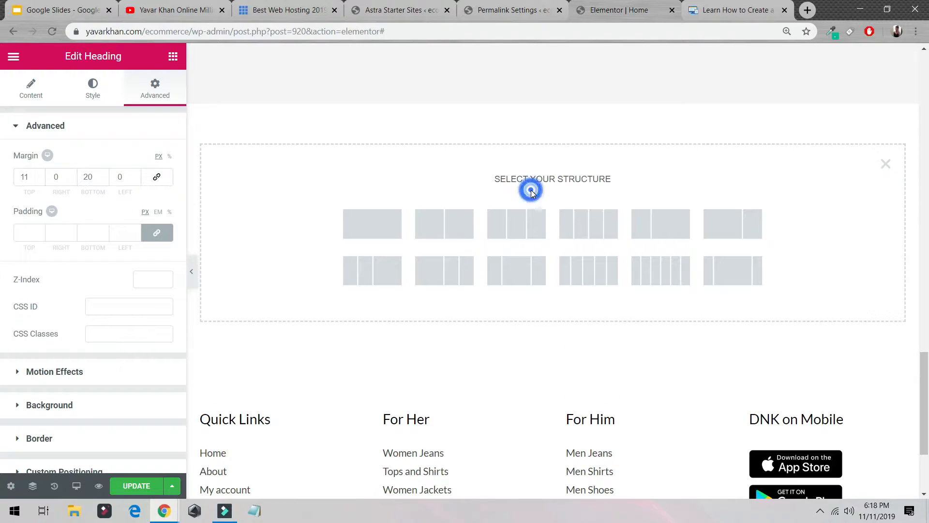
{"action": "left_click", "coordinate": [390, 225]}
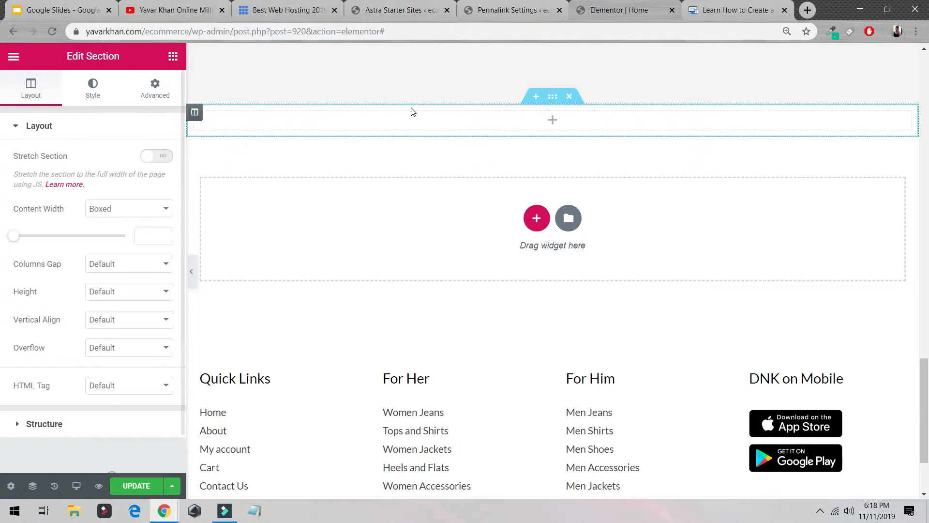
- Add a Heading widget to the new section reading Best Products with 100% Money Back Gurantee
{"action": "left_click", "coordinate": [552, 120]}
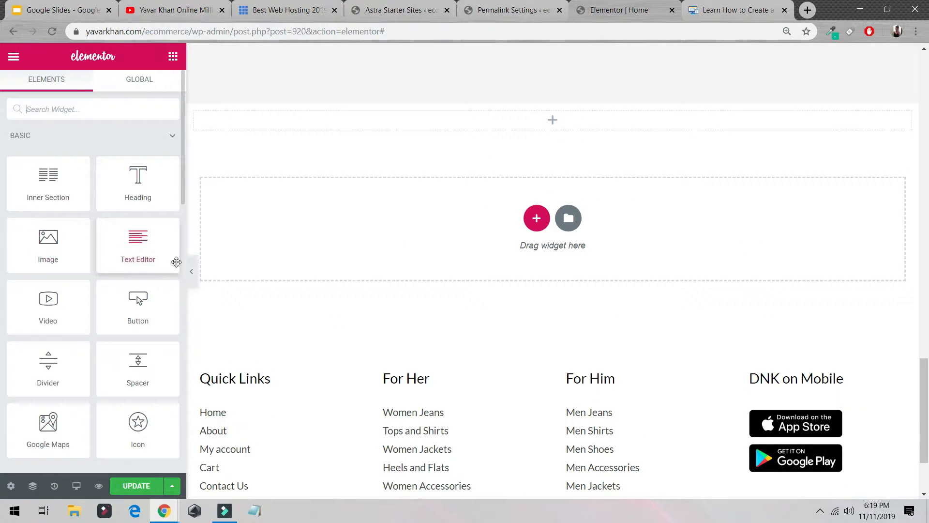
{"action": "left_click_drag", "start_coordinate": [138, 184], "coordinate": [556, 127]}
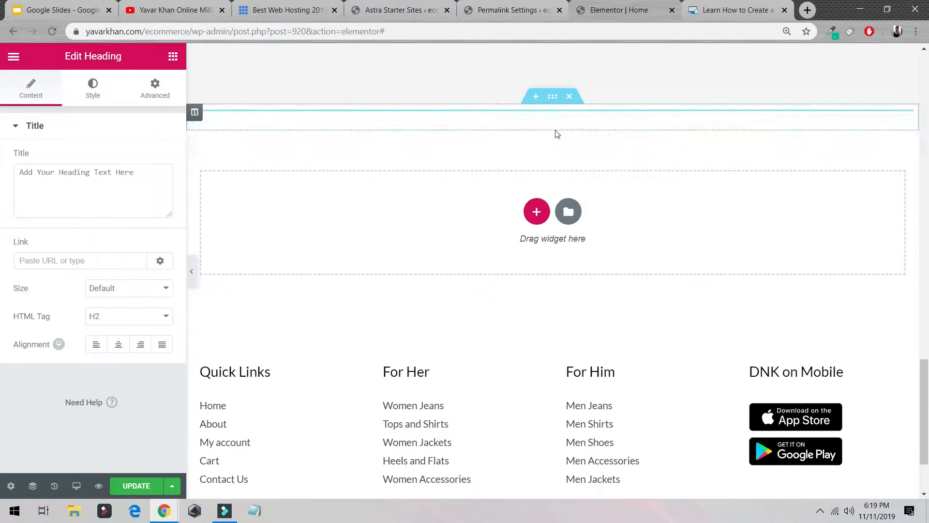
{"action": "left_click", "coordinate": [479, 126]}
{"action": "key", "text": "ctrl+a"}
{"action": "type", "text": "be"}
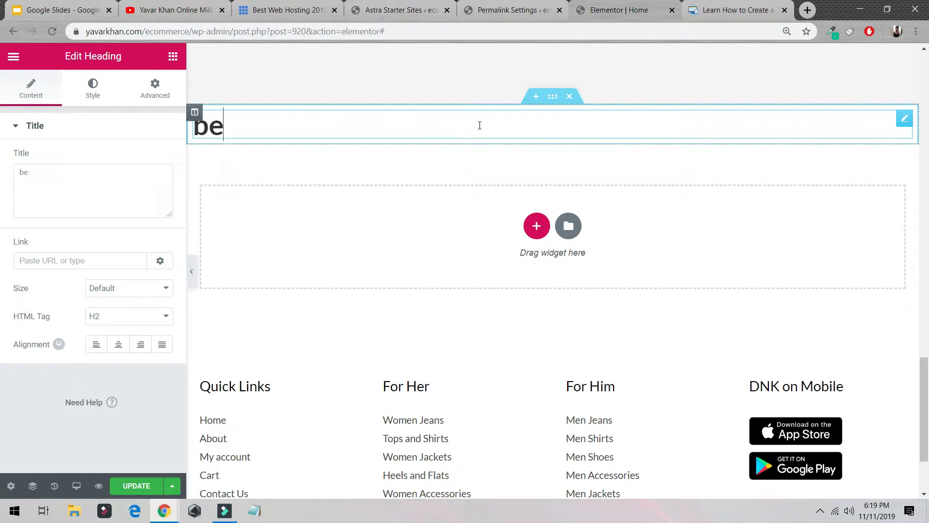
{"action": "type", "text": "st"}
{"action": "key", "text": "ctrl+a"}
{"action": "type", "text": "Be"}
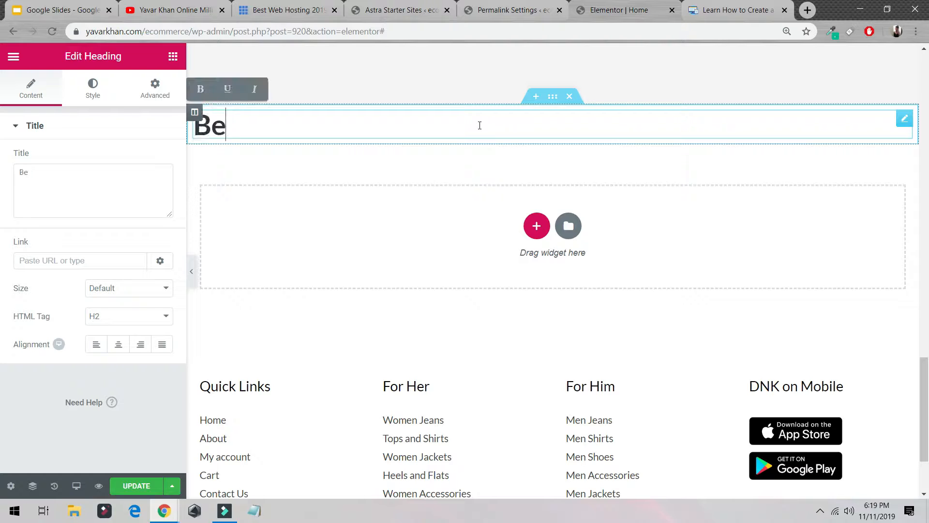
{"action": "type", "text": "st Products with 100% Money Back Gurantee"}
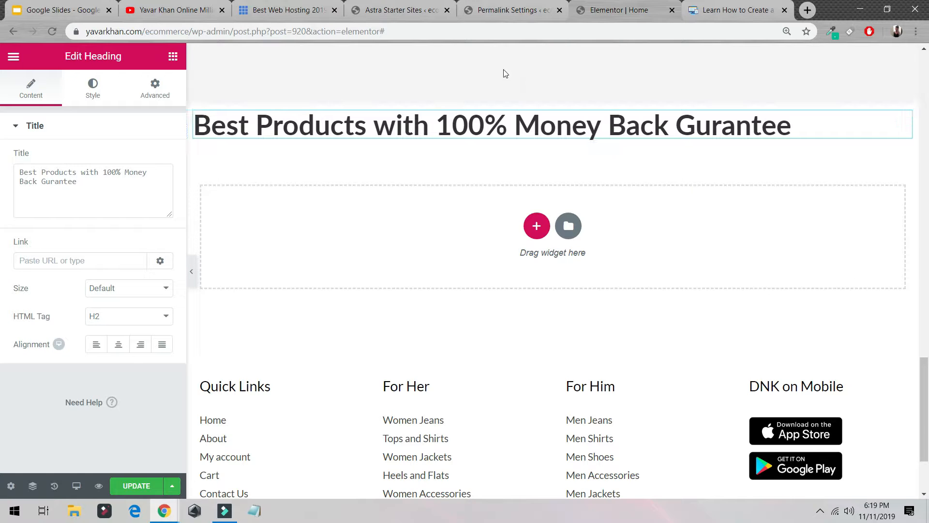
- Open a new browser tab and search Google for unsplash
{"action": "scroll", "coordinate": [525, 187], "scroll_direction": "up", "scroll_amount": 15}
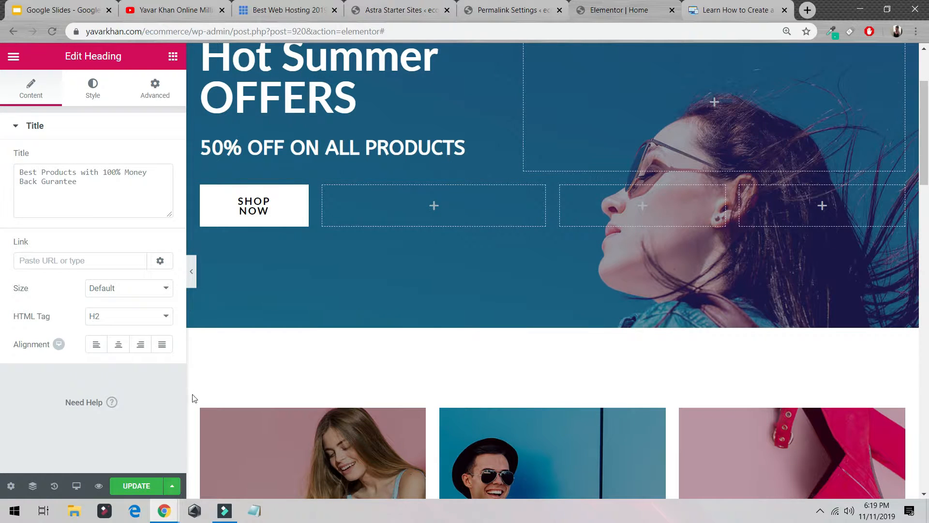
{"action": "scroll", "coordinate": [288, 451], "scroll_direction": "up", "scroll_amount": 3}
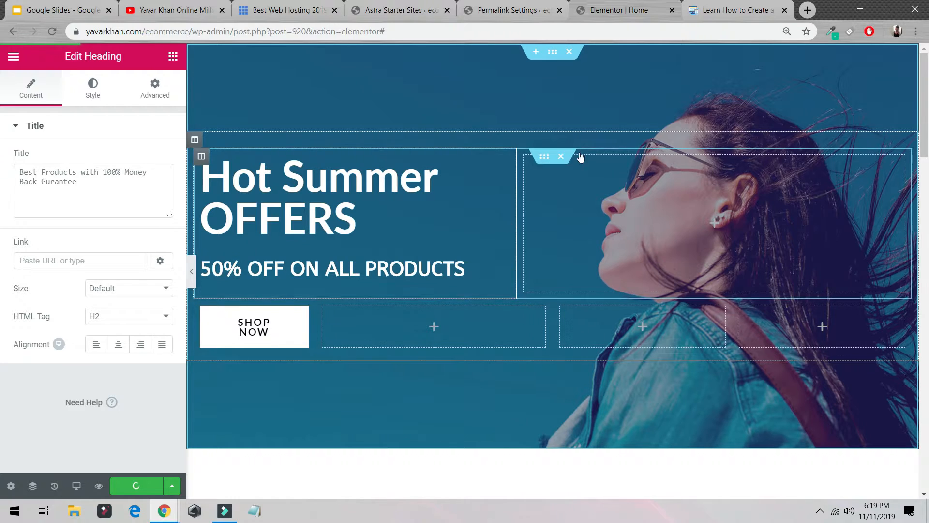
{"action": "left_click", "coordinate": [807, 11]}
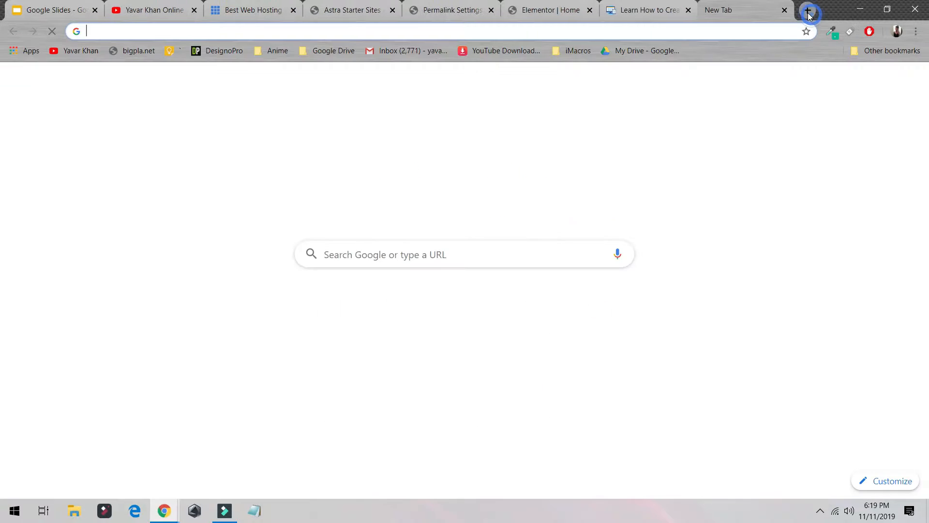
{"action": "type", "text": "unspal"}
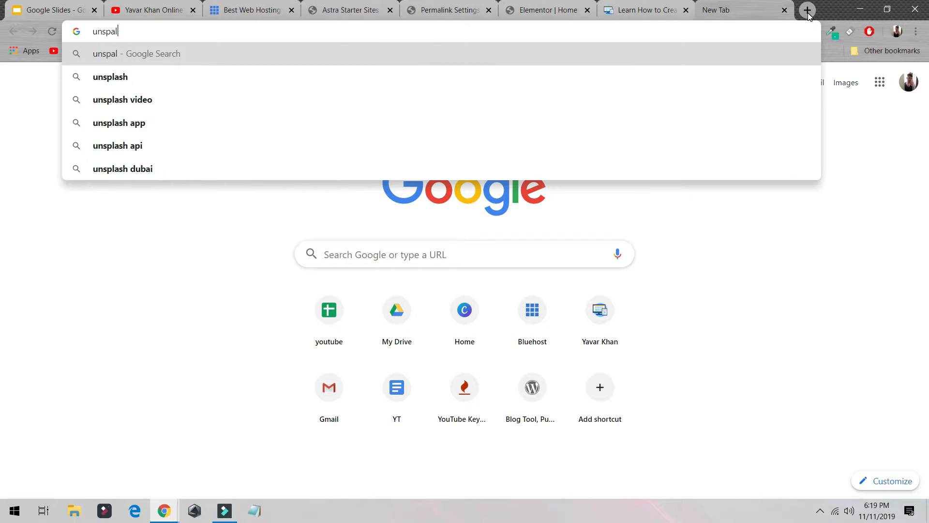
{"action": "key", "text": "BackSpace"}
{"action": "key", "text": "BackSpace"}
{"action": "type", "text": "lash1"}
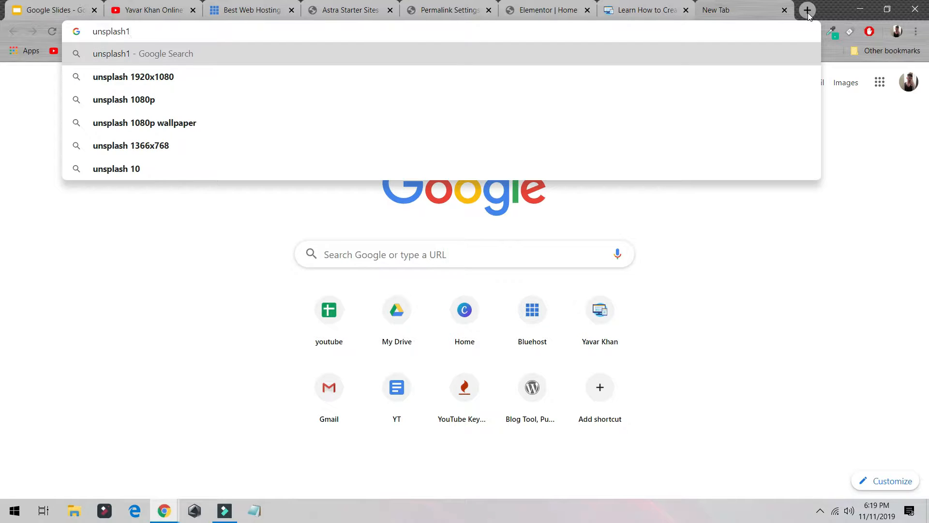
{"action": "key", "text": "BackSpace"}
{"action": "key", "text": "Return"}
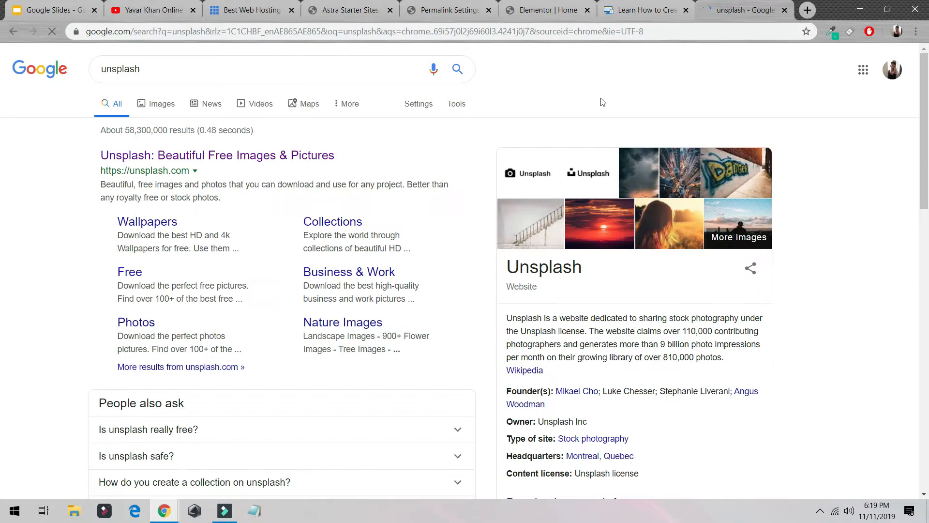
- Open the Unsplash website from the search results and search its photos for bikini
{"action": "left_click", "coordinate": [275, 155]}
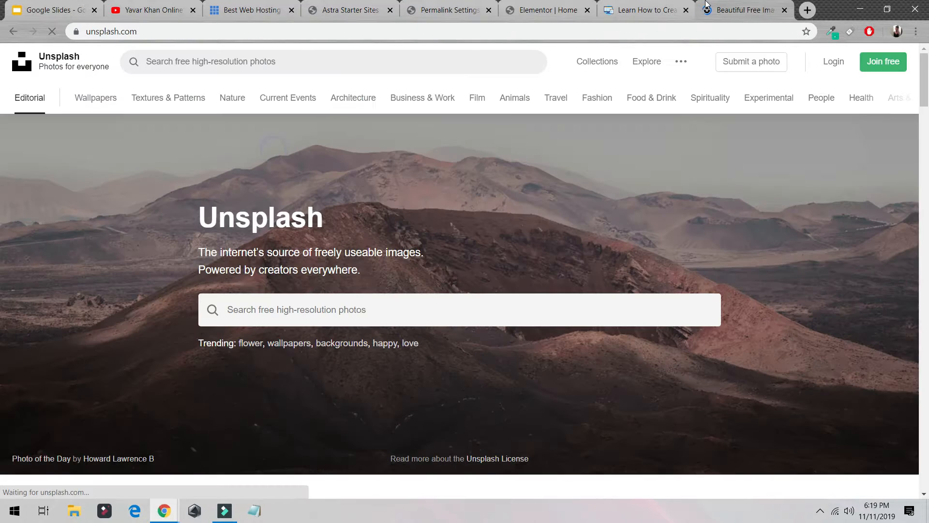
{"action": "left_click", "coordinate": [331, 298]}
{"action": "type", "text": "bikini"}
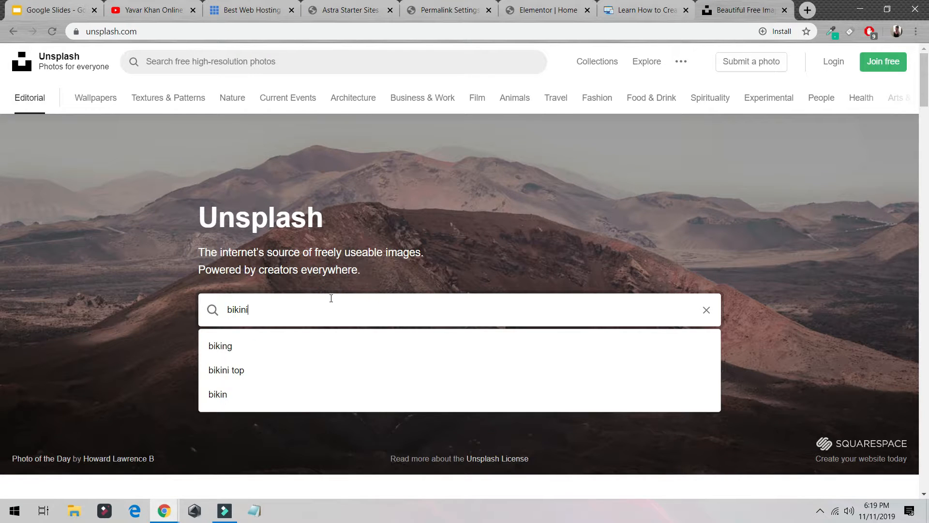
{"action": "key", "text": "Return"}
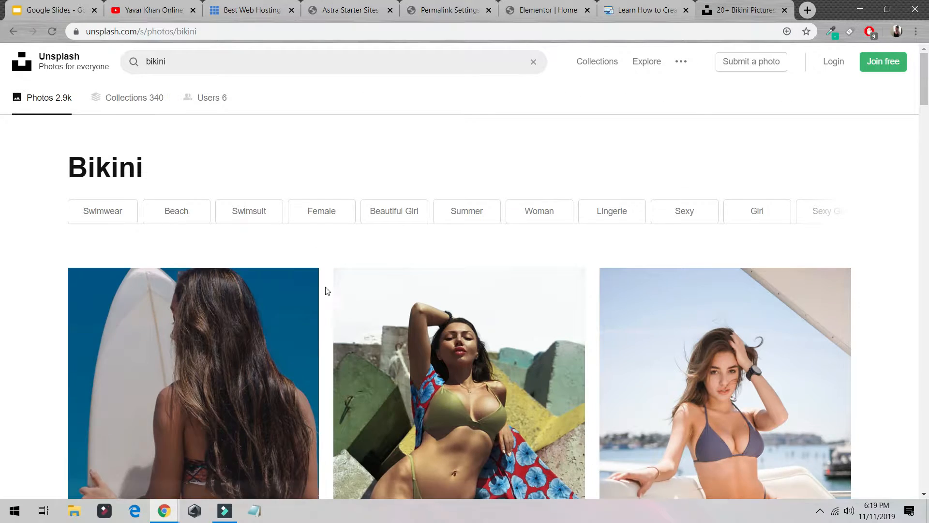
- Browse the bikini results and download the Girl in a Sky Pool photo of a woman lying in a pool
{"action": "scroll", "coordinate": [300, 305], "scroll_direction": "down", "scroll_amount": 3}
{"action": "scroll", "coordinate": [275, 317], "scroll_direction": "down", "scroll_amount": 20}
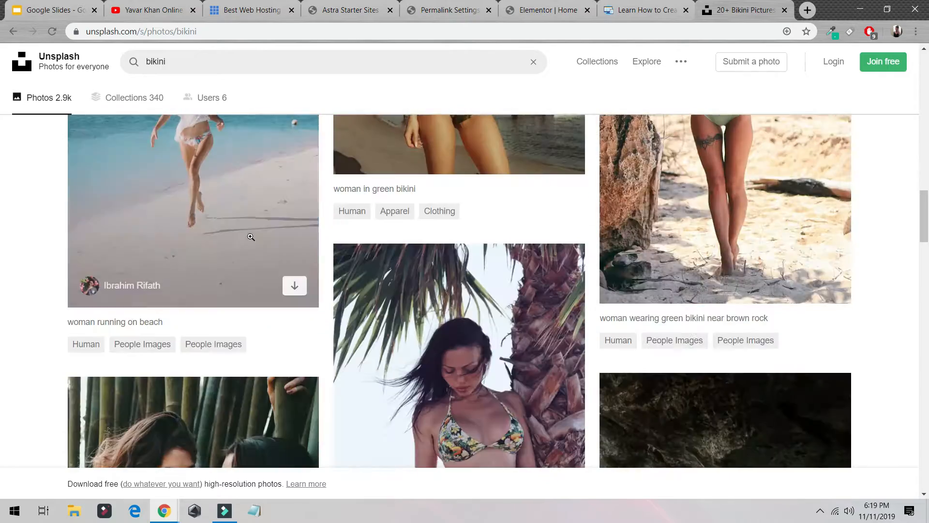
{"action": "scroll", "coordinate": [533, 257], "scroll_direction": "down", "scroll_amount": 5}
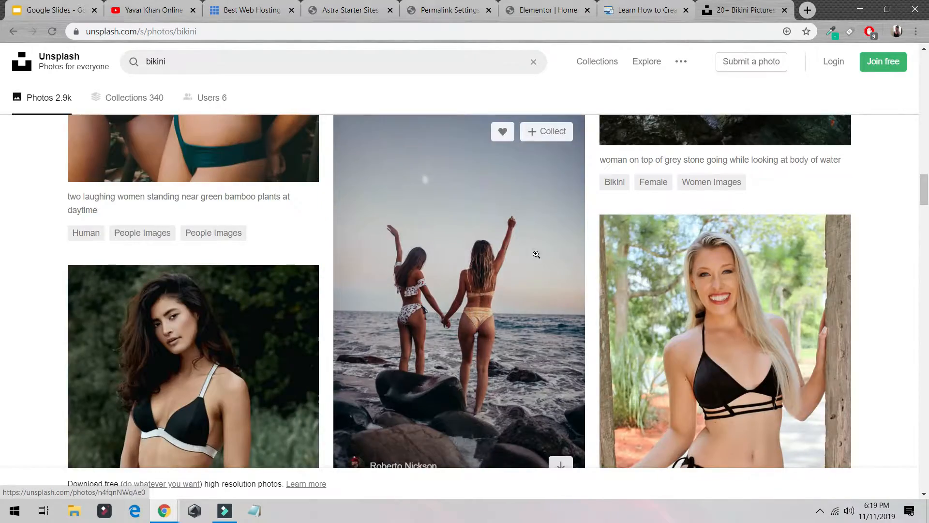
{"action": "scroll", "coordinate": [696, 281], "scroll_direction": "up", "scroll_amount": 7}
{"action": "scroll", "coordinate": [809, 197], "scroll_direction": "down", "scroll_amount": 2}
{"action": "left_click", "coordinate": [695, 228]}
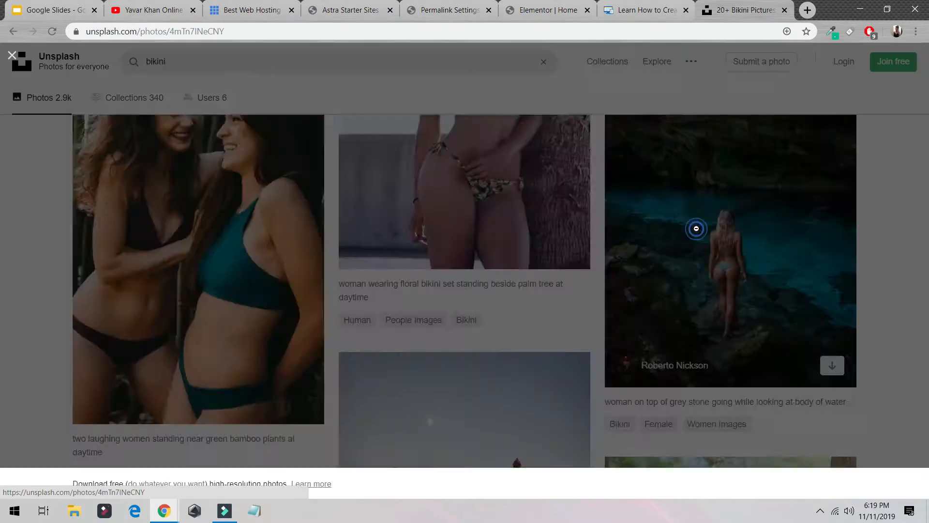
{"action": "left_click", "coordinate": [13, 246]}
{"action": "scroll", "coordinate": [438, 291], "scroll_direction": "down", "scroll_amount": 6}
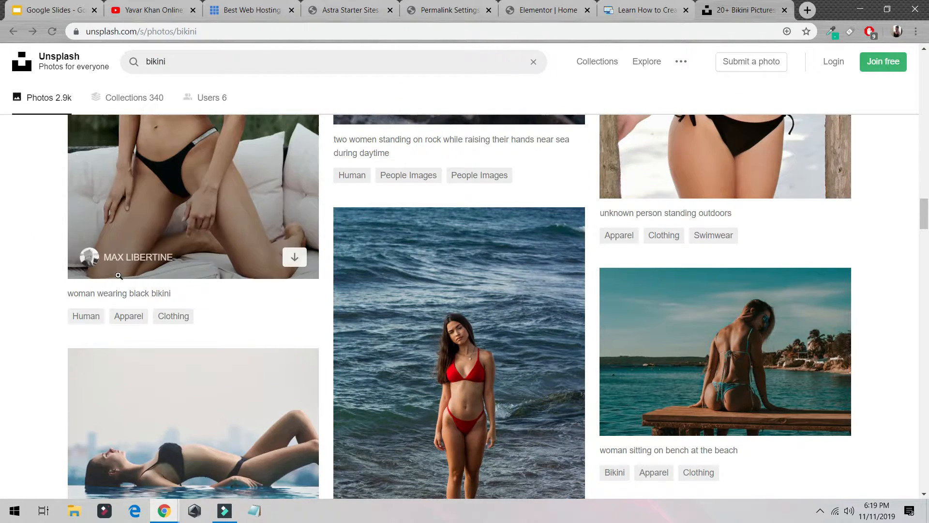
{"action": "left_click", "coordinate": [189, 301]}
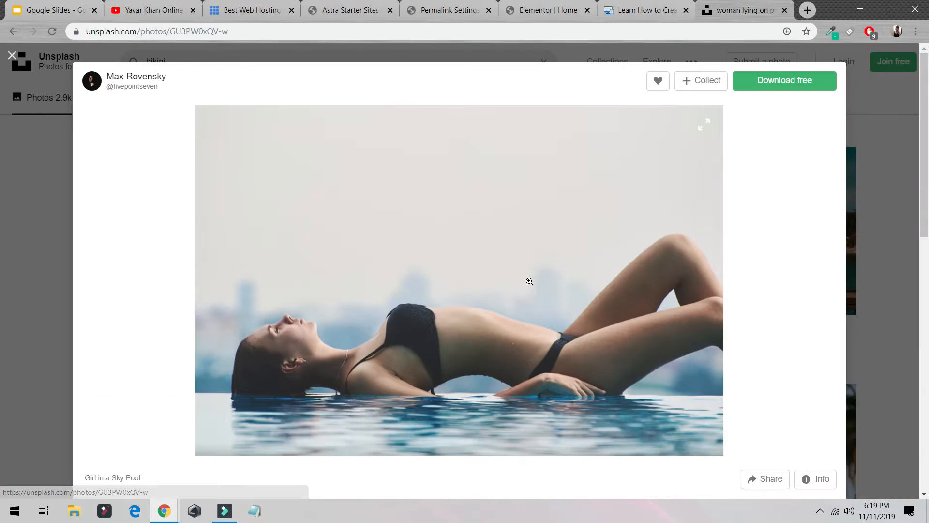
{"action": "left_click", "coordinate": [773, 86]}
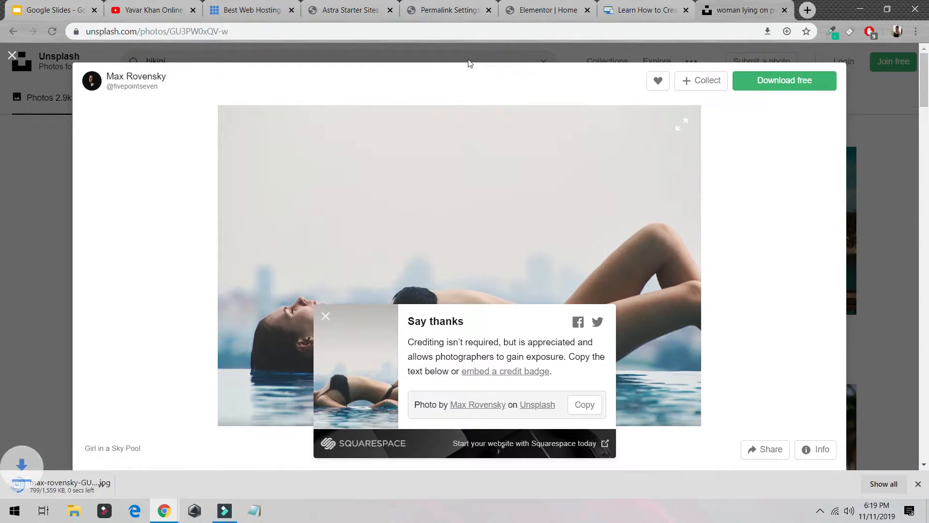
- Replace the hero section's background image with the downloaded pool photo and update the page
{"action": "left_click", "coordinate": [492, 12]}
{"action": "left_click", "coordinate": [548, 13]}
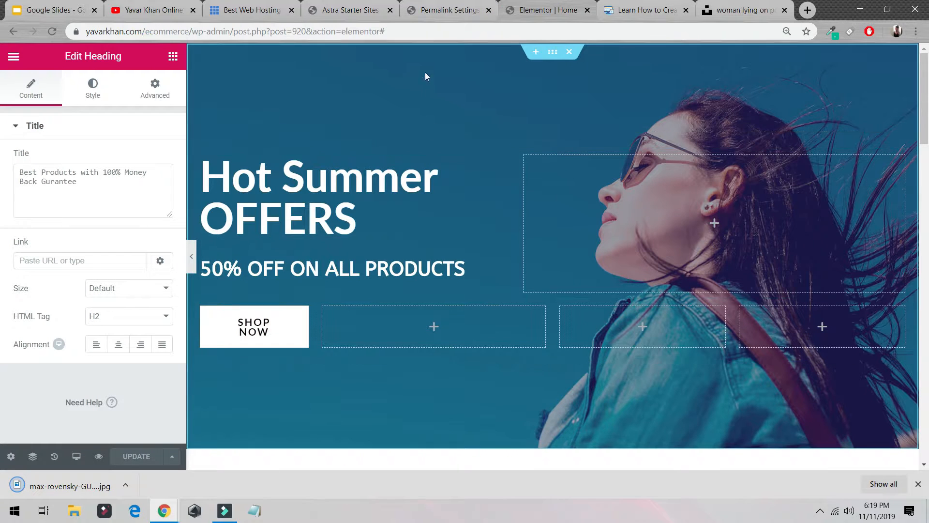
{"action": "left_click", "coordinate": [552, 54]}
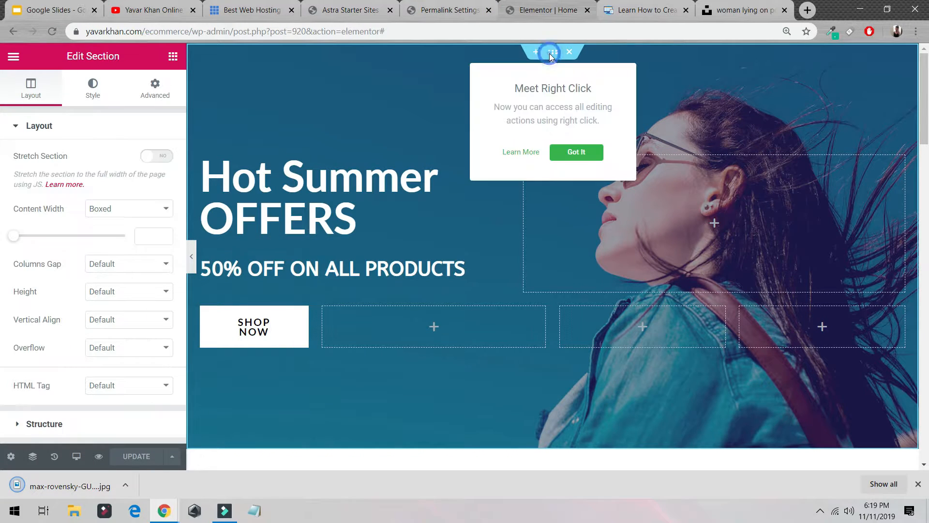
{"action": "left_click", "coordinate": [92, 89]}
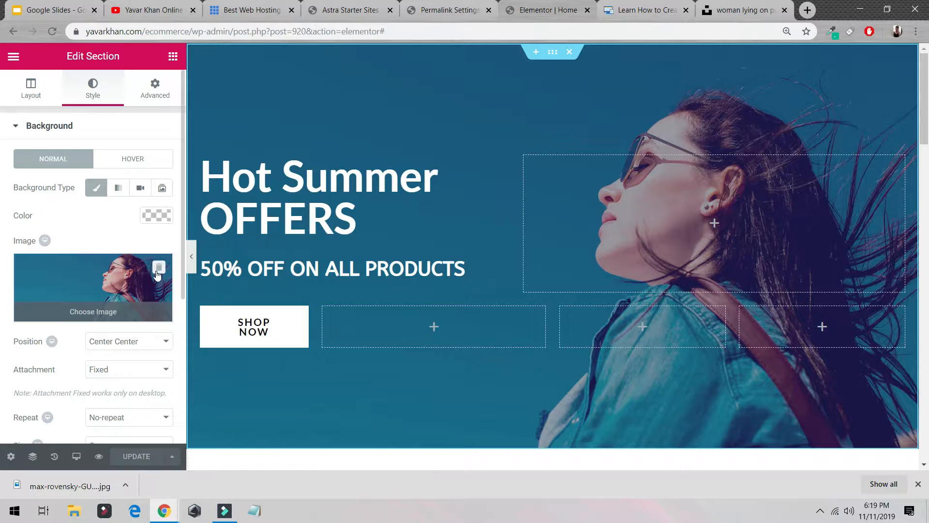
{"action": "left_click", "coordinate": [158, 270]}
{"action": "left_click", "coordinate": [95, 298]}
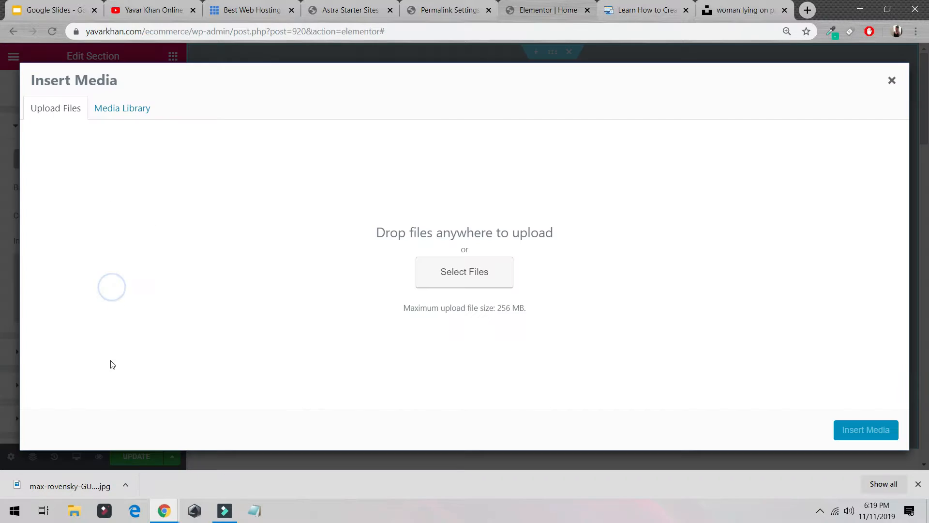
{"action": "left_click_drag", "start_coordinate": [71, 479], "coordinate": [315, 277]}
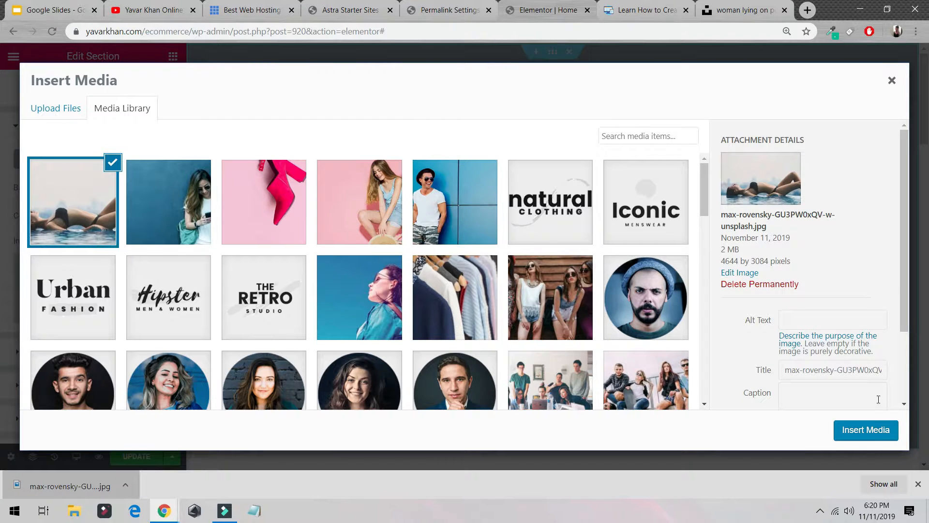
{"action": "left_click", "coordinate": [865, 430]}
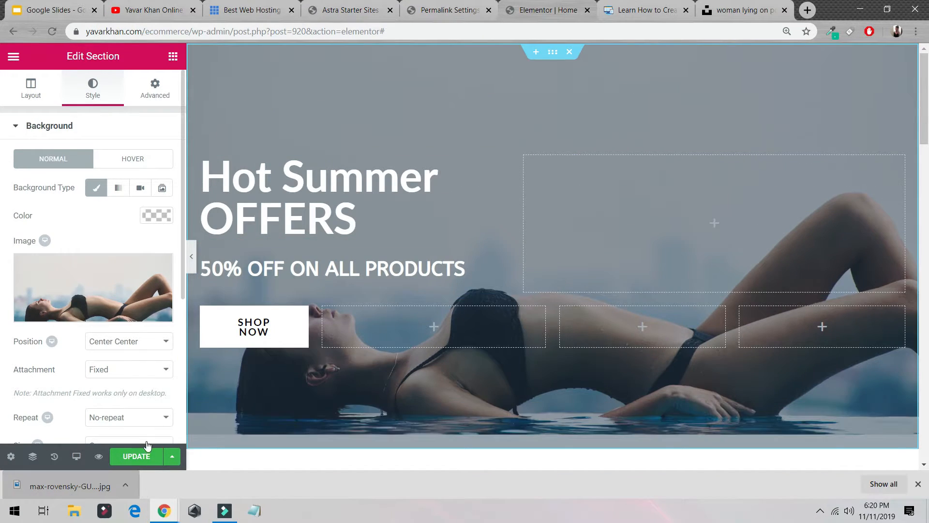
{"action": "left_click", "coordinate": [144, 455]}
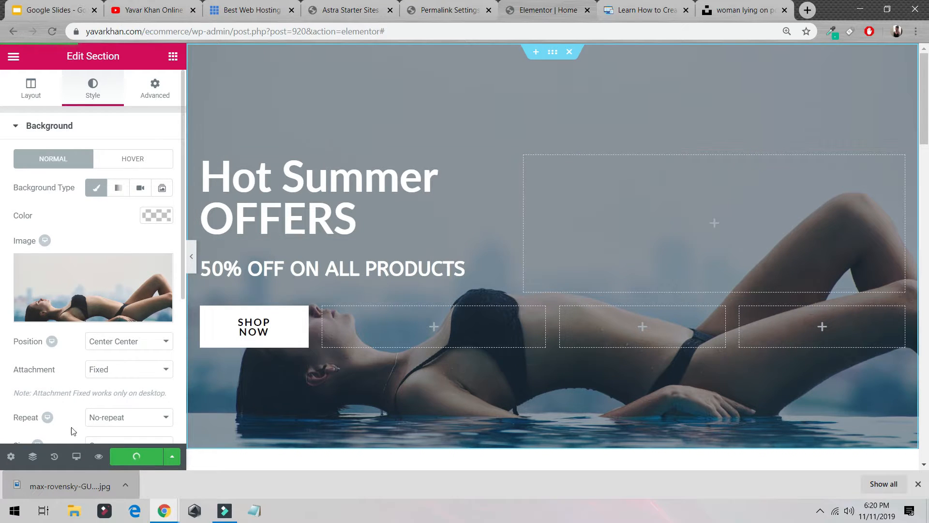
- Preview the updated home page in a new tab and scroll through it
{"action": "left_click", "coordinate": [98, 457]}
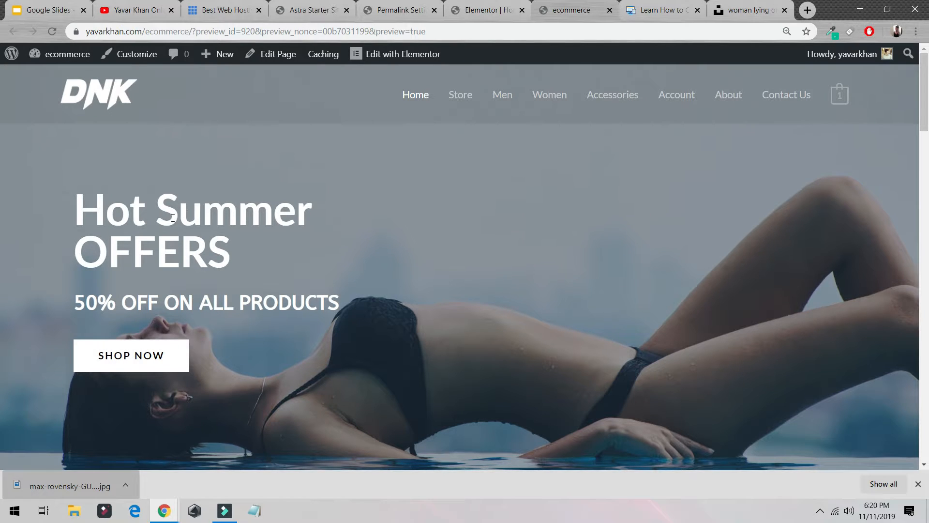
{"action": "scroll", "coordinate": [295, 278], "scroll_direction": "down", "scroll_amount": 5}
{"action": "scroll", "coordinate": [304, 284], "scroll_direction": "down", "scroll_amount": 1}
{"action": "scroll", "coordinate": [304, 284], "scroll_direction": "up", "scroll_amount": 1}
{"action": "left_click", "coordinate": [481, 12]}
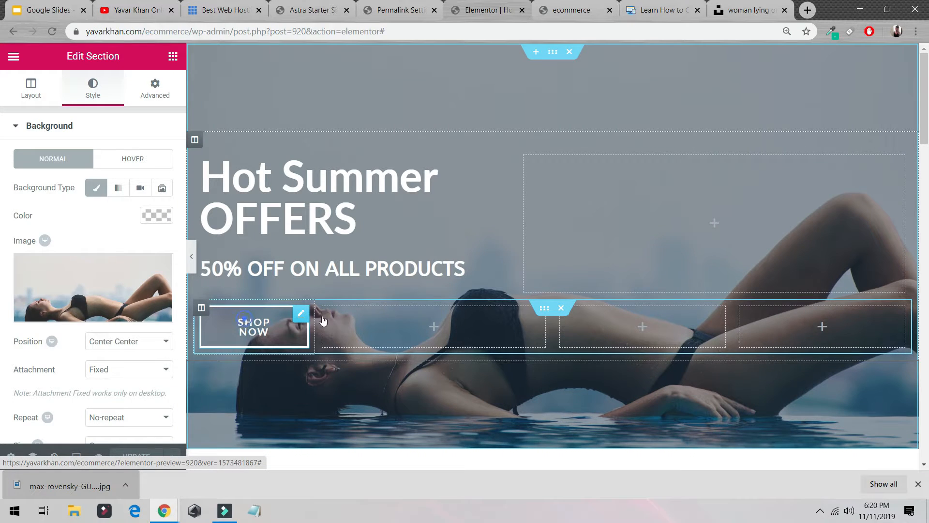
- Move the Shop Now button into the empty column beside the hero heading and update the page
{"action": "left_click_drag", "start_coordinate": [301, 313], "coordinate": [266, 316]}
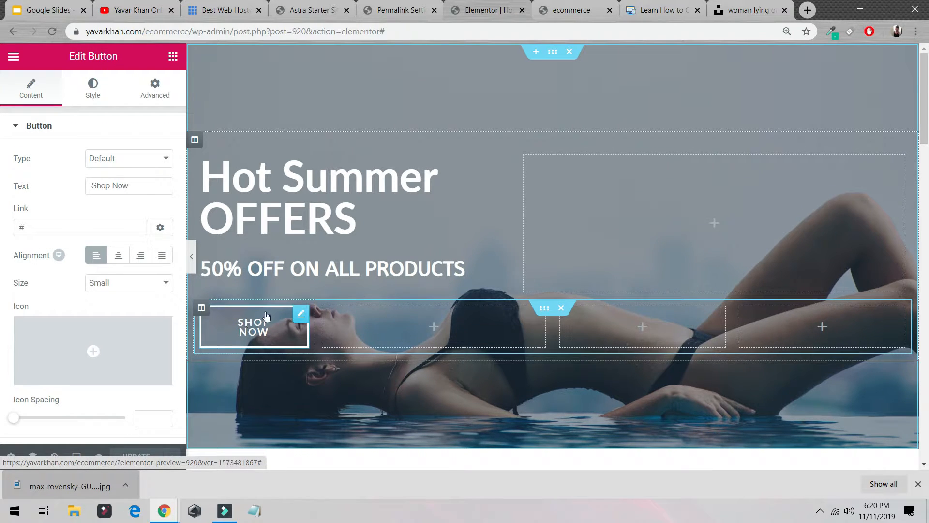
{"action": "left_click", "coordinate": [202, 308]}
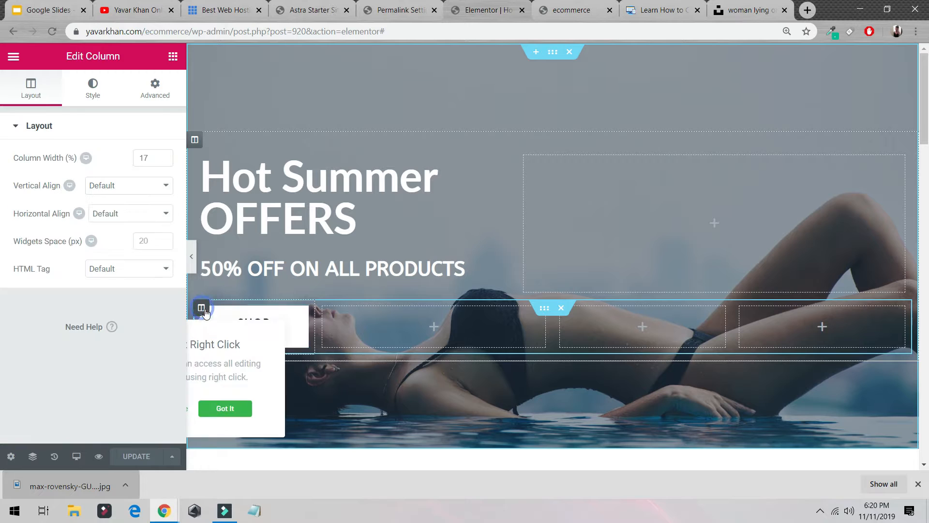
{"action": "right_click", "coordinate": [284, 324]}
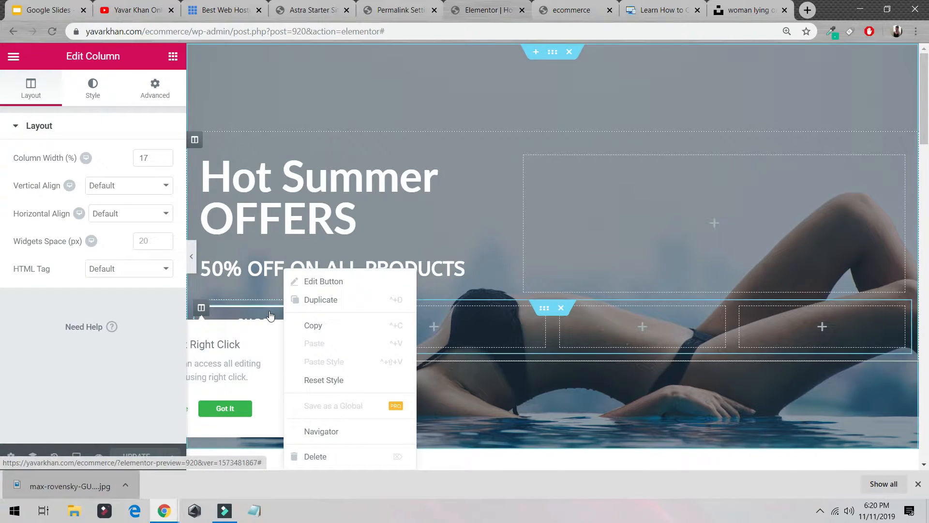
{"action": "left_click", "coordinate": [445, 328]}
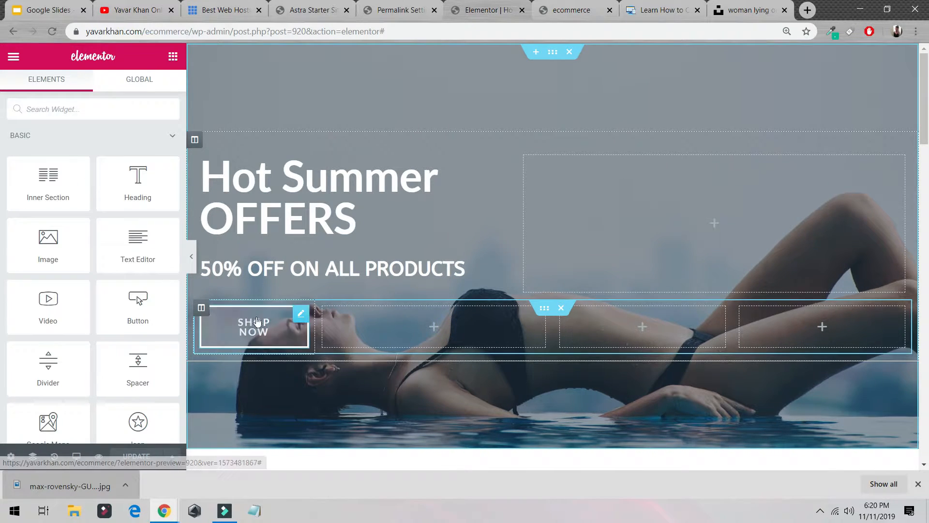
{"action": "left_click_drag", "start_coordinate": [266, 319], "coordinate": [679, 248]}
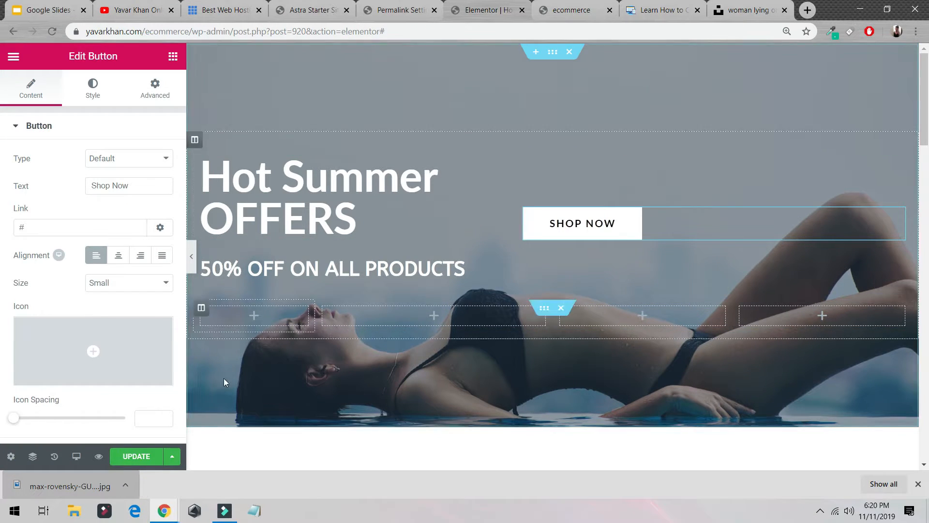
{"action": "left_click", "coordinate": [144, 450]}
- Reload the preview tab to check the hero section's new button position
{"action": "left_click", "coordinate": [571, 10]}
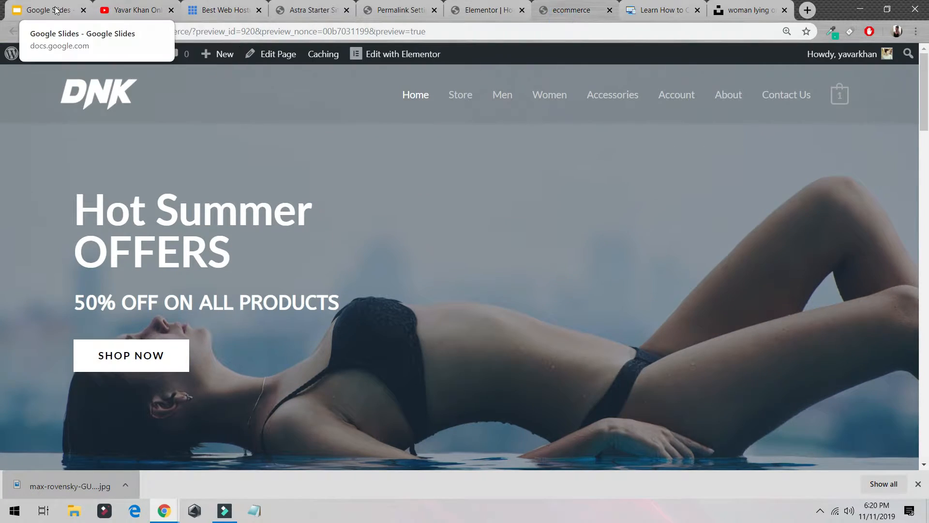
{"action": "left_click", "coordinate": [57, 33]}
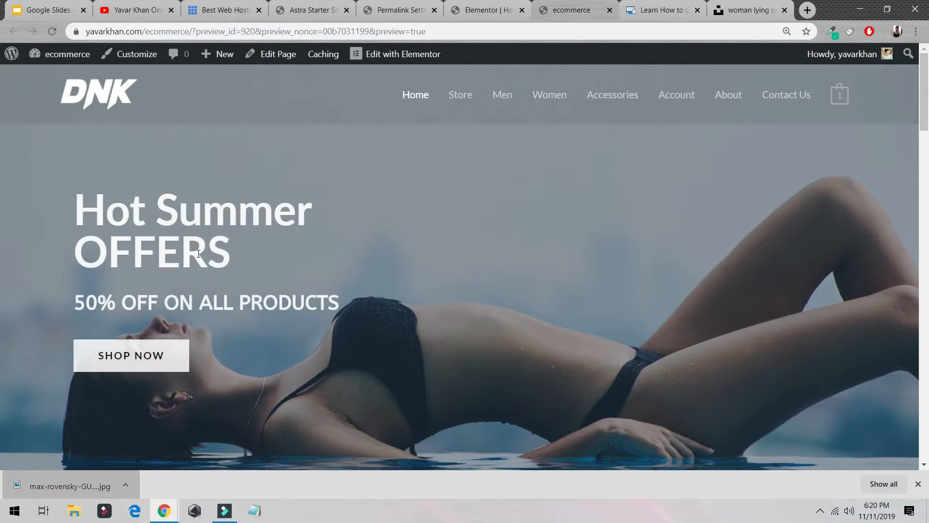
{"action": "left_click", "coordinate": [492, 8]}
{"action": "left_click", "coordinate": [583, 13]}
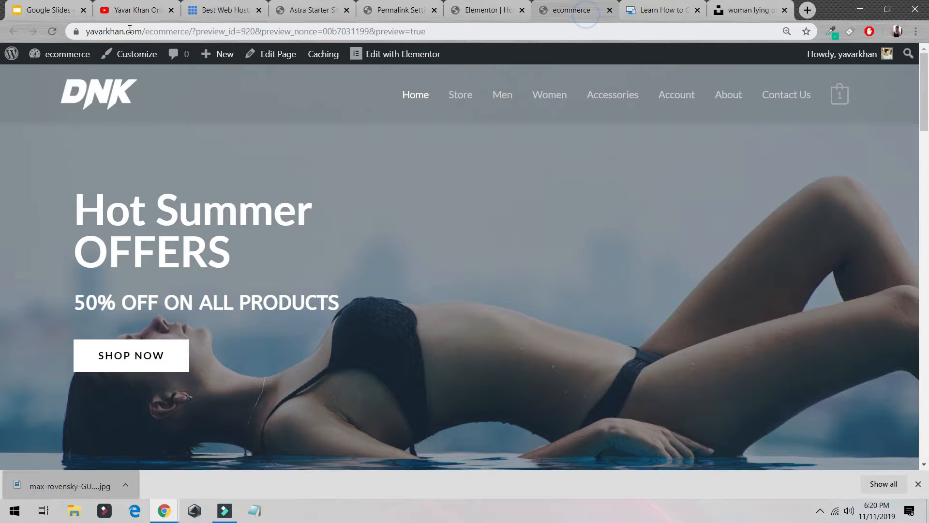
{"action": "left_click", "coordinate": [45, 34]}
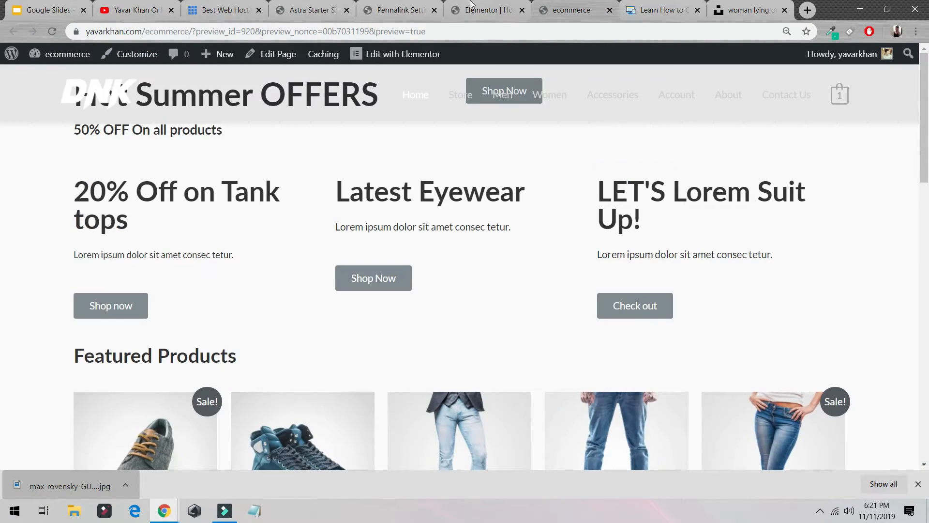
{"action": "left_click", "coordinate": [487, 10]}
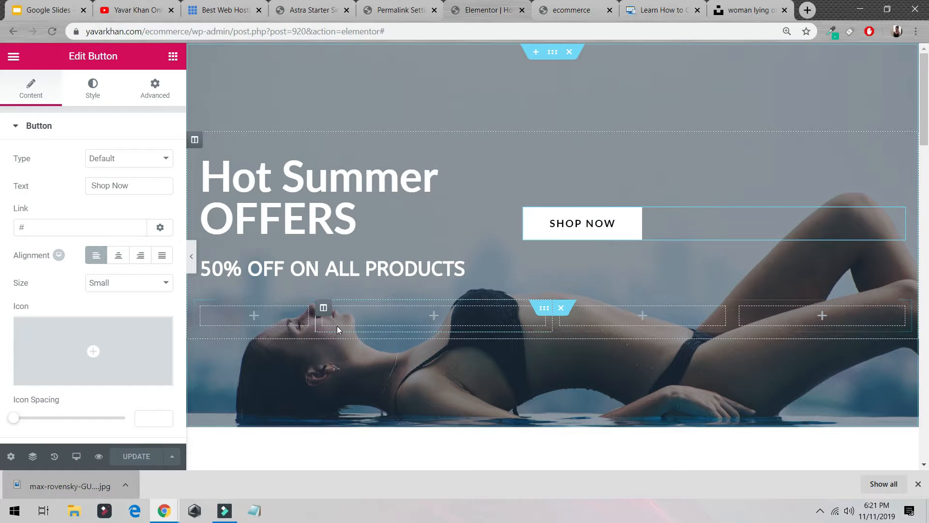
{"action": "key", "text": "ctrl+Tab"}
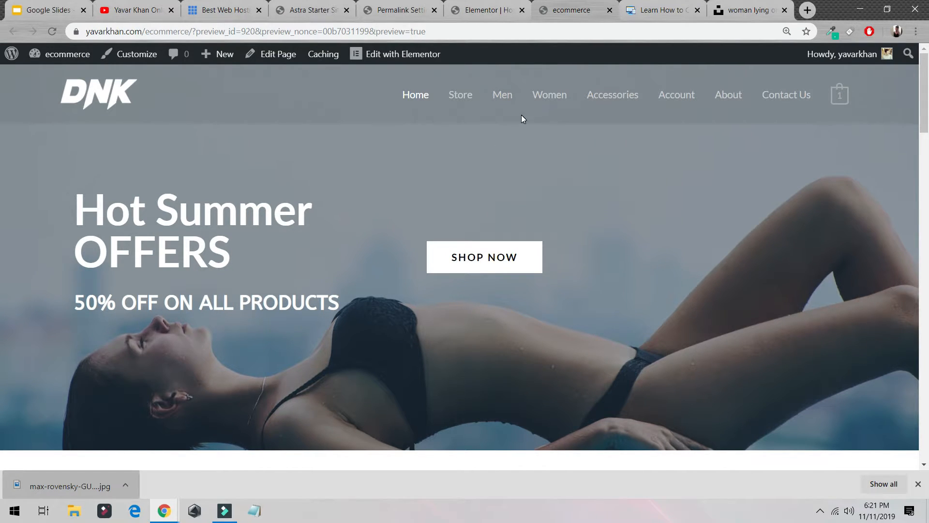
{"action": "key", "text": "ctrl+shift+Tab"}
- Delete the Shop Now button from the hero section and update the page
{"action": "right_click", "coordinate": [586, 221]}
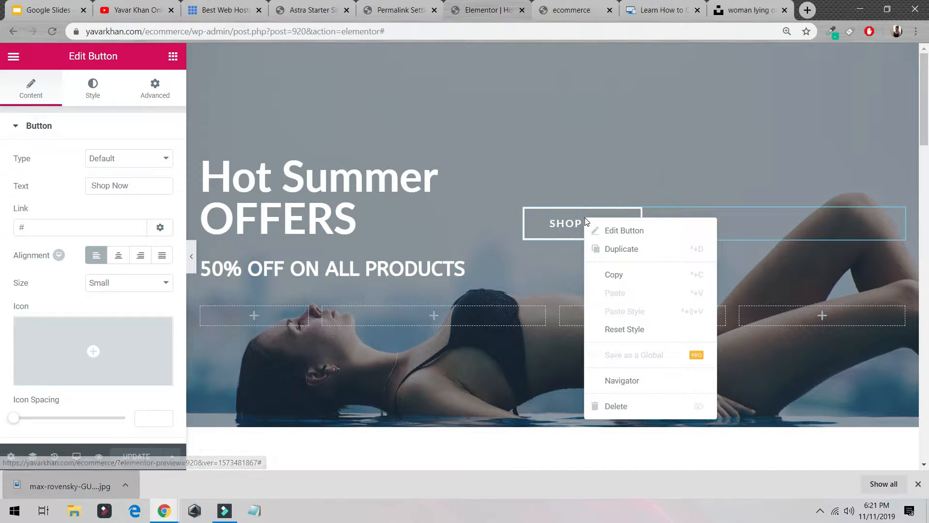
{"action": "left_click", "coordinate": [633, 406]}
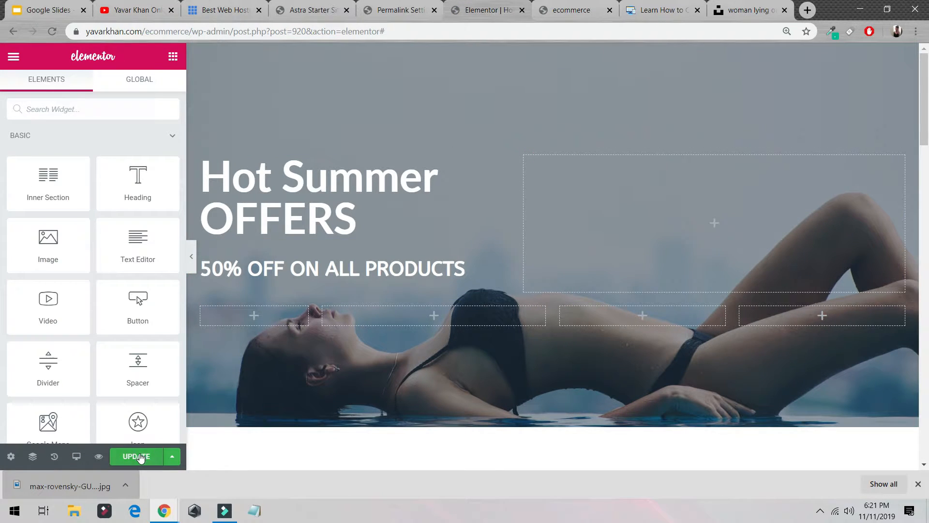
{"action": "left_click", "coordinate": [137, 457]}
- Open the Men category page from the preview site's menu and browse its products
{"action": "left_click", "coordinate": [569, 10]}
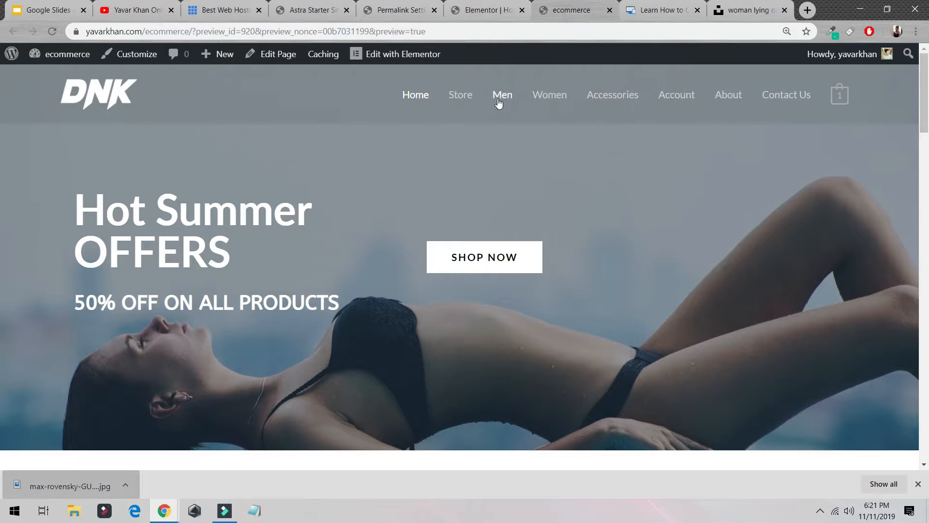
{"action": "left_click", "coordinate": [499, 102]}
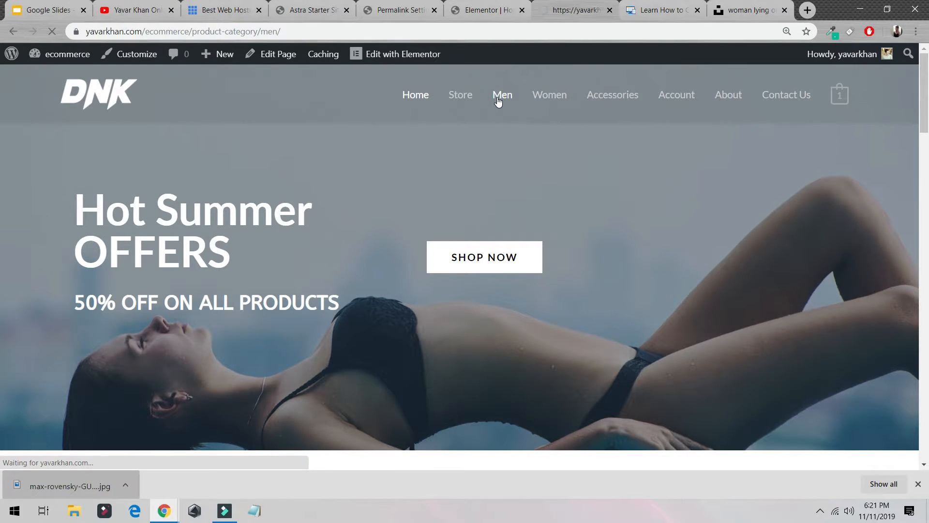
{"action": "scroll", "coordinate": [413, 263], "scroll_direction": "down", "scroll_amount": 5}
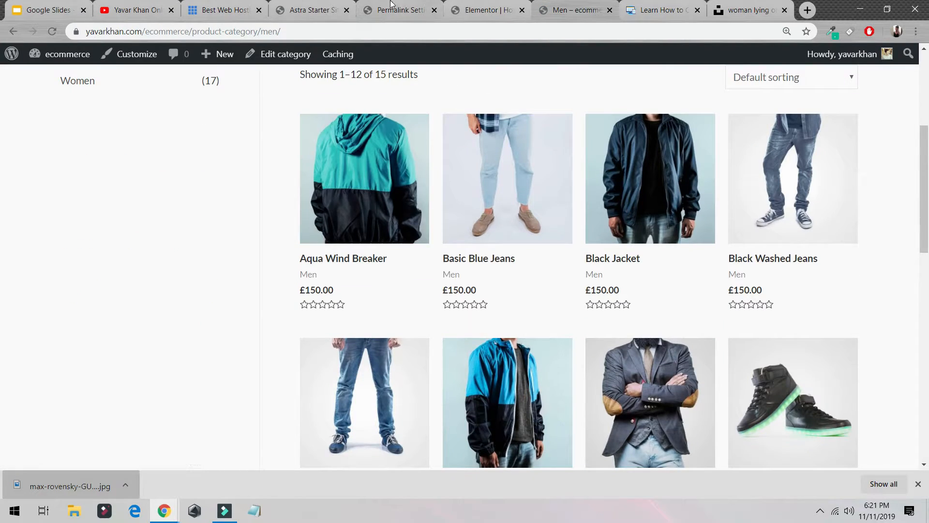
{"action": "left_click", "coordinate": [310, 7]}
{"action": "left_click", "coordinate": [395, 8]}
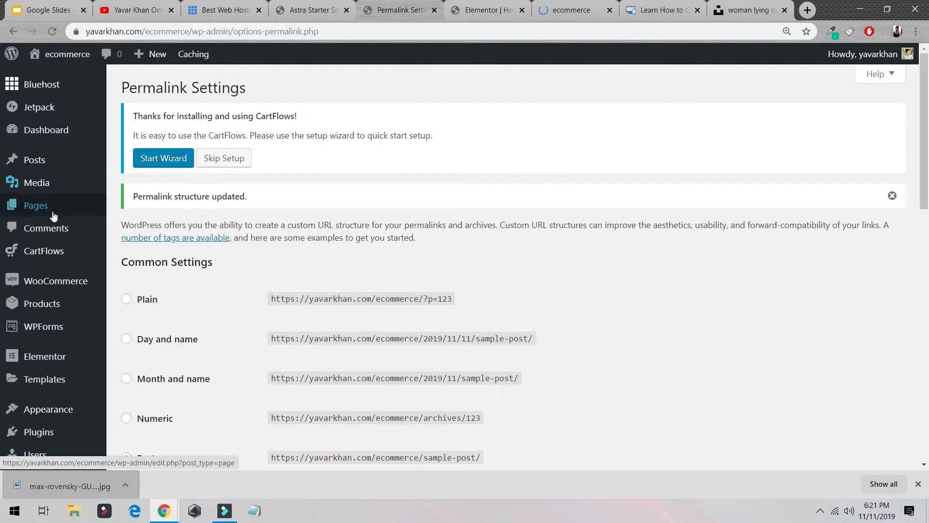
- Open the products list and start adding a new product
{"action": "left_click", "coordinate": [46, 314]}
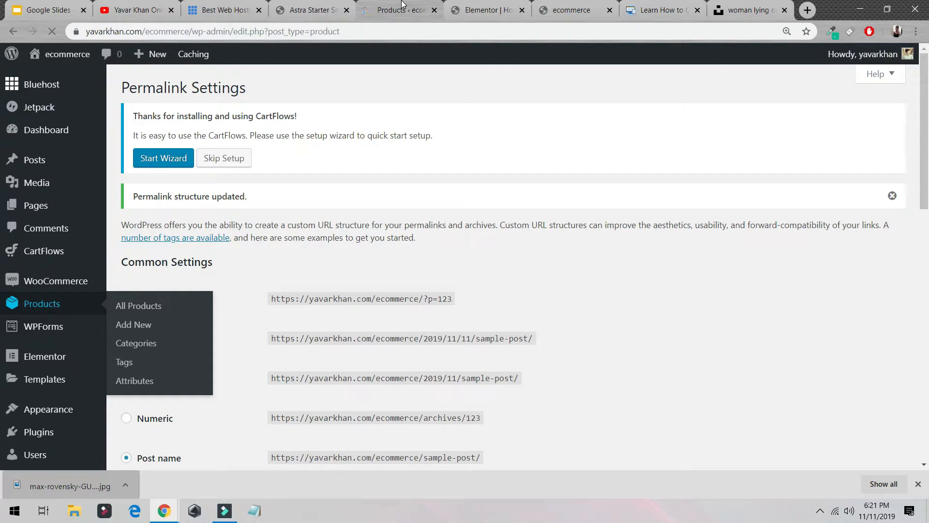
{"action": "scroll", "coordinate": [271, 179], "scroll_direction": "down", "scroll_amount": 5}
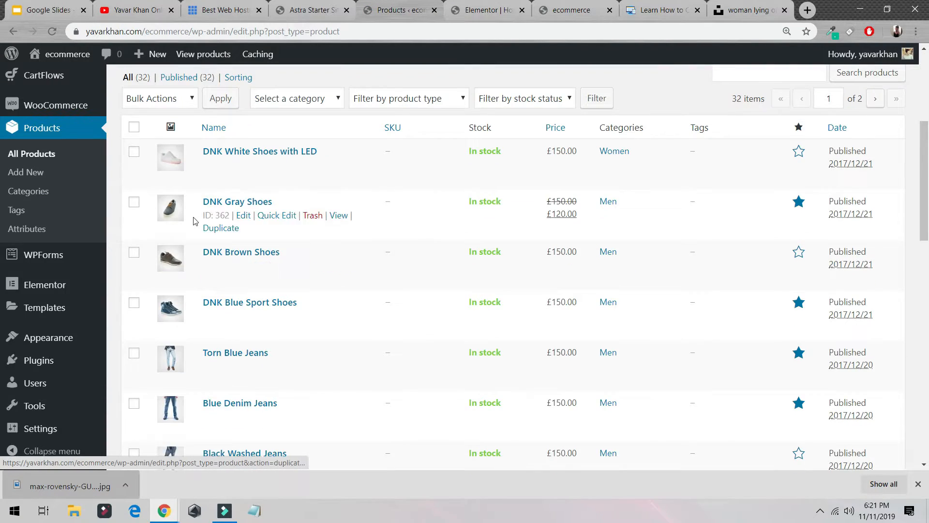
{"action": "scroll", "coordinate": [184, 223], "scroll_direction": "up", "scroll_amount": 3}
{"action": "left_click", "coordinate": [140, 249]}
{"action": "left_click", "coordinate": [182, 219]}
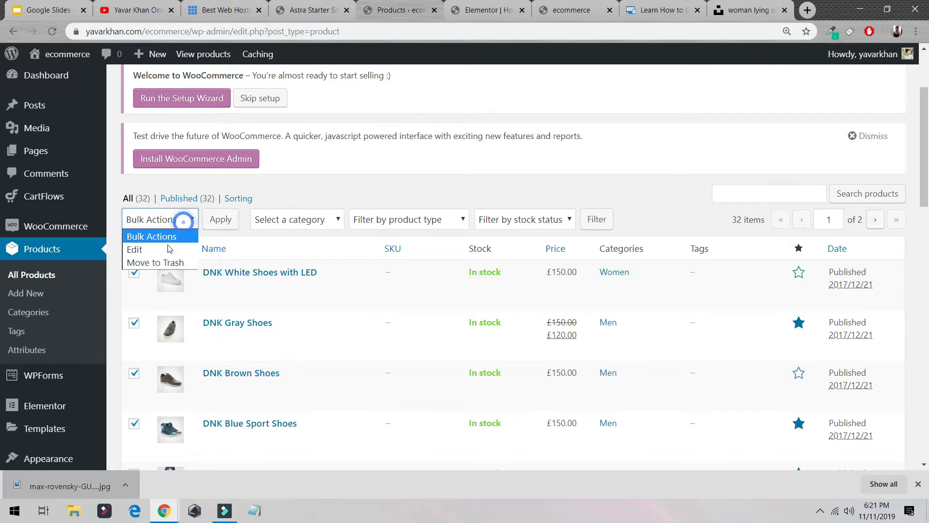
{"action": "left_click", "coordinate": [409, 178]}
{"action": "scroll", "coordinate": [409, 178], "scroll_direction": "up", "scroll_amount": 3}
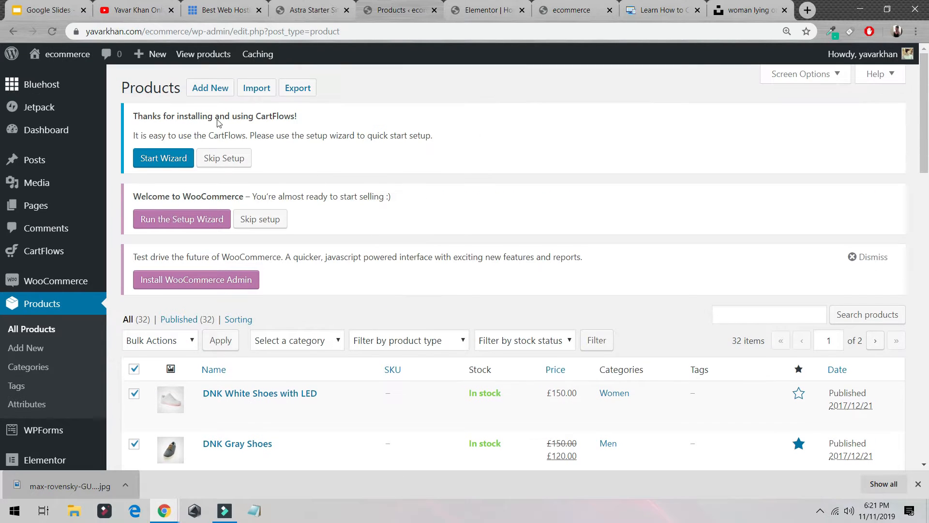
{"action": "left_click", "coordinate": [216, 95]}
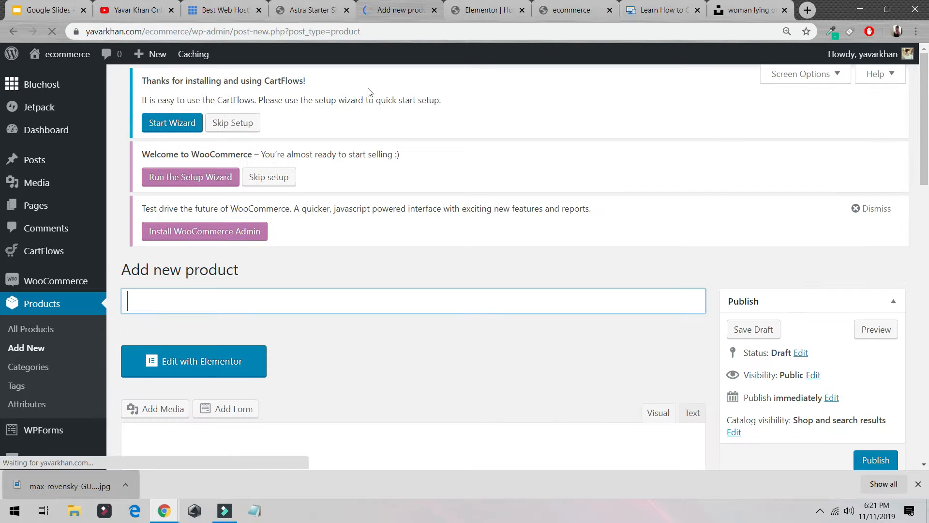
- Search Google in a new tab for "bra image"
{"action": "left_click", "coordinate": [487, 6]}
{"action": "left_click", "coordinate": [392, 10]}
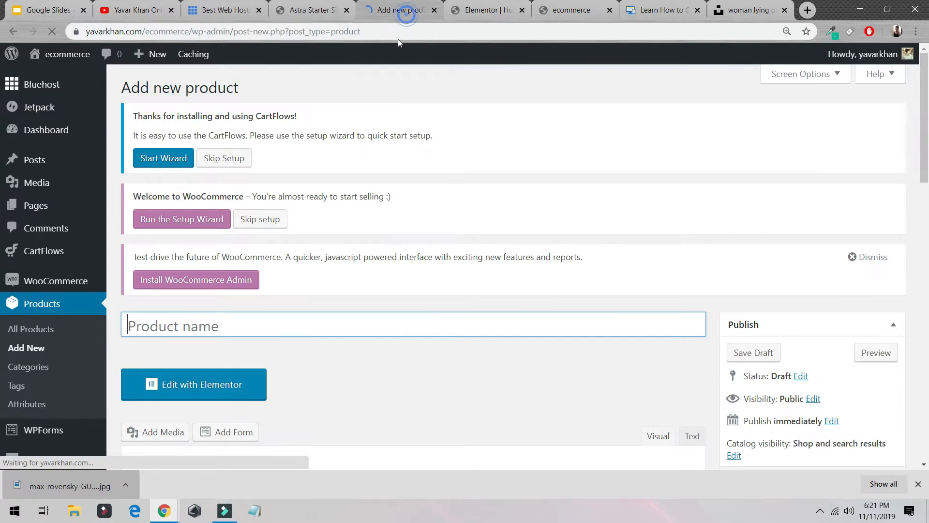
{"action": "left_click", "coordinate": [808, 10]}
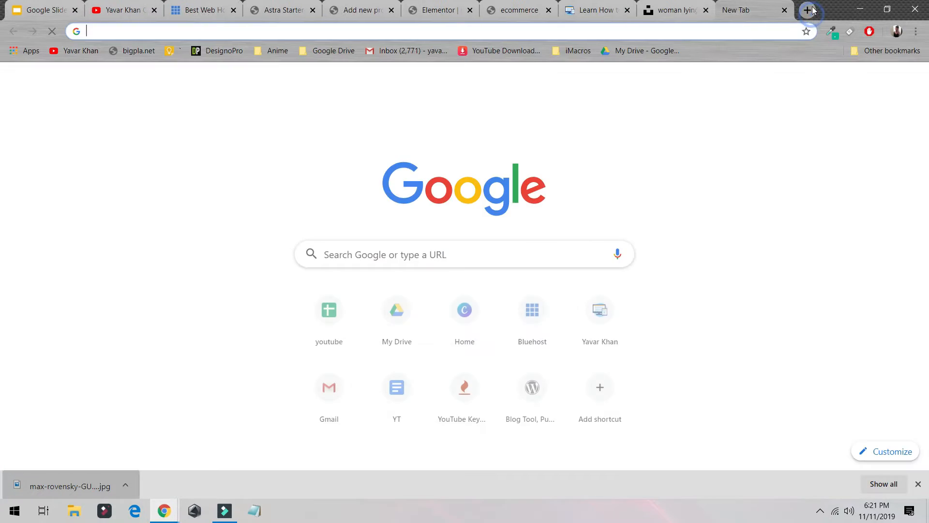
{"action": "type", "text": "bra image"}
{"action": "key", "text": "Return"}
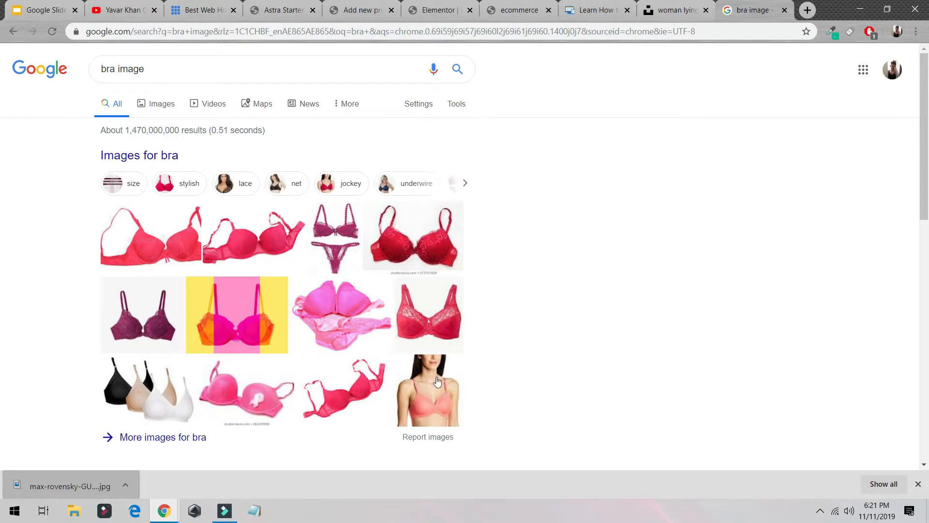
- Save the Lovable Padded Bra image from the results to the Downloads folder
{"action": "left_click", "coordinate": [437, 382]}
{"action": "right_click", "coordinate": [71, 213]}
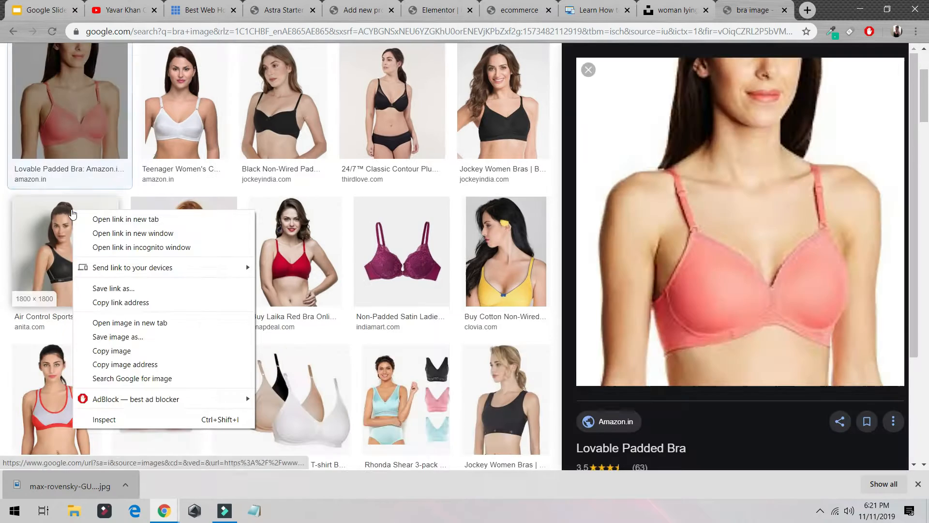
{"action": "right_click", "coordinate": [607, 238]}
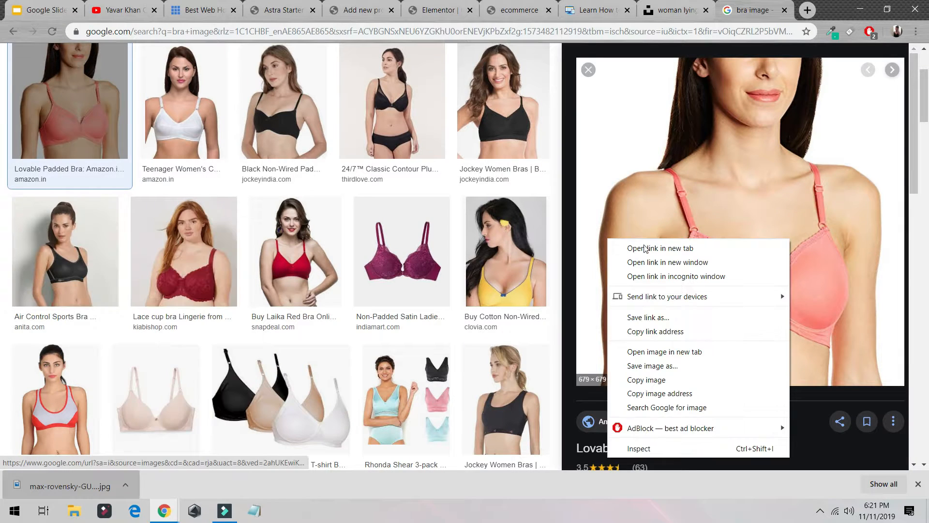
{"action": "left_click", "coordinate": [662, 367]}
{"action": "left_click", "coordinate": [65, 107]}
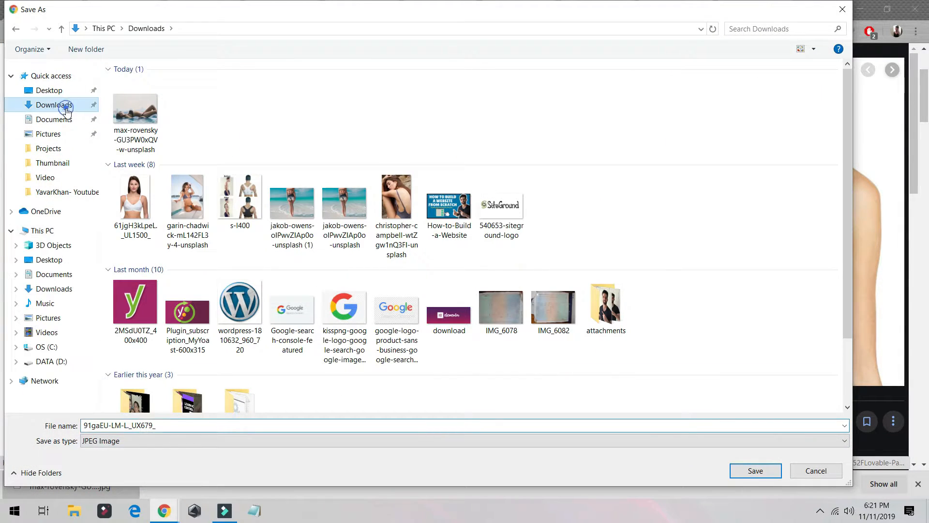
{"action": "left_click", "coordinate": [756, 470]}
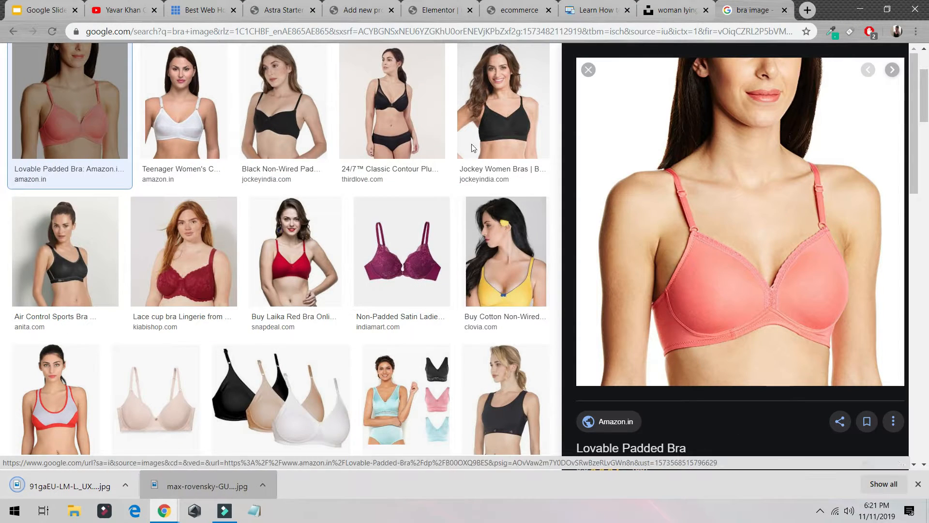
- Name the new product Super Fit Bra
{"action": "left_click", "coordinate": [517, 9]}
{"action": "left_click", "coordinate": [438, 10]}
{"action": "left_click", "coordinate": [380, 6]}
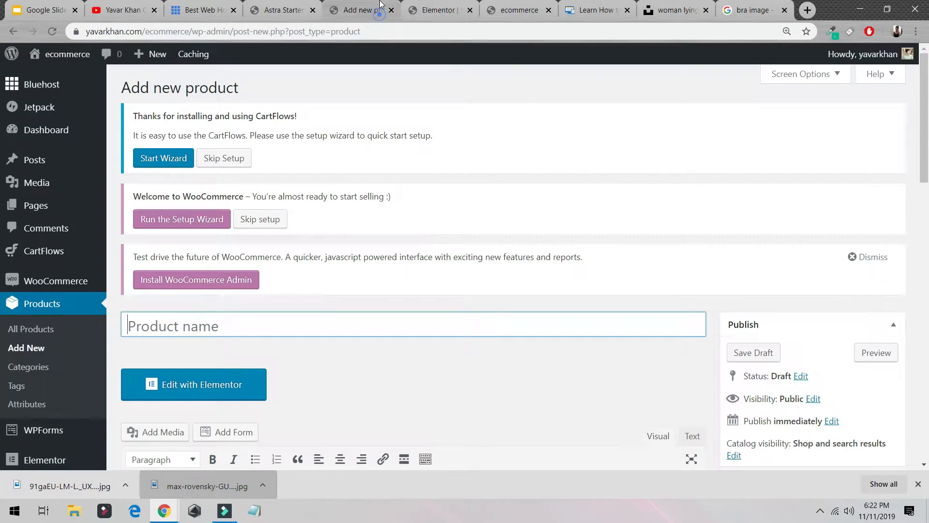
{"action": "type", "text": "Super Fit Bra"}
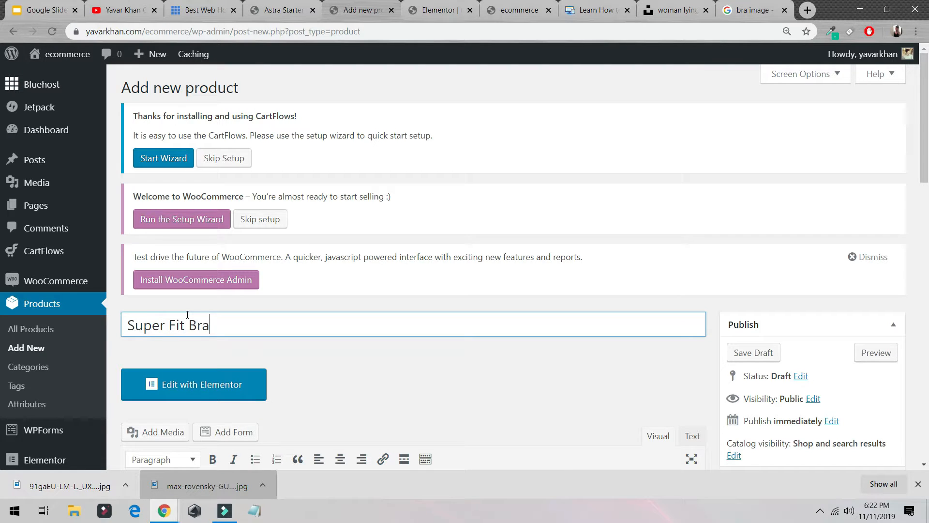
- Enter the product short description "BAL BAL BLAA the best fitting"
{"action": "scroll", "coordinate": [382, 182], "scroll_direction": "down", "scroll_amount": 15}
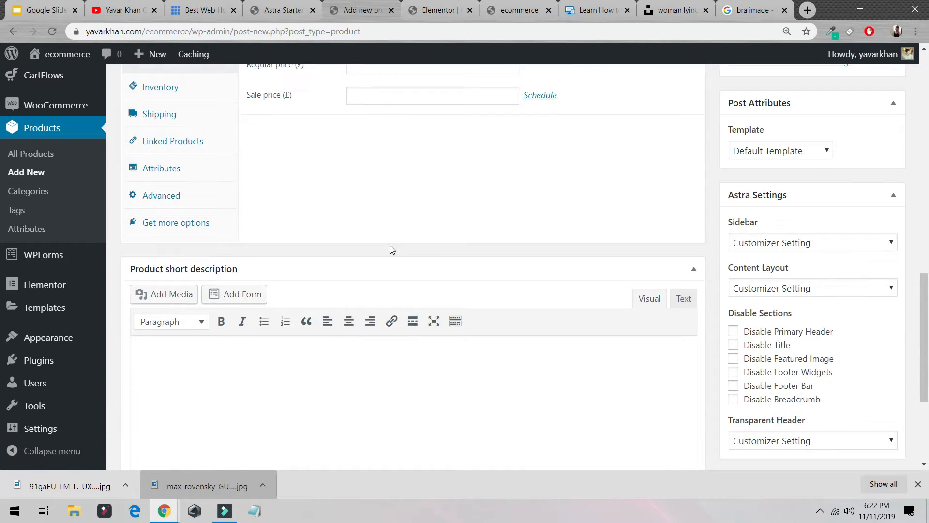
{"action": "scroll", "coordinate": [310, 391], "scroll_direction": "down", "scroll_amount": 3}
{"action": "type", "text": "BAL BAL BLAA the best fitting"}
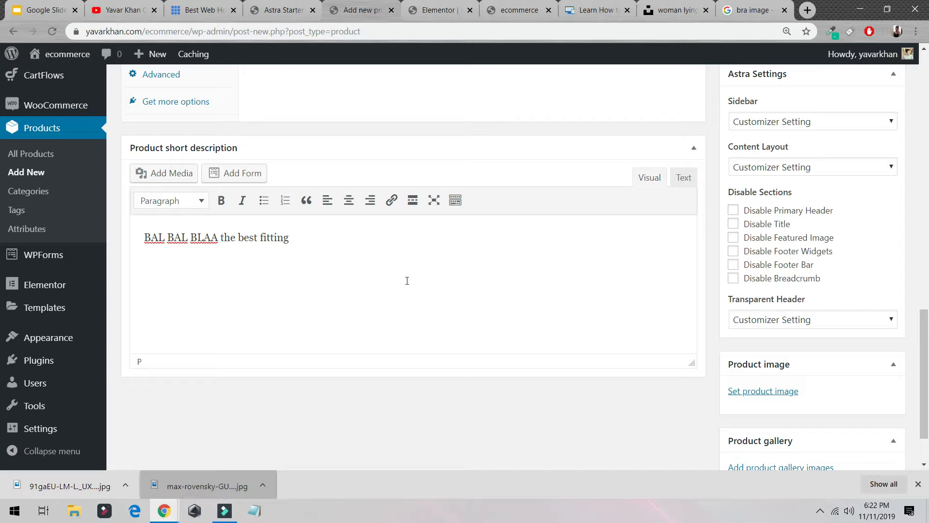
- Upload the downloaded bra image and set it as the product image
{"action": "left_click", "coordinate": [756, 400]}
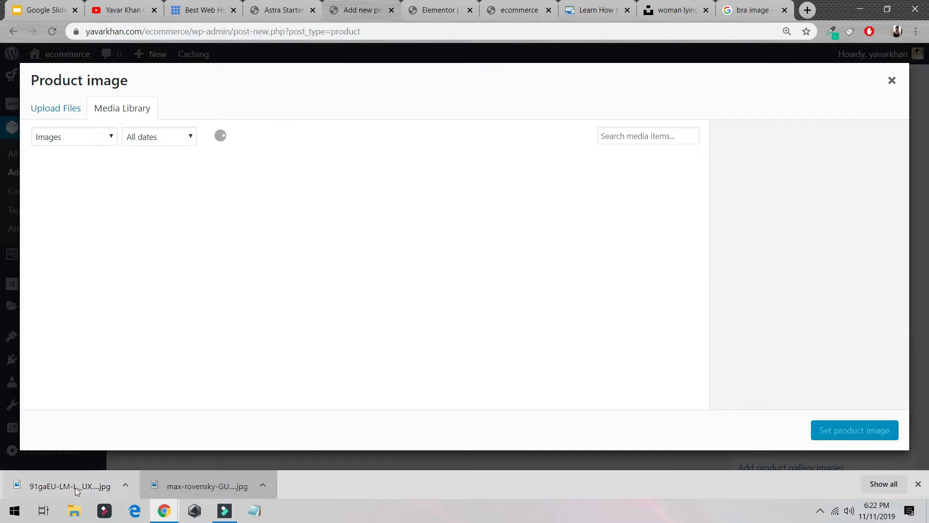
{"action": "left_click_drag", "start_coordinate": [75, 487], "coordinate": [177, 288]}
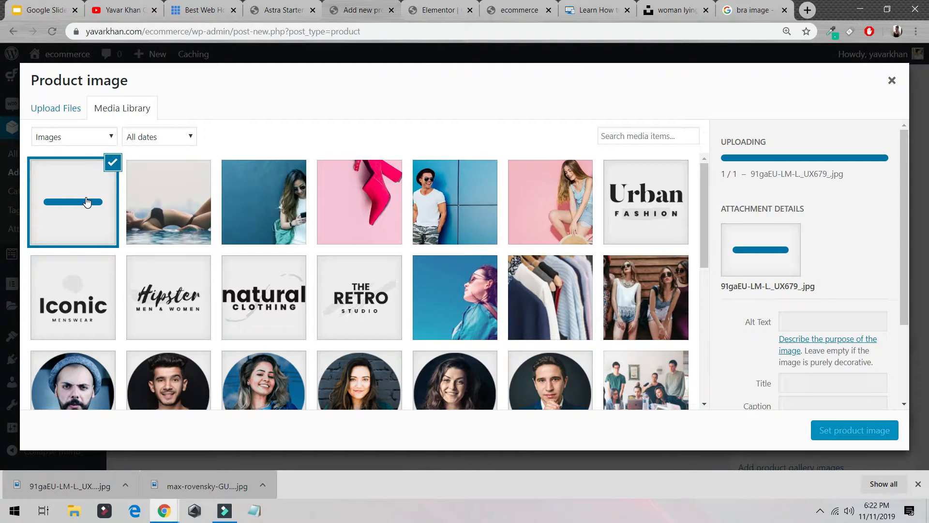
{"action": "left_click", "coordinate": [878, 430]}
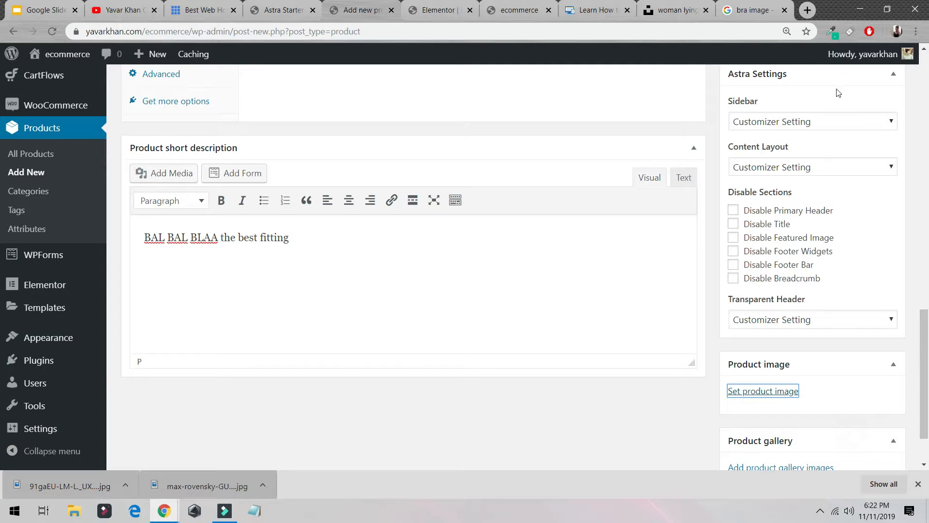
- Search Google for "bra amazon" and open a sponsored bra product listing
{"action": "left_click", "coordinate": [808, 9]}
{"action": "type", "text": "bra amazon"}
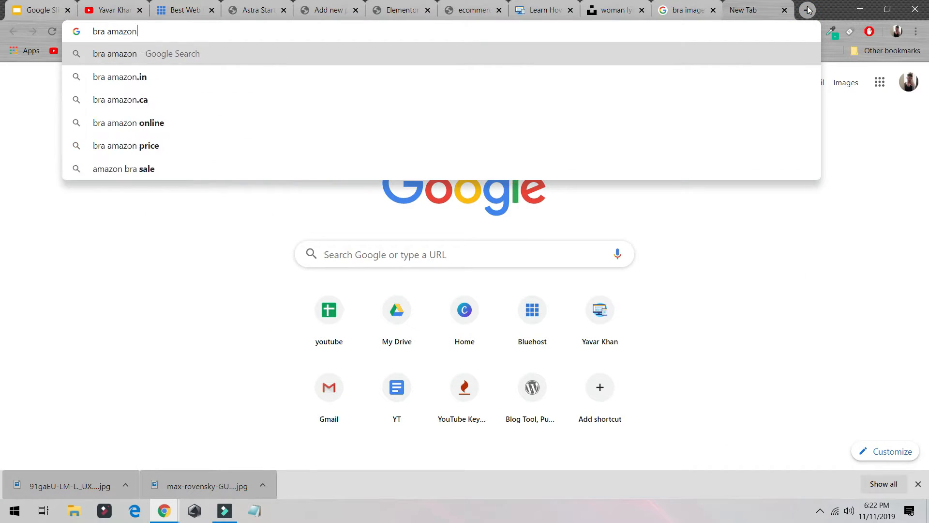
{"action": "key", "text": "Return"}
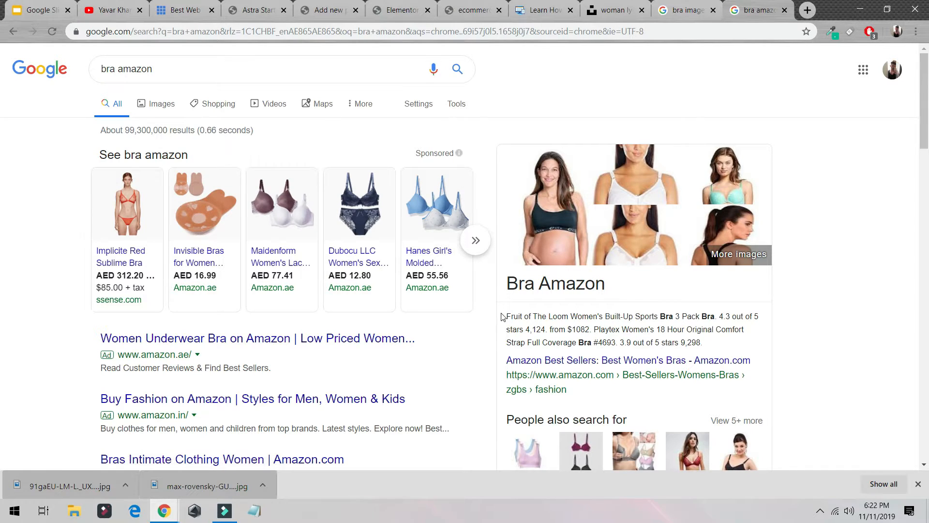
{"action": "scroll", "coordinate": [367, 318], "scroll_direction": "down", "scroll_amount": 5}
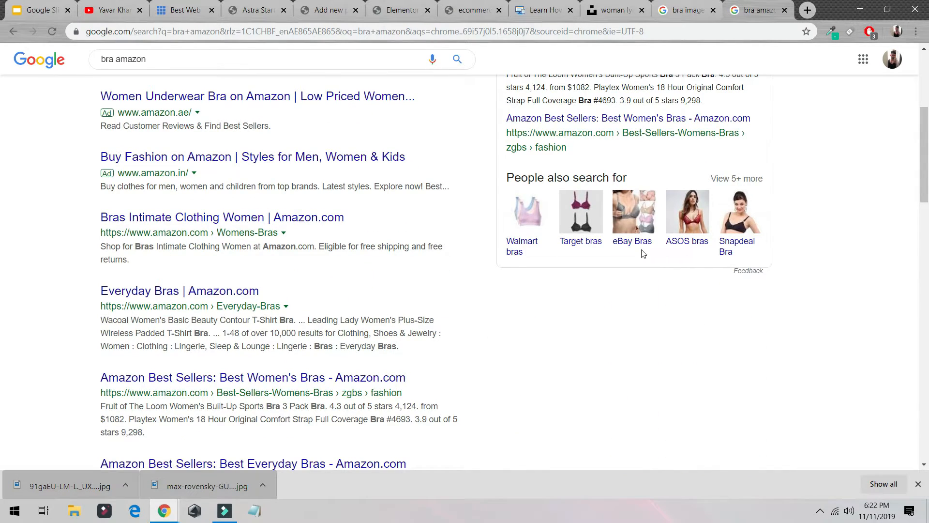
{"action": "scroll", "coordinate": [641, 263], "scroll_direction": "up", "scroll_amount": 5}
{"action": "left_click", "coordinate": [119, 256]}
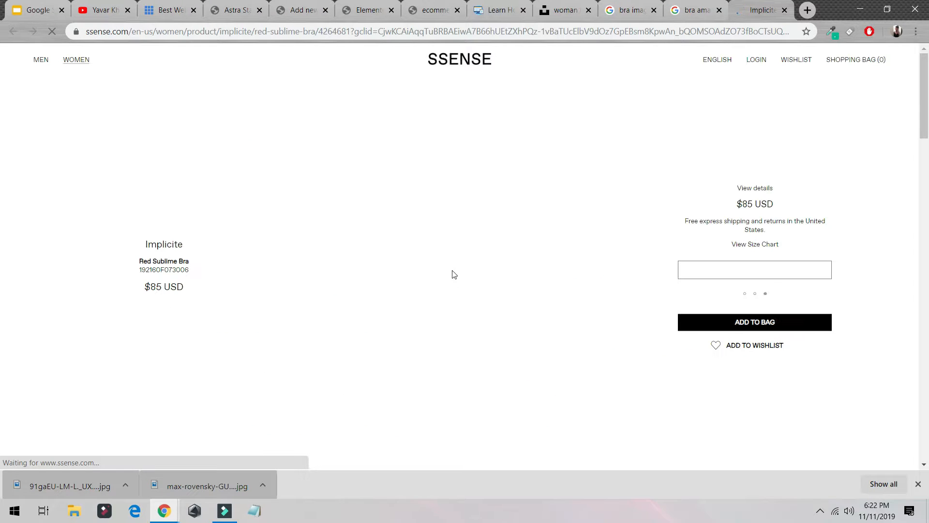
{"action": "left_click_drag", "start_coordinate": [95, 249], "coordinate": [218, 269]}
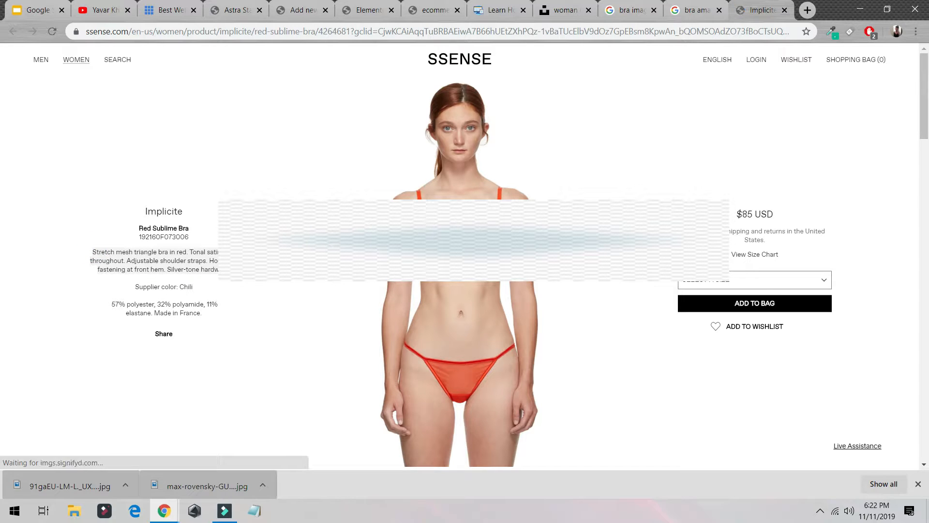
- Set the product's regular price to 100 and sale price to 50
{"action": "left_click", "coordinate": [483, 6]}
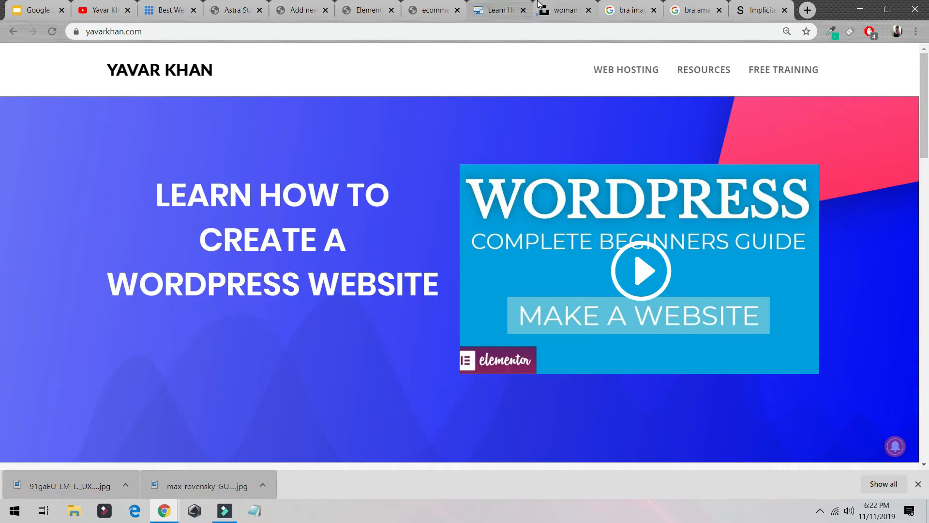
{"action": "left_click", "coordinate": [561, 9]}
{"action": "left_click", "coordinate": [428, 6]}
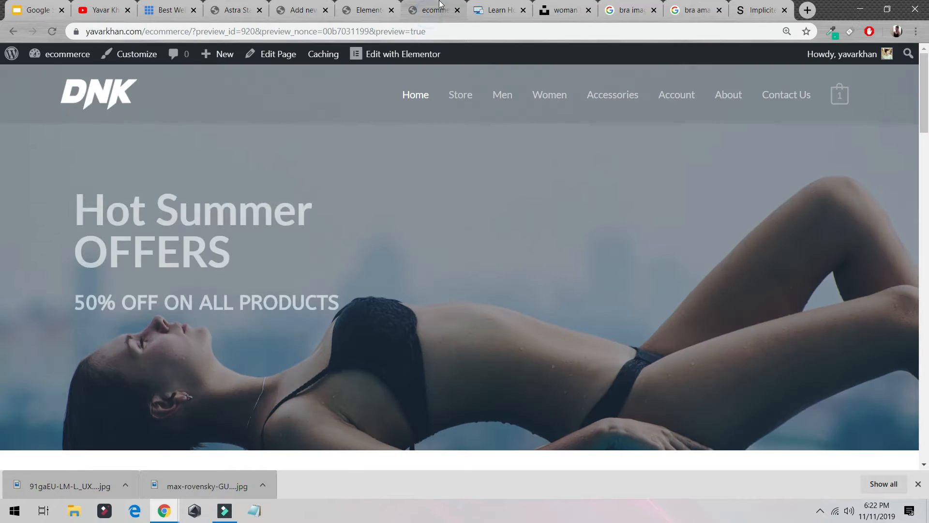
{"action": "left_click", "coordinate": [393, 5]}
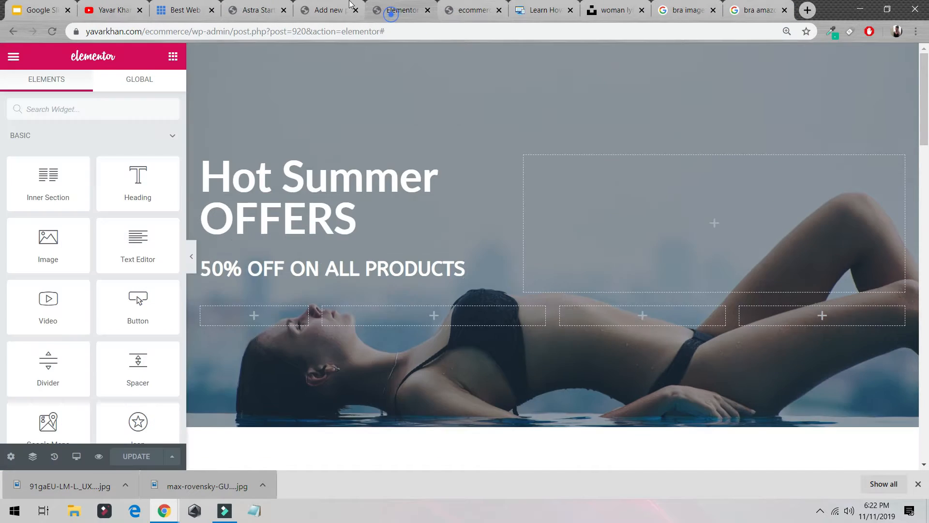
{"action": "left_click", "coordinate": [310, 4]}
{"action": "left_click_drag", "start_coordinate": [330, 244], "coordinate": [156, 227]}
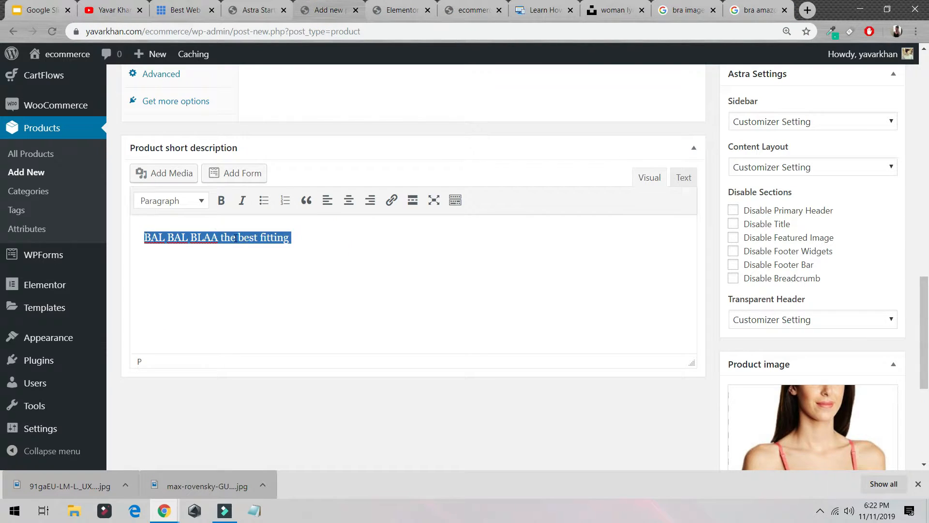
{"action": "scroll", "coordinate": [235, 237], "scroll_direction": "up", "scroll_amount": 5}
{"action": "left_click", "coordinate": [378, 186]}
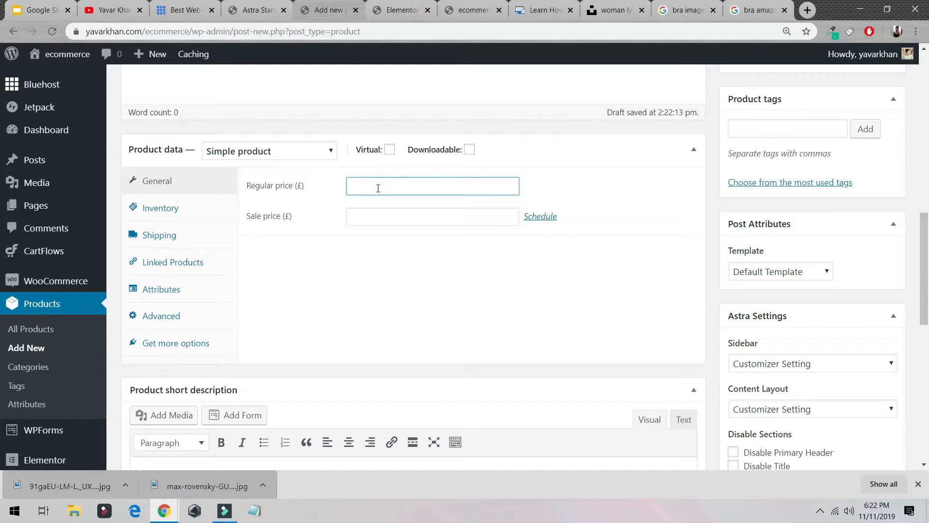
{"action": "key", "text": "Tab"}
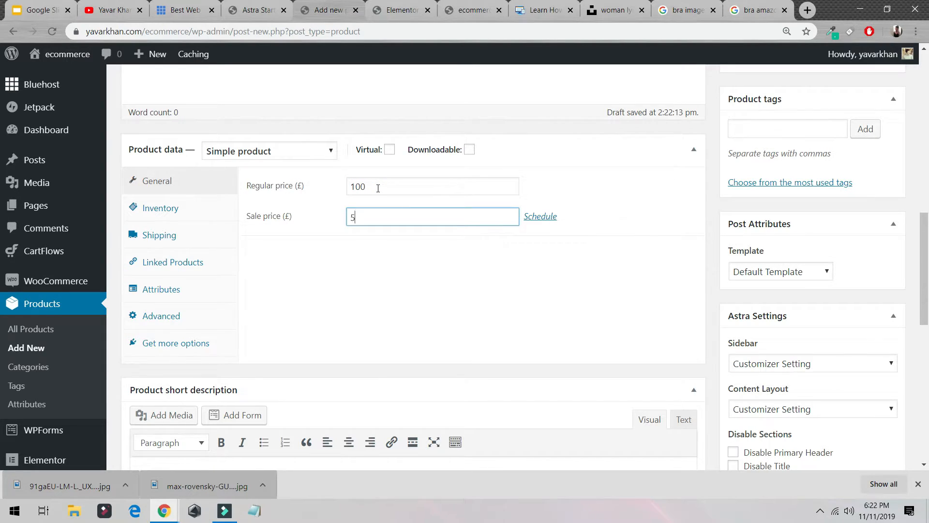
{"action": "type", "text": "50"}
- Publish the Super Fit Bra product and update it once more
{"action": "scroll", "coordinate": [378, 189], "scroll_direction": "up", "scroll_amount": 8}
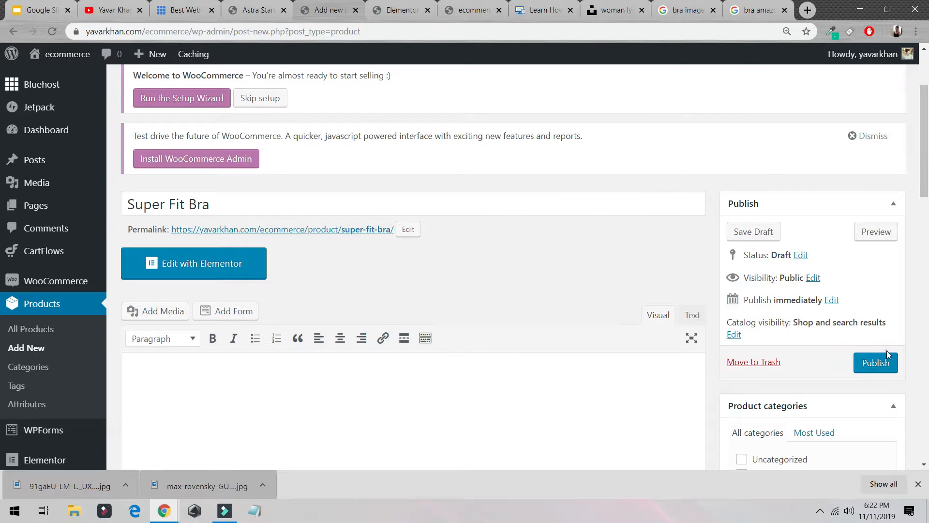
{"action": "left_click", "coordinate": [877, 363]}
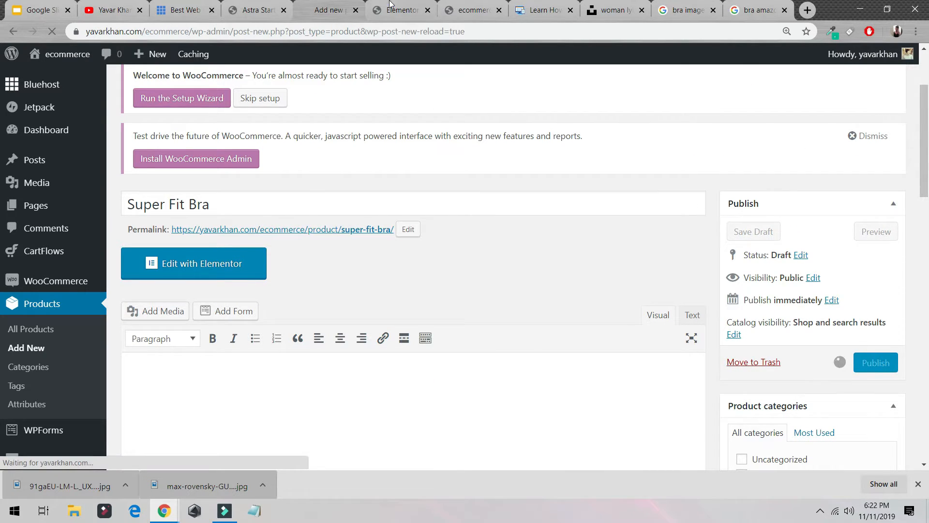
{"action": "left_click", "coordinate": [387, 7]}
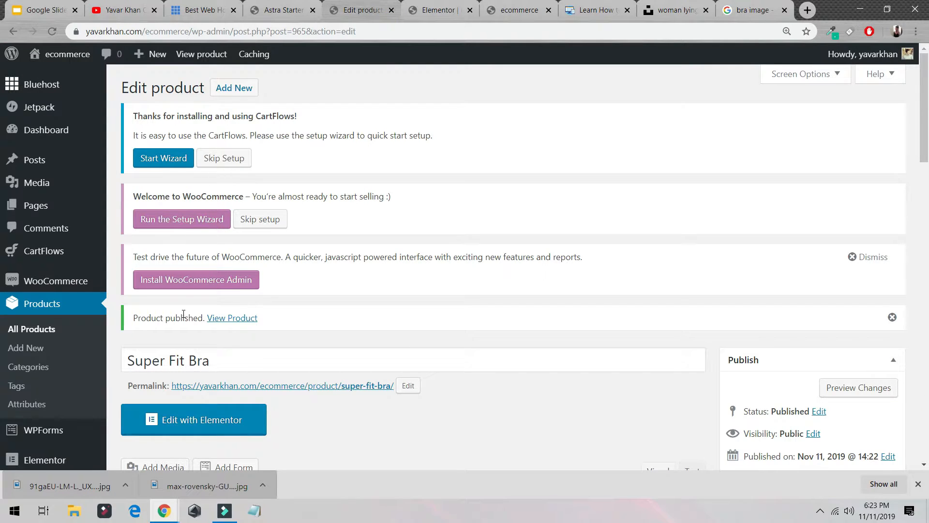
{"action": "scroll", "coordinate": [531, 296], "scroll_direction": "down", "scroll_amount": 10}
{"action": "scroll", "coordinate": [833, 265], "scroll_direction": "up", "scroll_amount": 5}
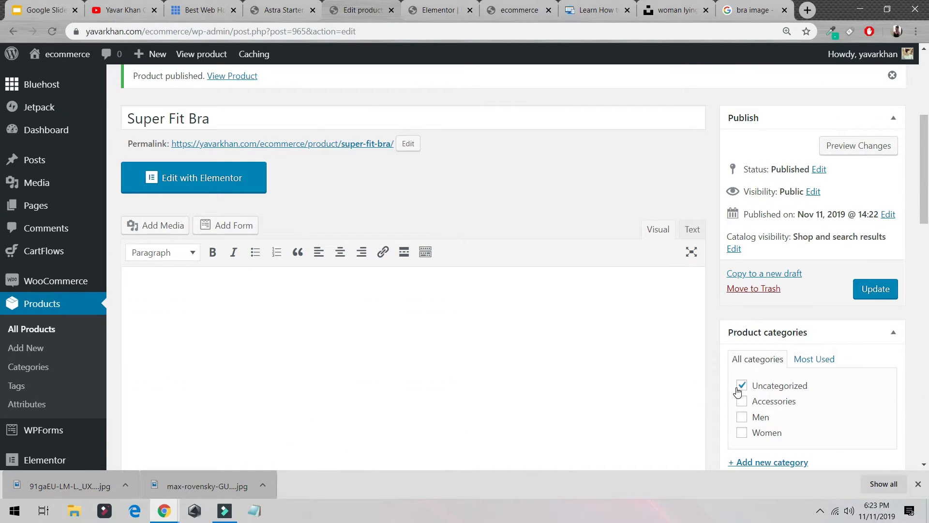
{"action": "left_click", "coordinate": [855, 293]}
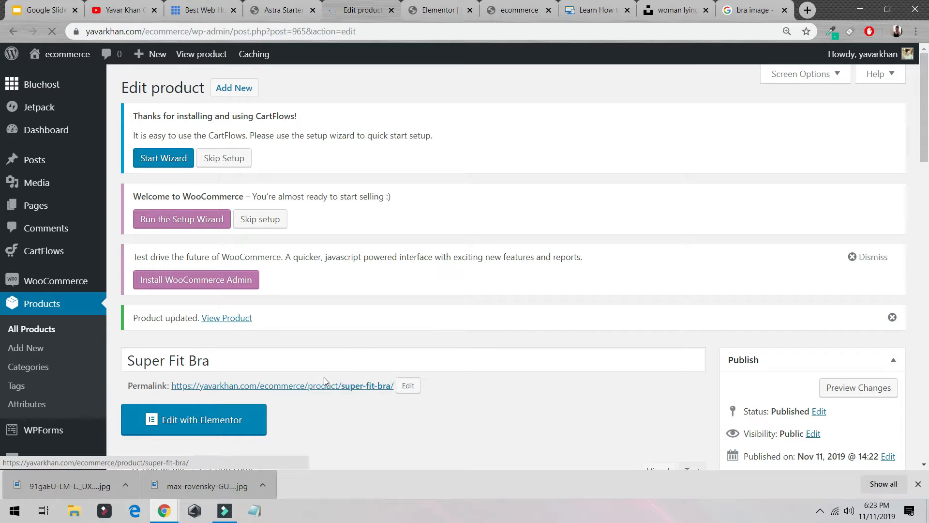
- Open the Super Fit Bra product page in a new tab and examine its prices and description
{"action": "middle_click", "coordinate": [324, 385]}
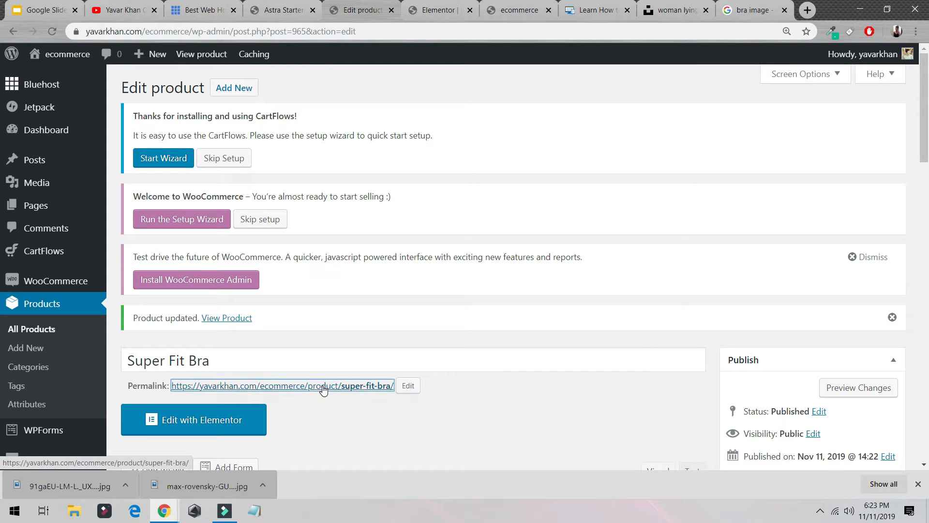
{"action": "left_click", "coordinate": [402, 10]}
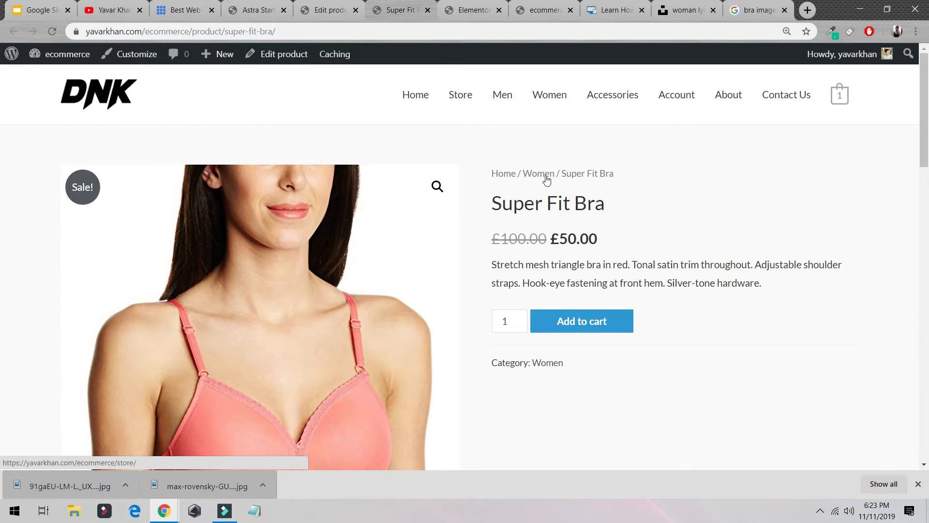
{"action": "scroll", "coordinate": [218, 280], "scroll_direction": "down", "scroll_amount": 10}
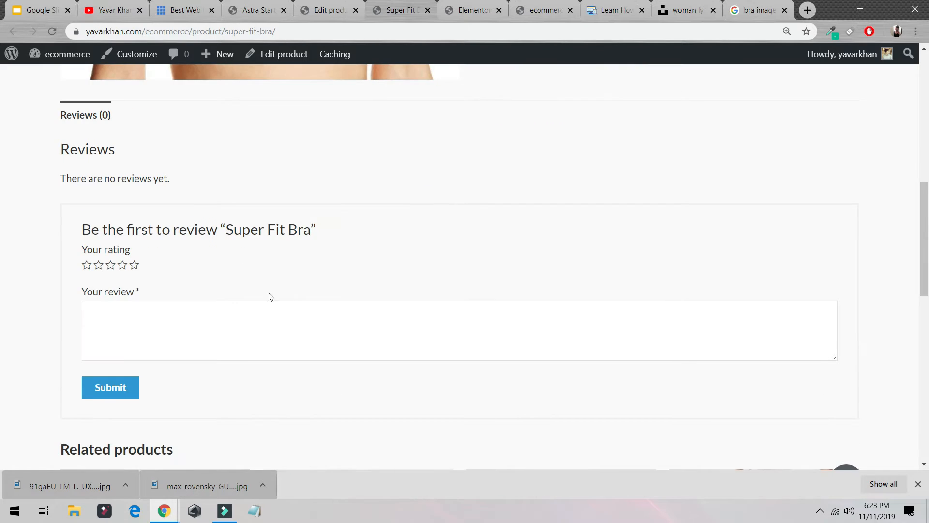
{"action": "scroll", "coordinate": [177, 241], "scroll_direction": "up", "scroll_amount": 10}
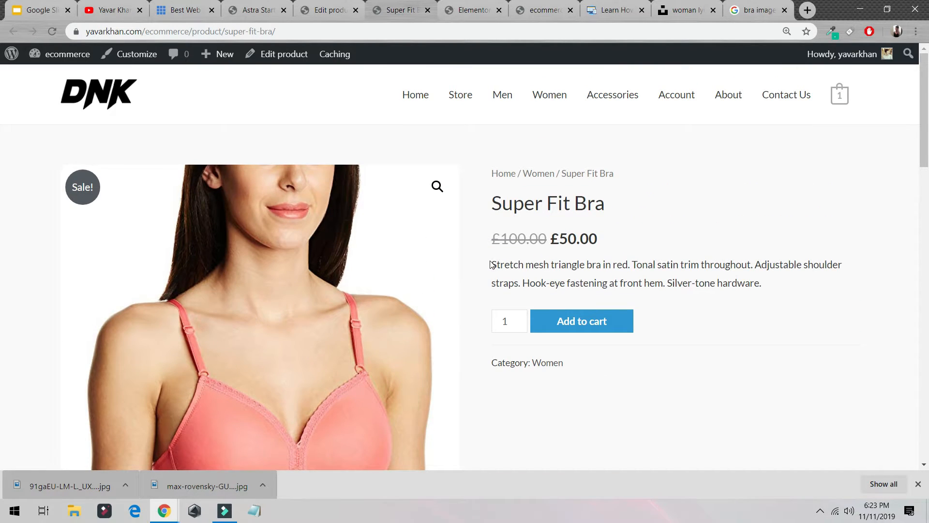
{"action": "left_click_drag", "start_coordinate": [492, 264], "coordinate": [619, 324]}
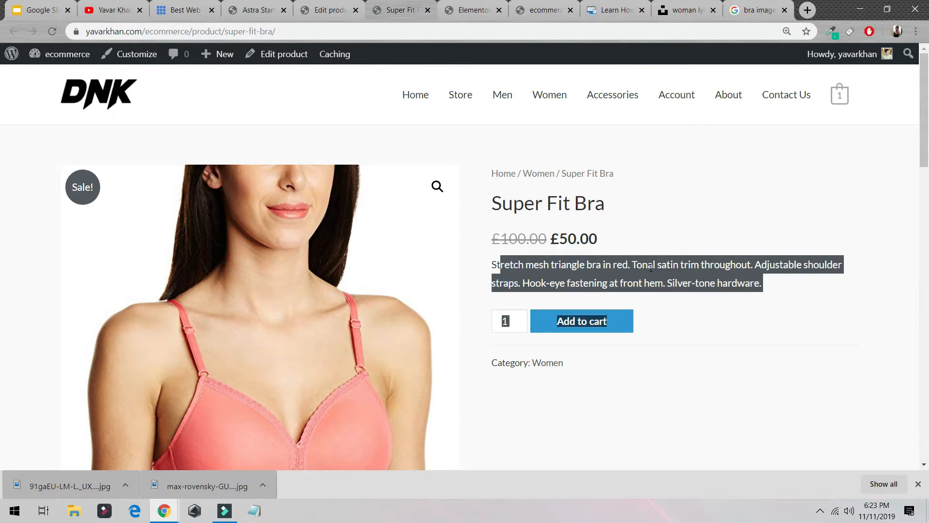
{"action": "left_click", "coordinate": [730, 322]}
{"action": "left_click_drag", "start_coordinate": [552, 242], "coordinate": [560, 242]}
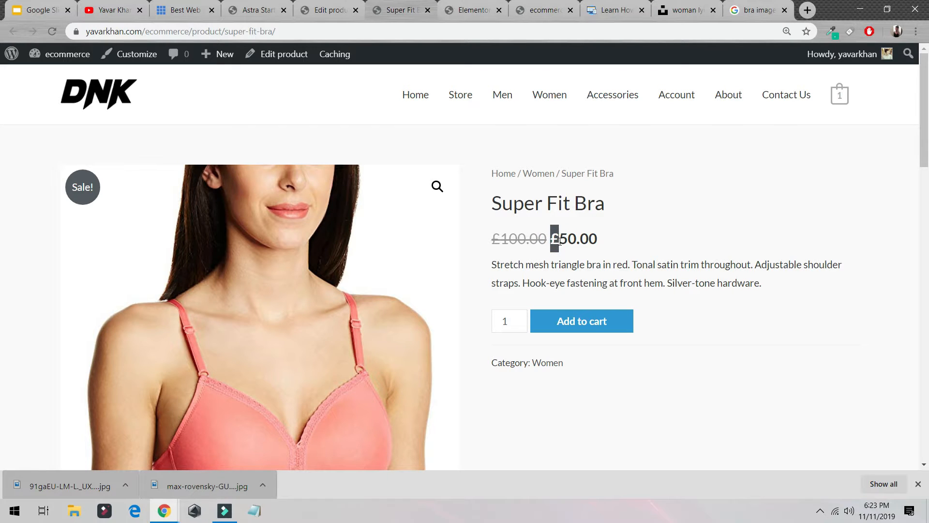
{"action": "left_click", "coordinate": [349, 5]}
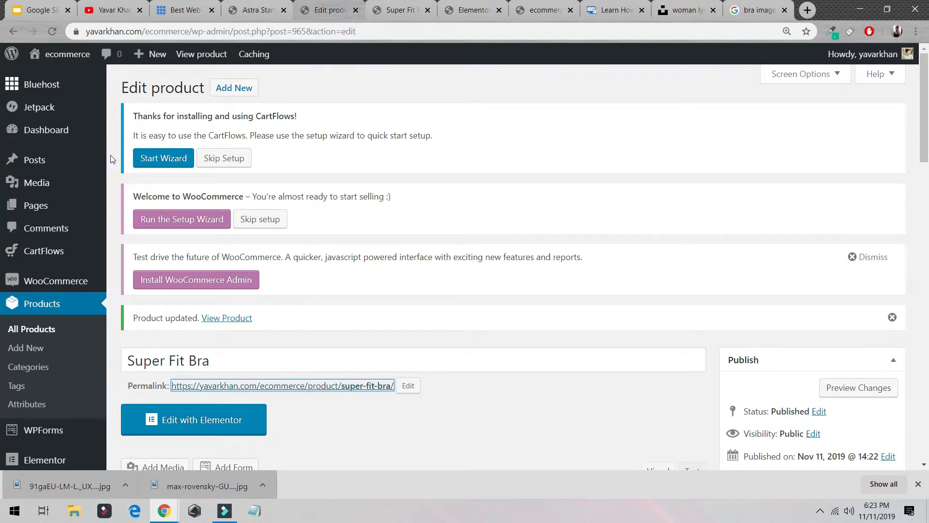
- Set the WooCommerce store currency to United States (US) dollar ($) in the general settings and save the changes
{"action": "left_click", "coordinate": [67, 287]}
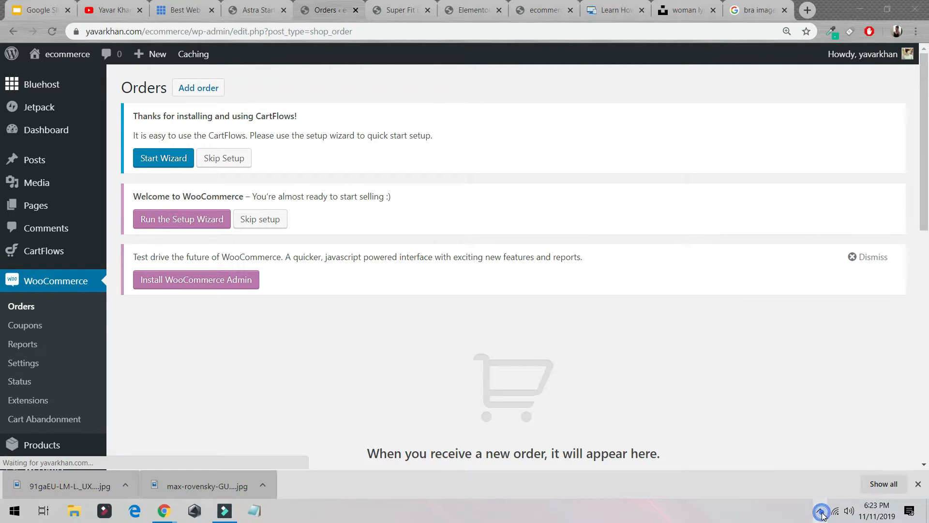
{"action": "scroll", "coordinate": [138, 240], "scroll_direction": "down", "scroll_amount": 4}
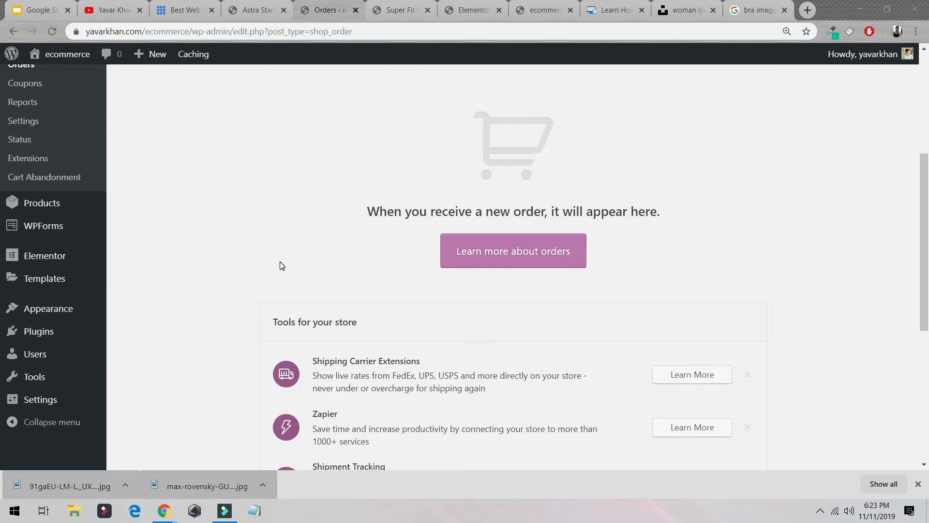
{"action": "scroll", "coordinate": [71, 251], "scroll_direction": "up", "scroll_amount": 2}
{"action": "left_click", "coordinate": [10, 243]}
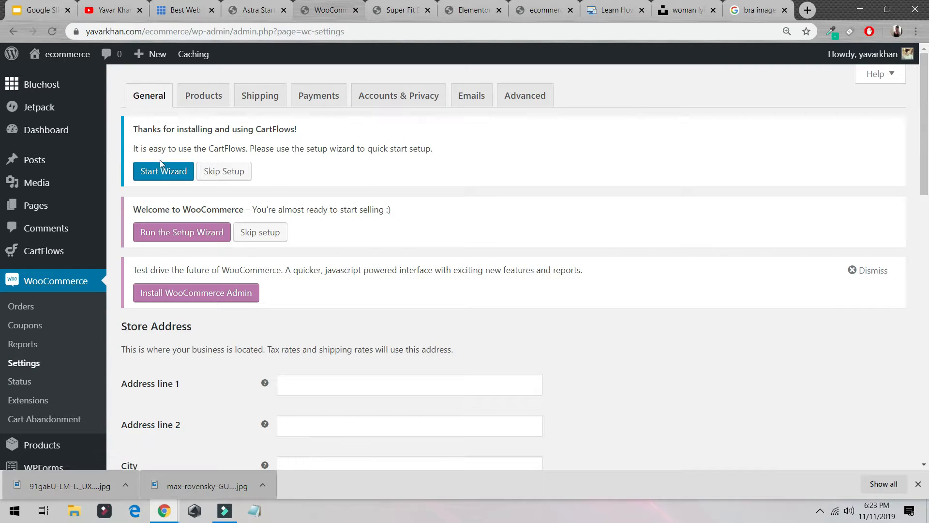
{"action": "scroll", "coordinate": [284, 255], "scroll_direction": "down", "scroll_amount": 8}
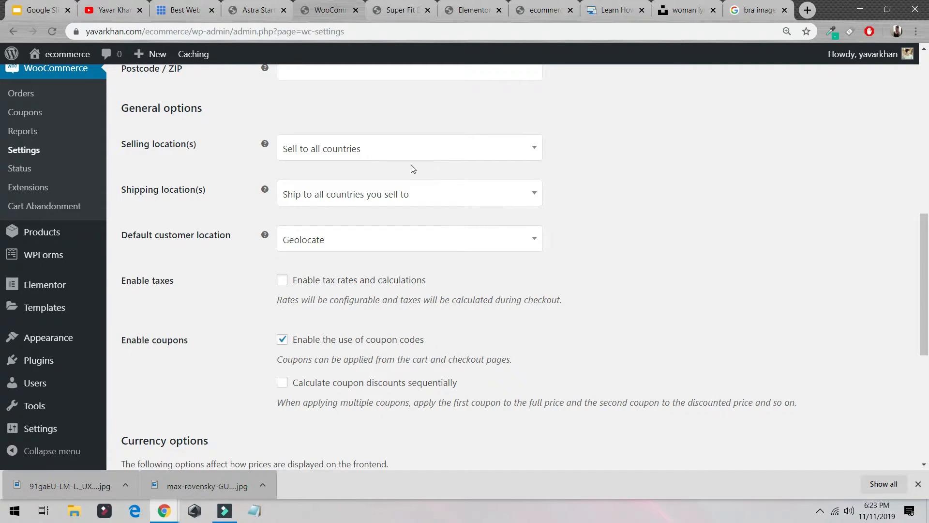
{"action": "scroll", "coordinate": [416, 166], "scroll_direction": "down", "scroll_amount": 5}
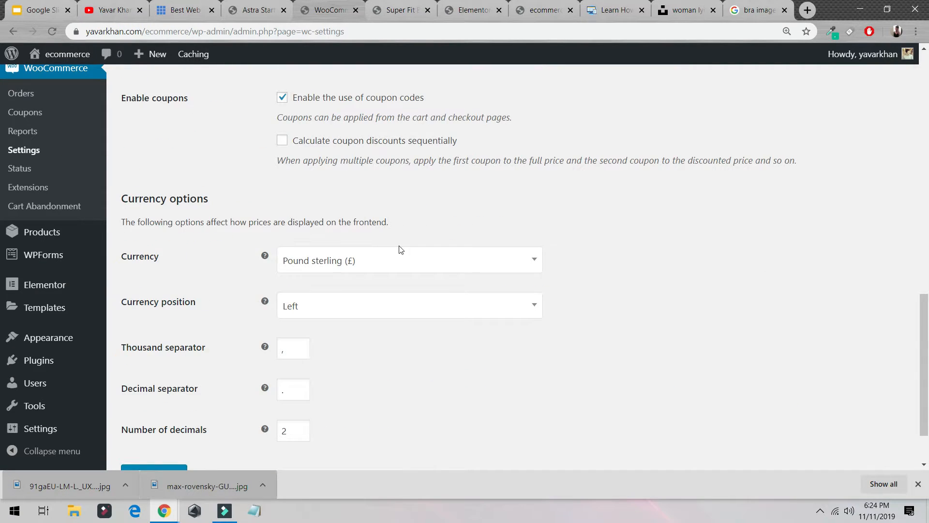
{"action": "left_click", "coordinate": [397, 259]}
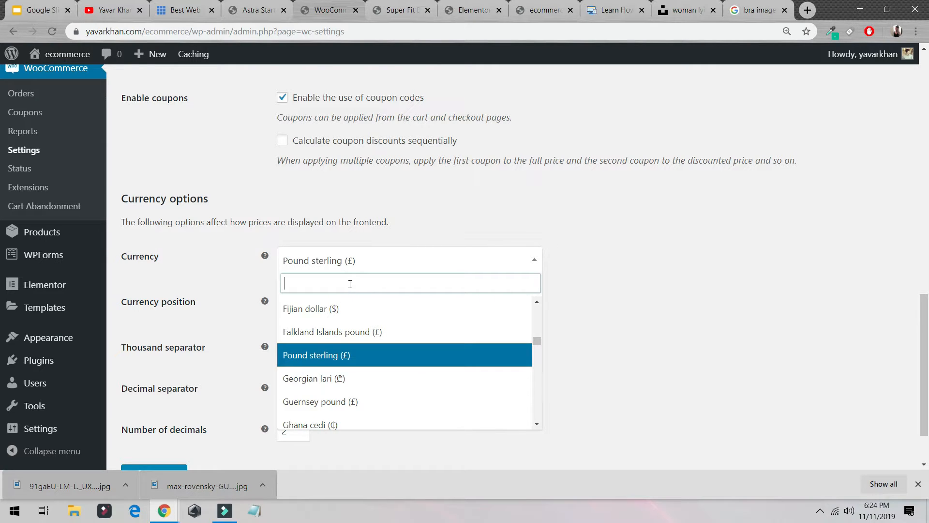
{"action": "type", "text": "dollar"}
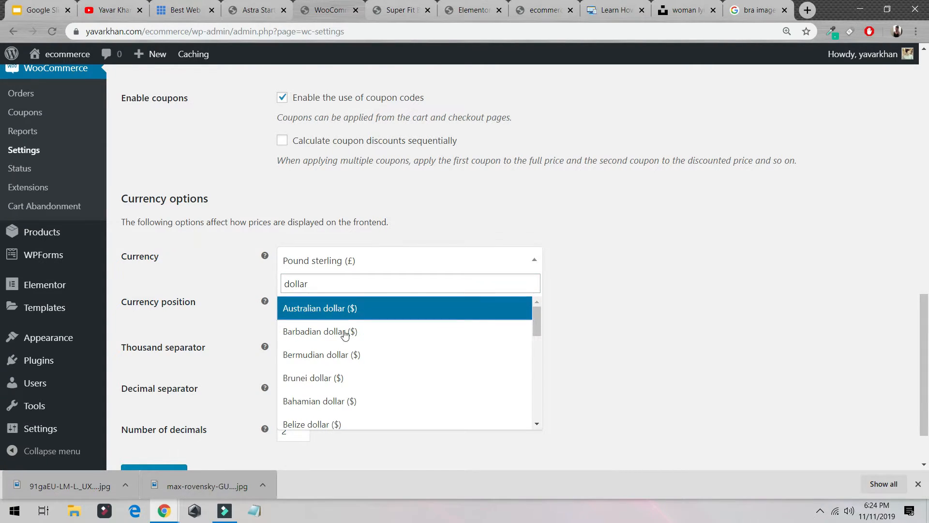
{"action": "scroll", "coordinate": [381, 361], "scroll_direction": "down", "scroll_amount": 5}
{"action": "scroll", "coordinate": [381, 361], "scroll_direction": "down", "scroll_amount": 3}
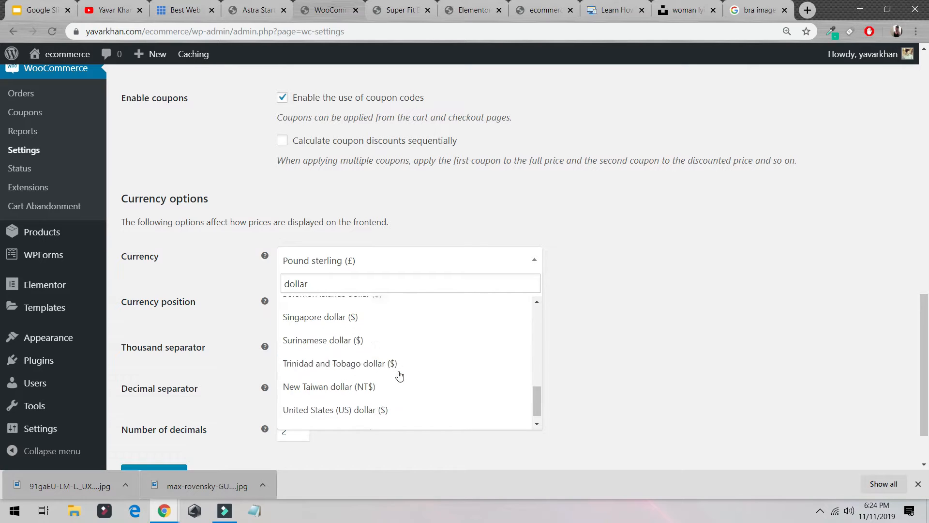
{"action": "left_click", "coordinate": [382, 408]}
{"action": "scroll", "coordinate": [242, 399], "scroll_direction": "down", "scroll_amount": 2}
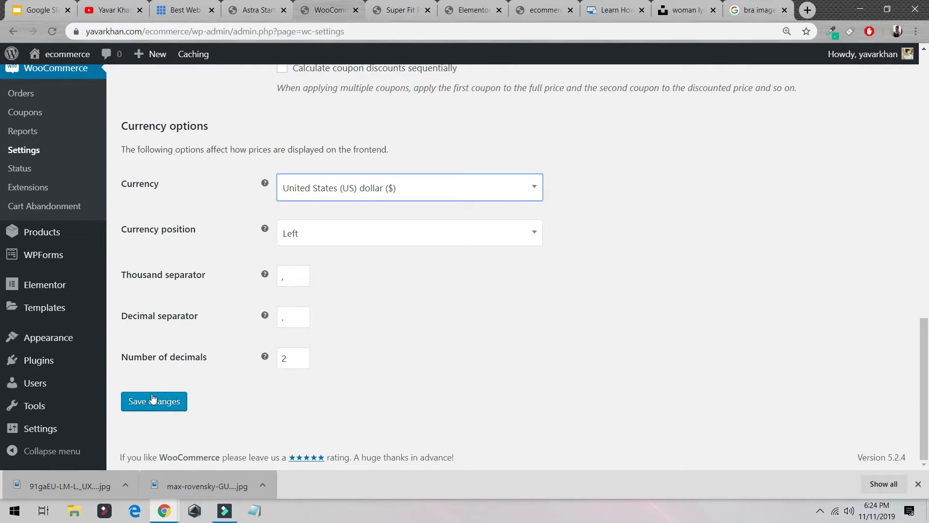
{"action": "left_click", "coordinate": [154, 401]}
- Reload the Super Fit Bra product page and check how the price is displayed
{"action": "left_click", "coordinate": [398, 9]}
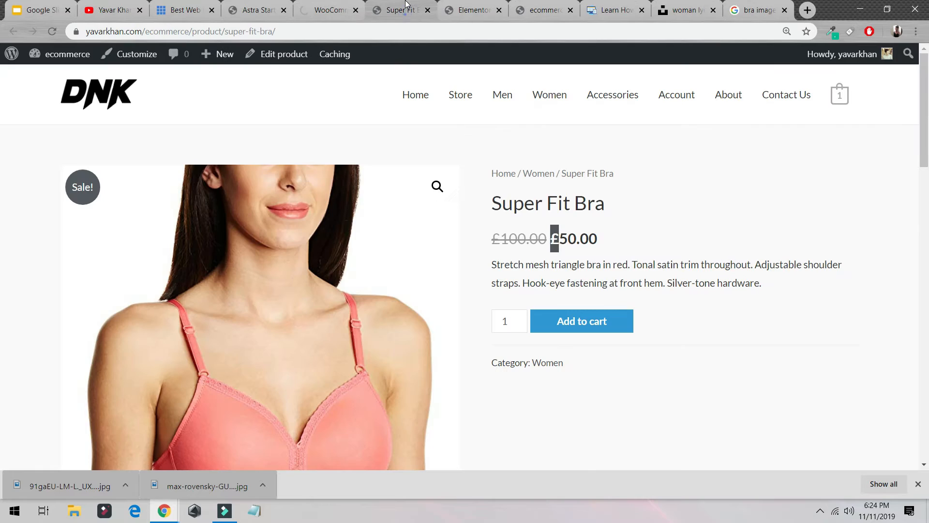
{"action": "left_click", "coordinate": [53, 32]}
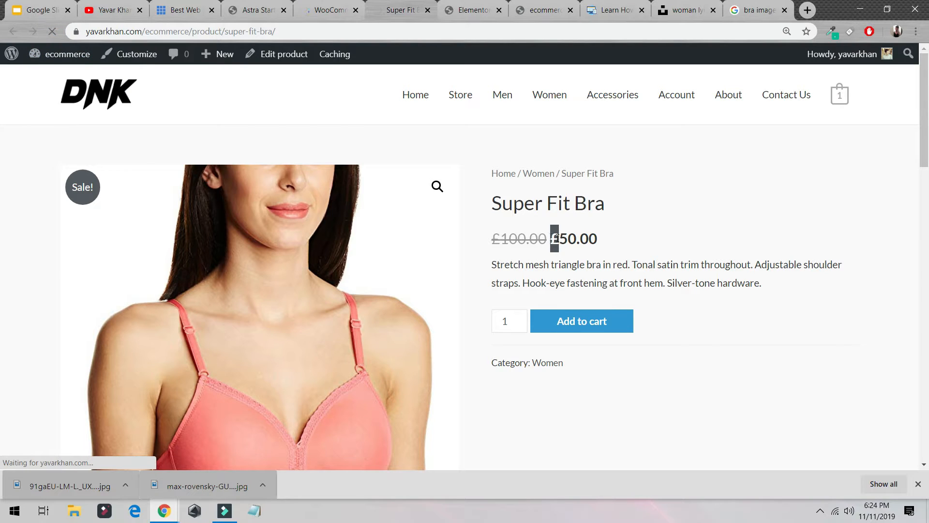
{"action": "left_click_drag", "start_coordinate": [556, 239], "coordinate": [576, 239]}
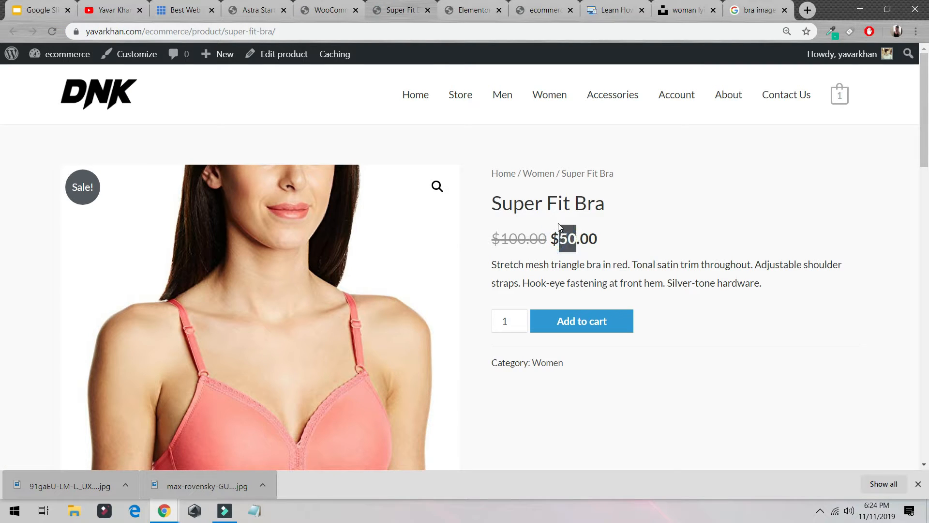
{"action": "left_click", "coordinate": [298, 7]}
{"action": "left_click", "coordinate": [380, 13]}
{"action": "left_click", "coordinate": [555, 238]}
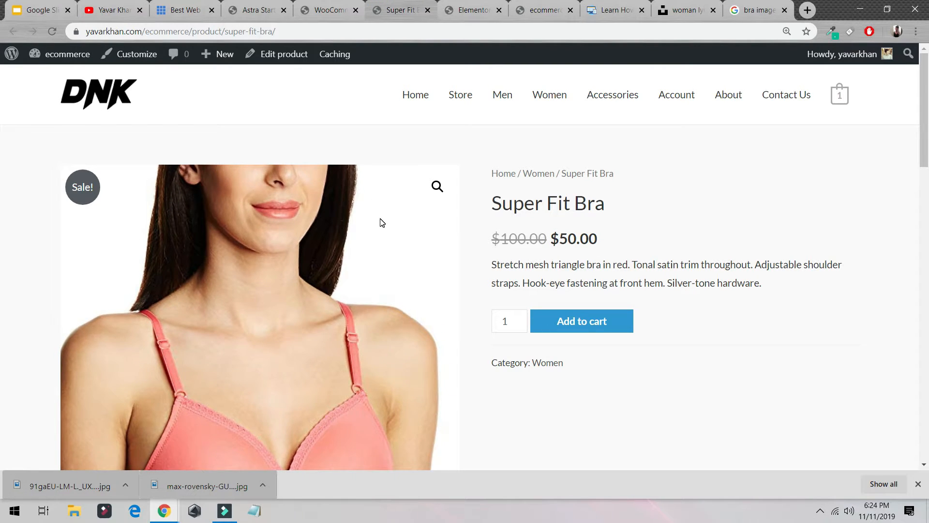
- Search Google for aliexpress and open the AliExpress website
{"action": "left_click", "coordinate": [766, 6]}
{"action": "left_click", "coordinate": [752, 32]}
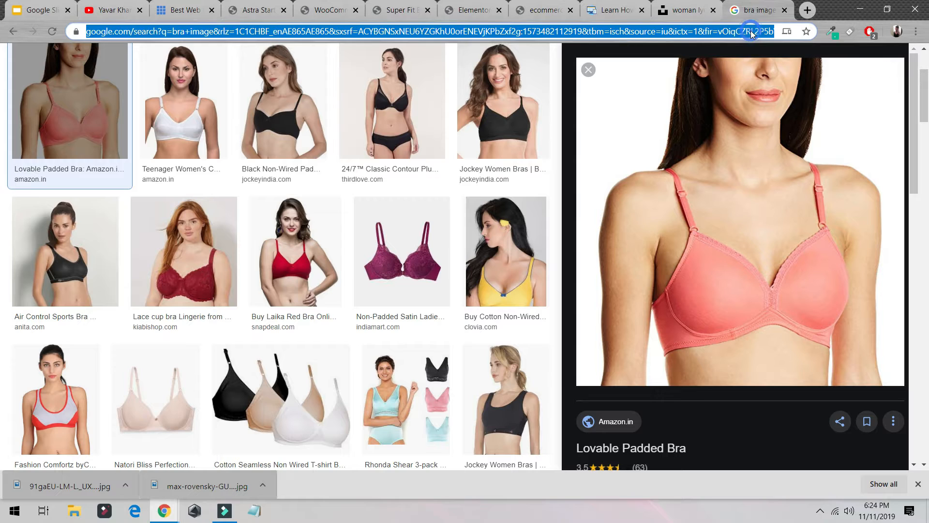
{"action": "type", "text": "aliexpress"}
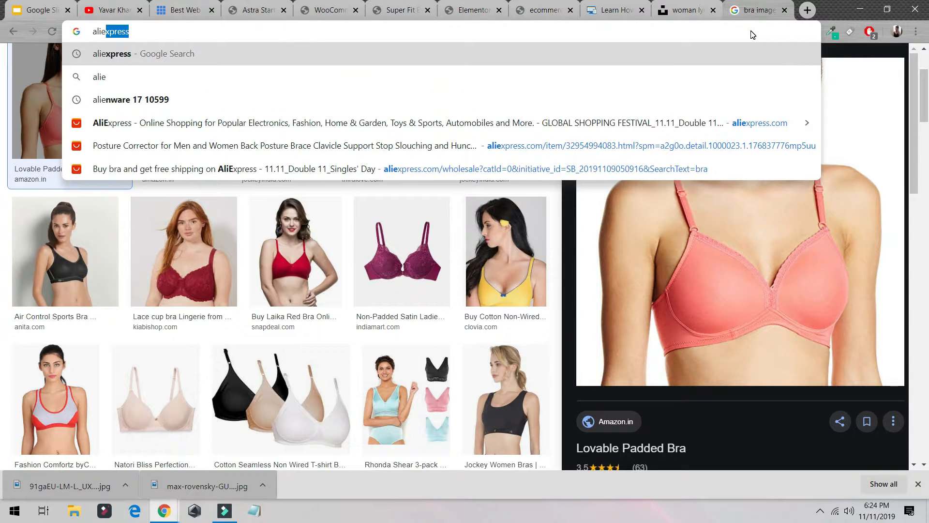
{"action": "key", "text": "Return"}
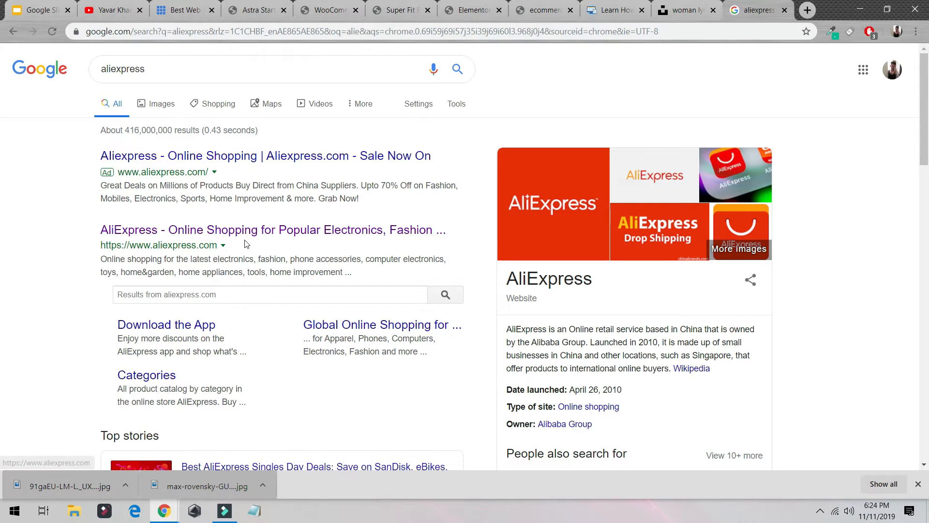
{"action": "left_click", "coordinate": [257, 233]}
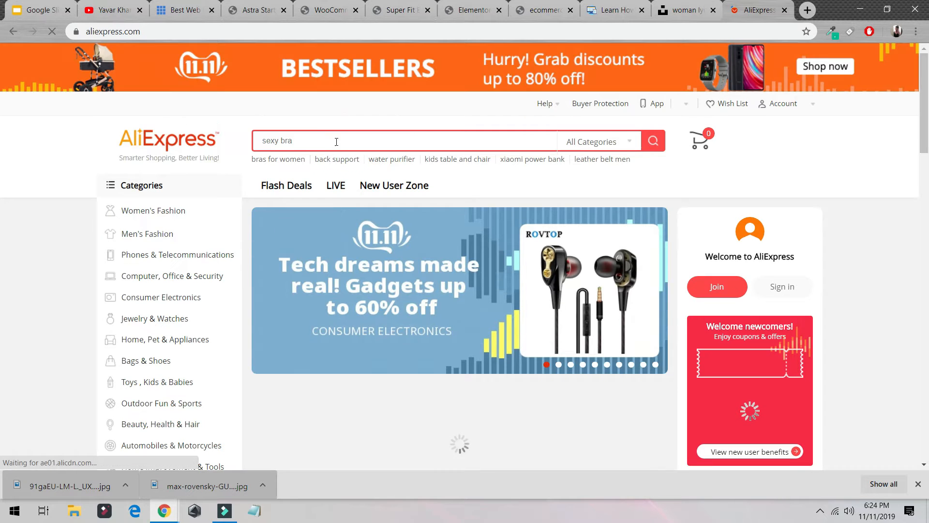
- Search AliExpress for fidget spinner and browse the listed products and prices
{"action": "left_click", "coordinate": [310, 140]}
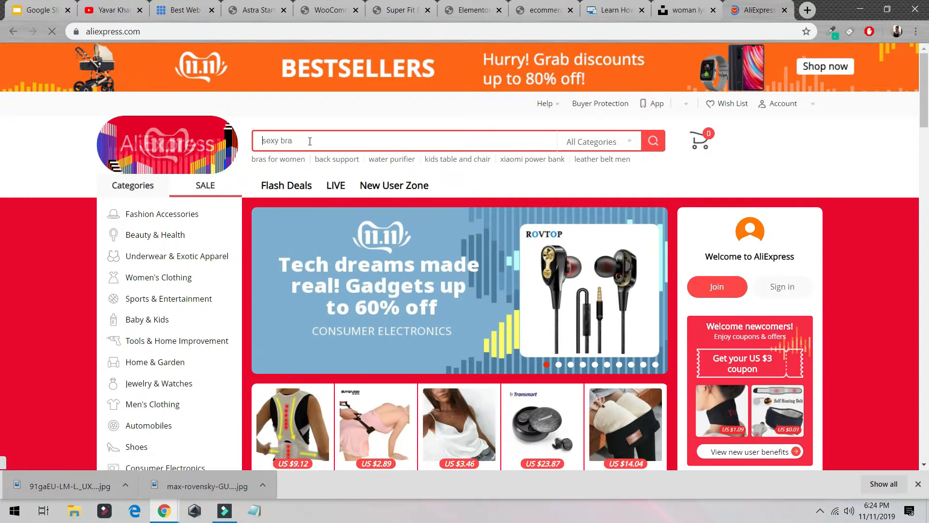
{"action": "type", "text": "fidget"}
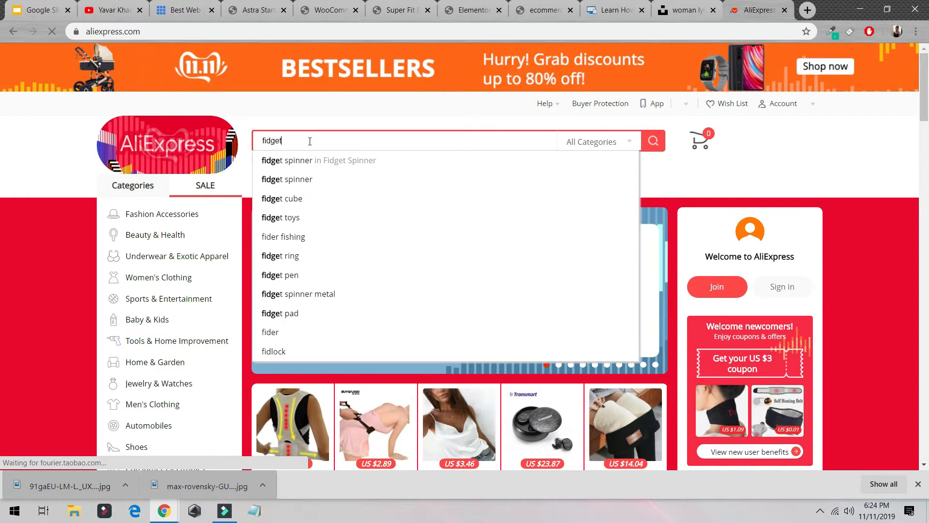
{"action": "type", "text": " spinner"}
{"action": "key", "text": "Return"}
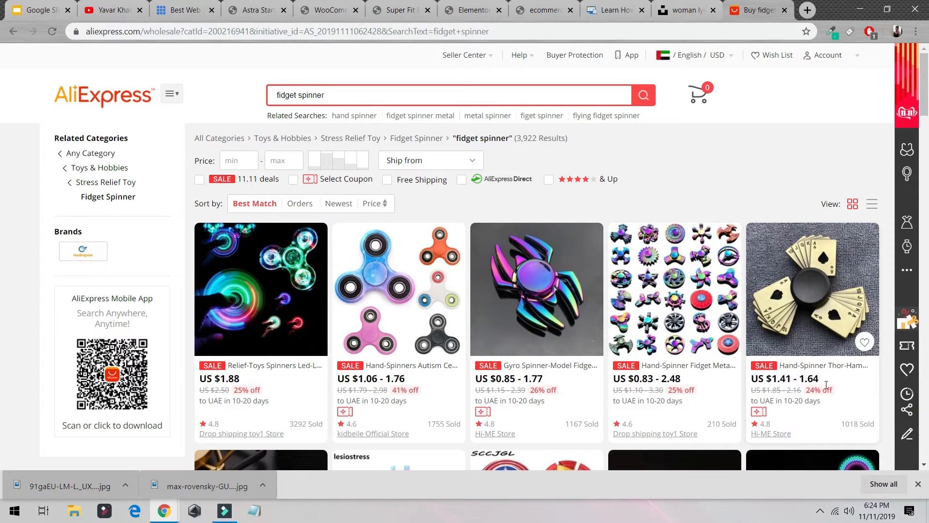
{"action": "left_click_drag", "start_coordinate": [821, 382], "coordinate": [550, 365]}
{"action": "scroll", "coordinate": [578, 317], "scroll_direction": "down", "scroll_amount": 3}
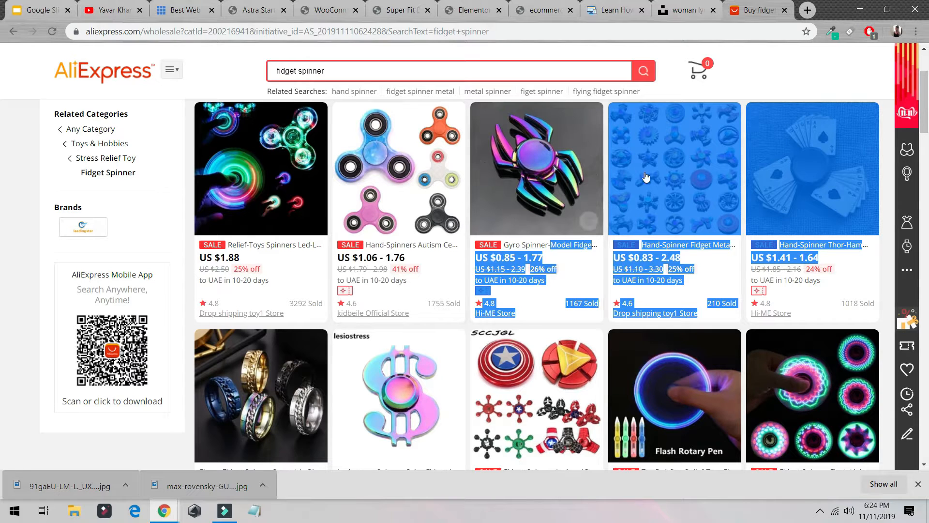
{"action": "left_click", "coordinate": [31, 268]}
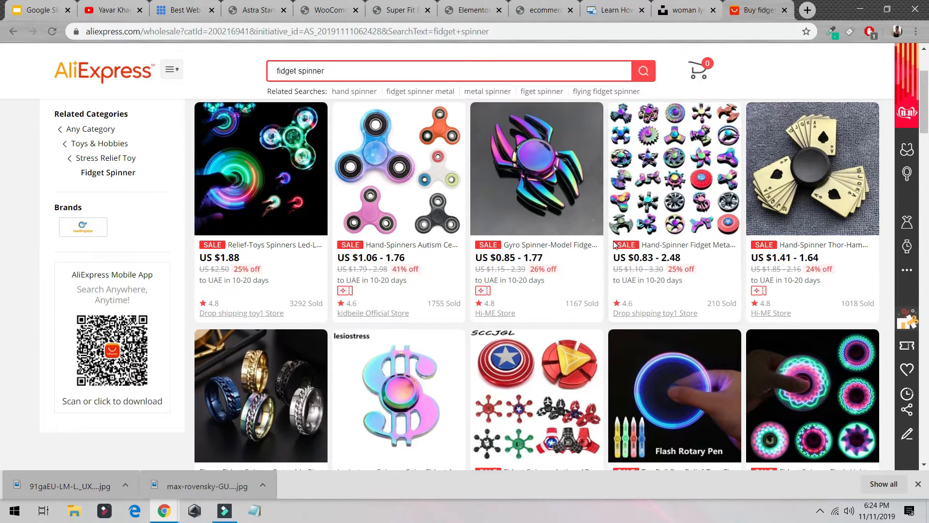
{"action": "scroll", "coordinate": [610, 284], "scroll_direction": "down", "scroll_amount": 5}
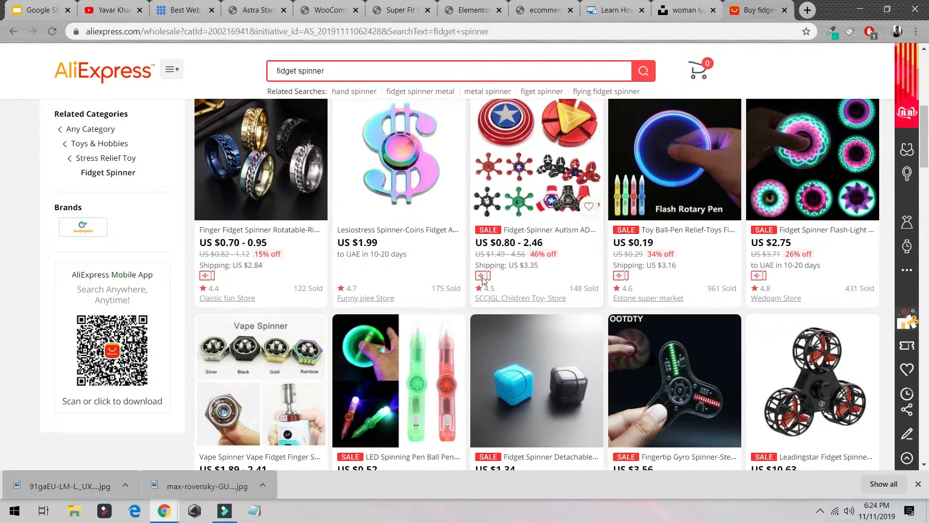
- In a new tab, search Google for dollar and convert 5000 US dollars with the currency converter
{"action": "left_click", "coordinate": [808, 10]}
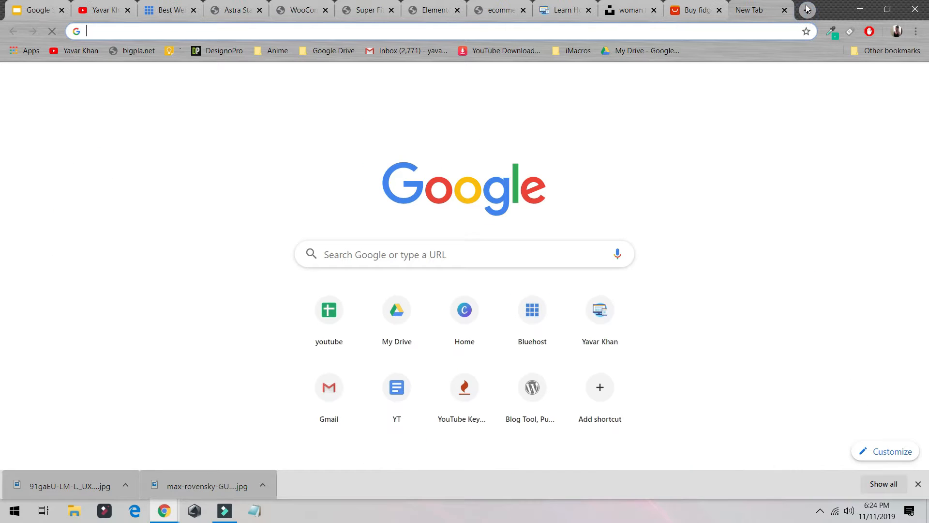
{"action": "type", "text": "dollar"}
{"action": "key", "text": "Return"}
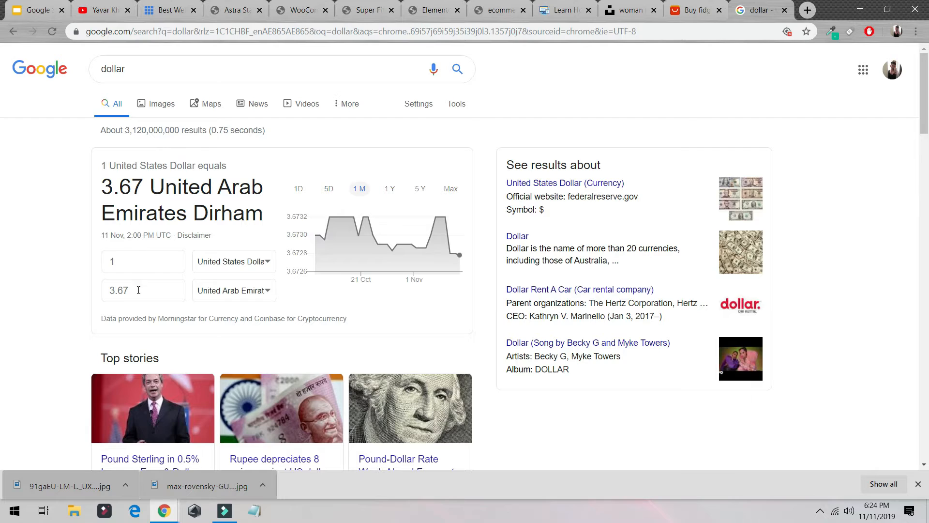
{"action": "left_click_drag", "start_coordinate": [138, 291], "coordinate": [20, 285]}
{"action": "left_click_drag", "start_coordinate": [145, 268], "coordinate": [1, 225]}
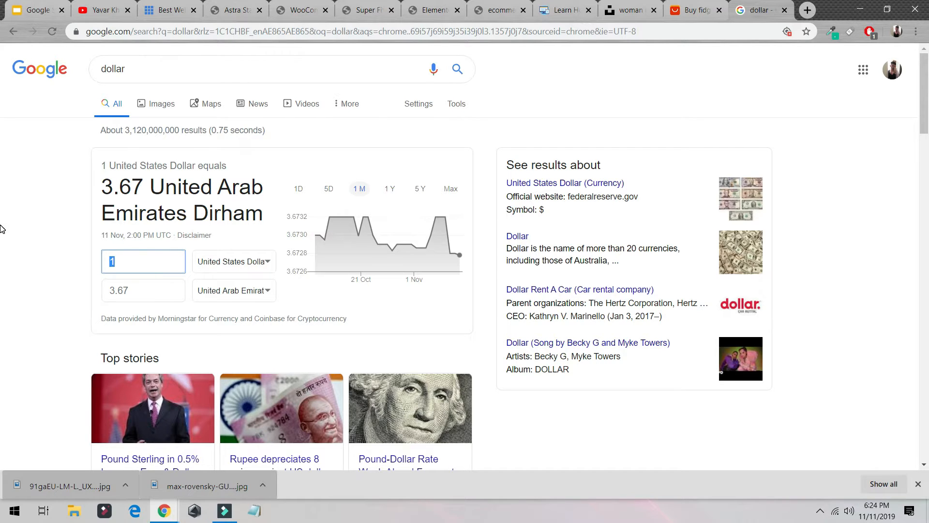
{"action": "type", "text": "5000"}
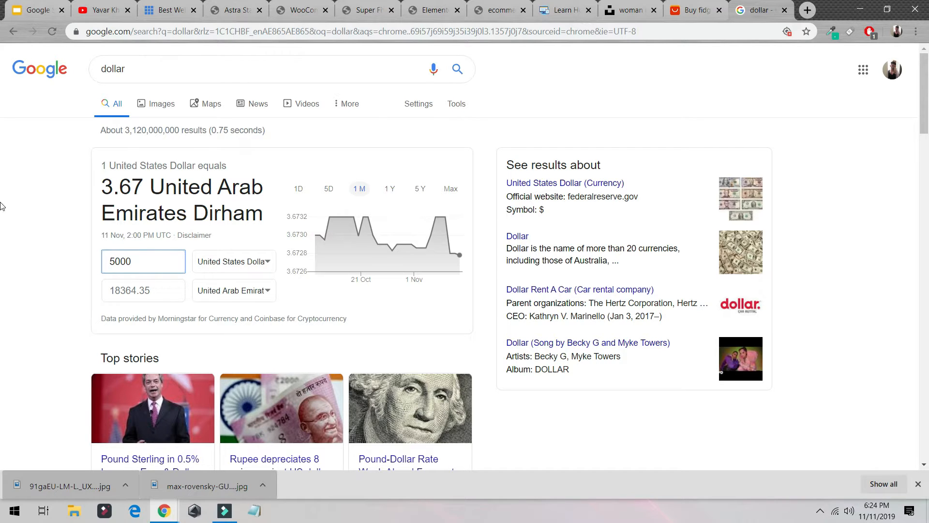
{"action": "left_click_drag", "start_coordinate": [188, 283], "coordinate": [45, 272]}
{"action": "left_click", "coordinate": [697, 9]}
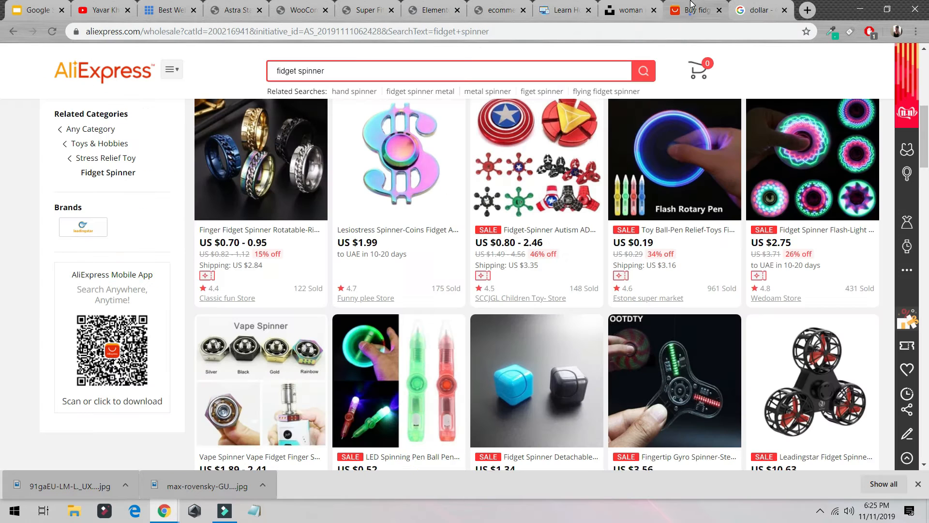
- Search AliExpress for alie shirt
{"action": "left_click_drag", "start_coordinate": [342, 71], "coordinate": [285, 72]}
{"action": "mouse_move", "coordinate": [175, 63]}
{"action": "type", "text": "a"}
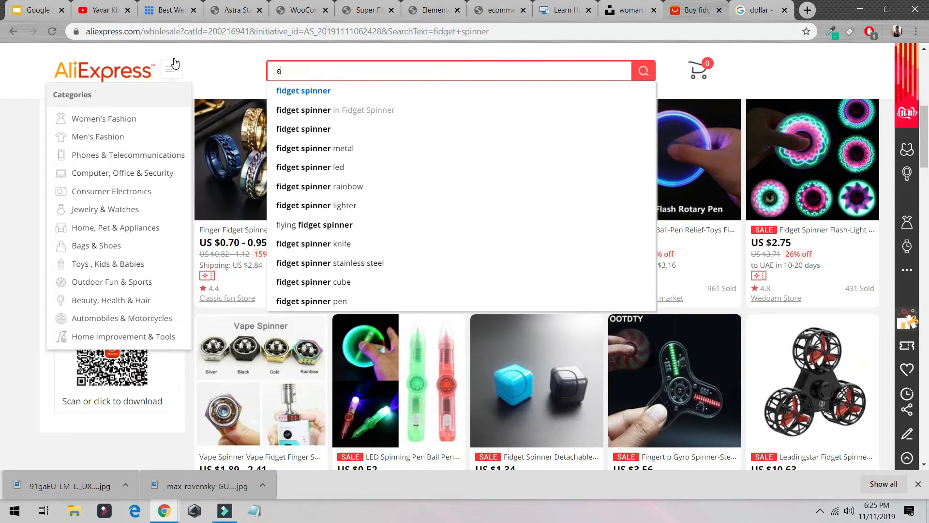
{"action": "type", "text": "lie  shirt"}
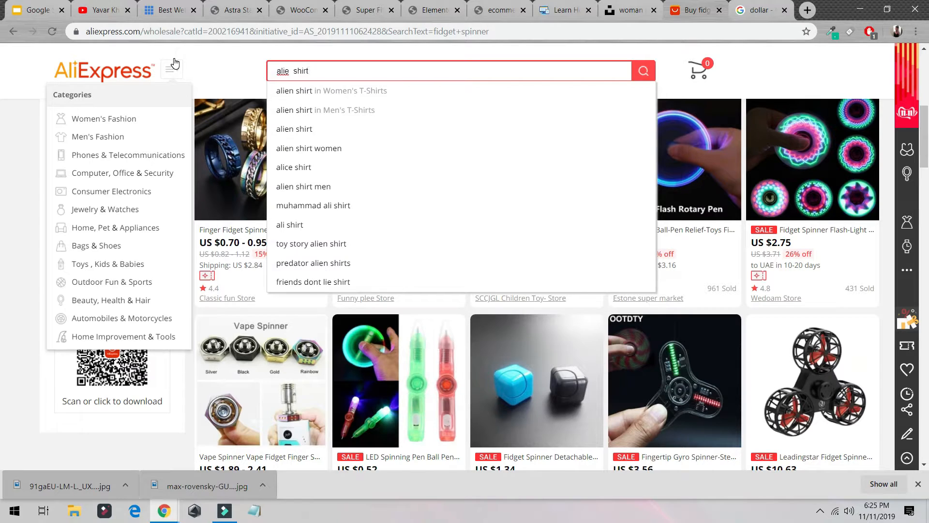
{"action": "key", "text": "Return"}
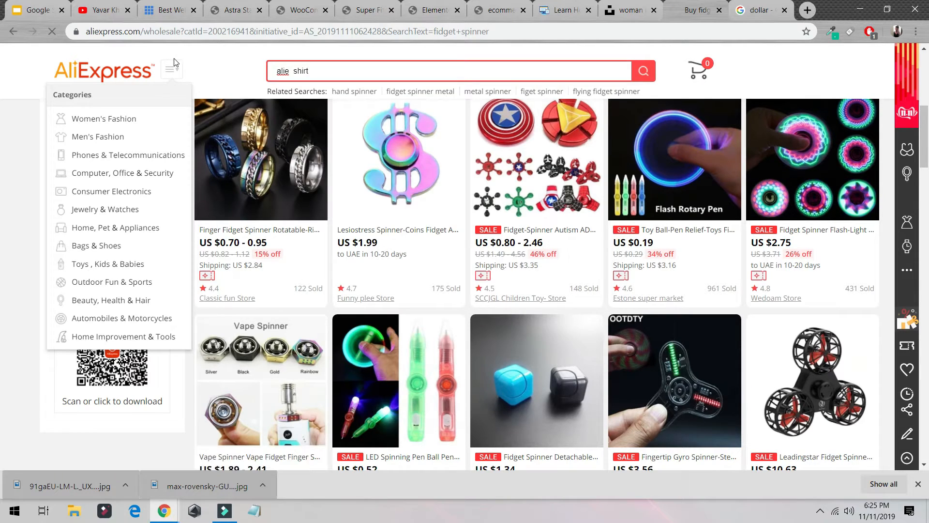
- In a new tab, search Google for area 51 and browse the image results
{"action": "key", "text": "ctrl+t"}
{"action": "type", "text": "area 51"}
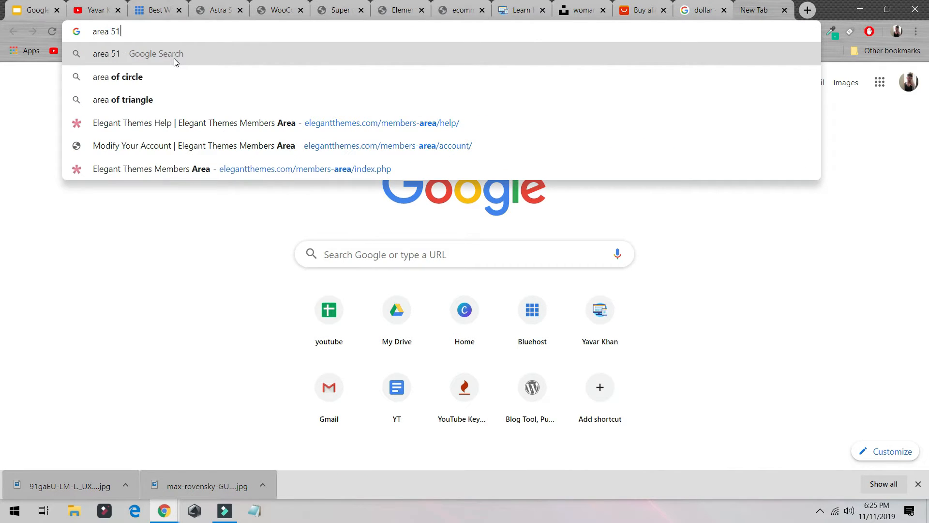
{"action": "key", "text": "Return"}
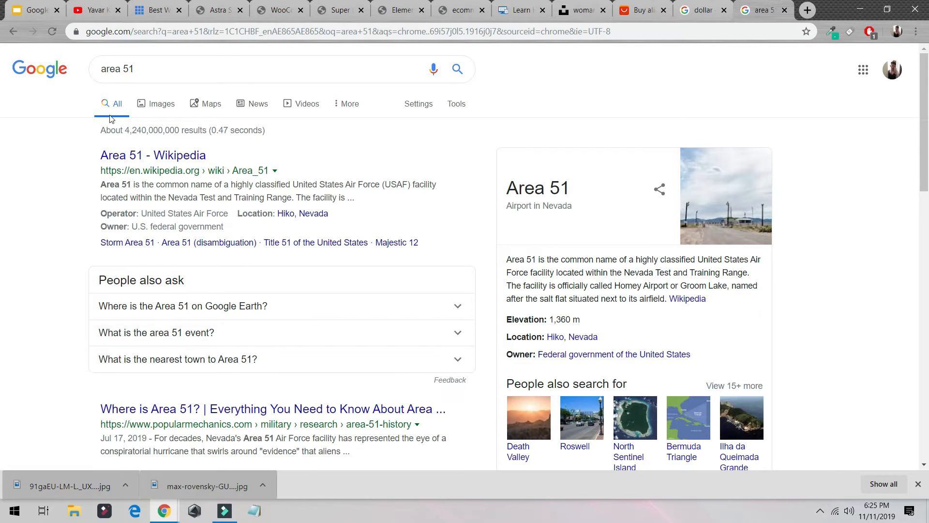
{"action": "left_click", "coordinate": [152, 103]}
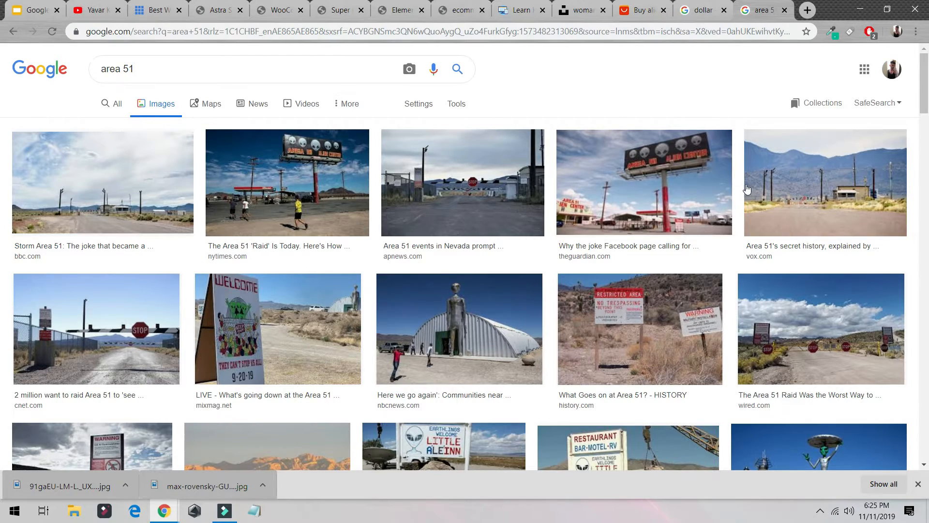
{"action": "scroll", "coordinate": [502, 234], "scroll_direction": "down", "scroll_amount": 5}
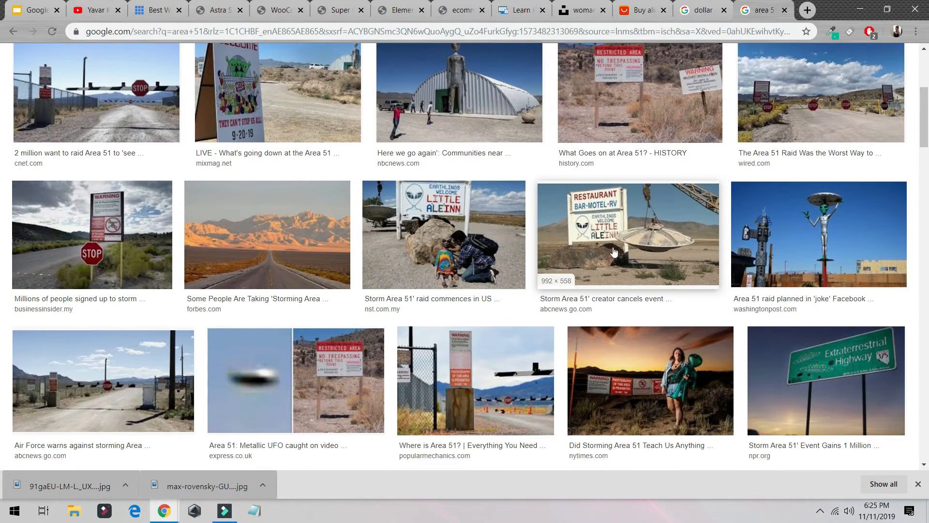
{"action": "scroll", "coordinate": [677, 252], "scroll_direction": "up", "scroll_amount": 5}
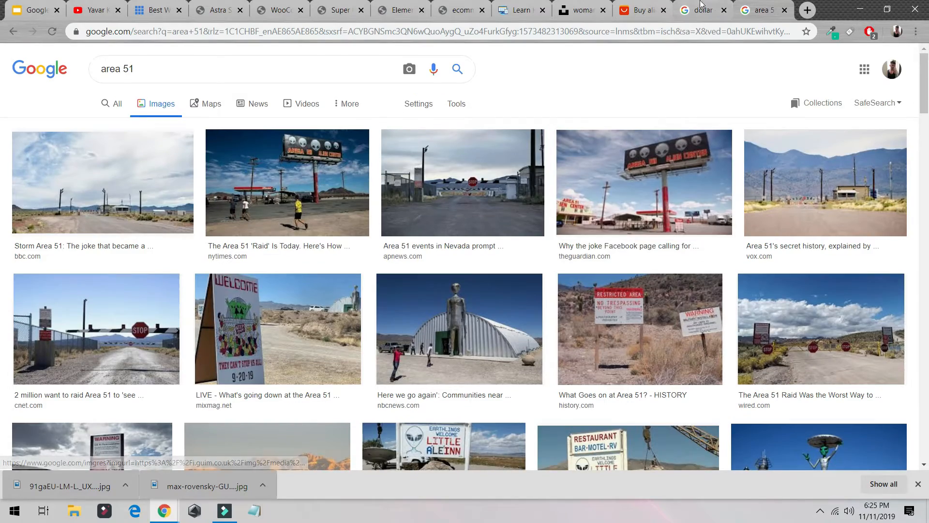
- Search AliExpress for areae 51 and scroll through the listed products
{"action": "left_click", "coordinate": [647, 10]}
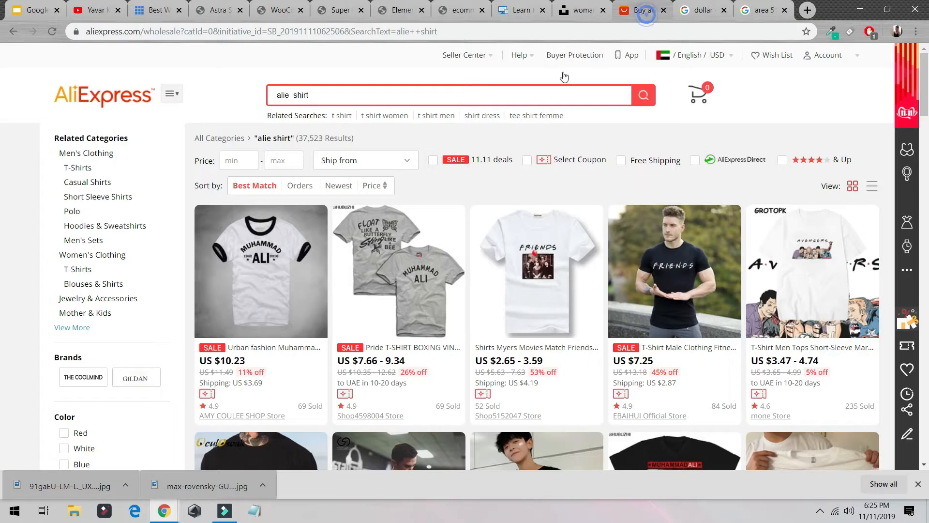
{"action": "triple_click", "coordinate": [377, 99]}
{"action": "type", "text": "areae 51"}
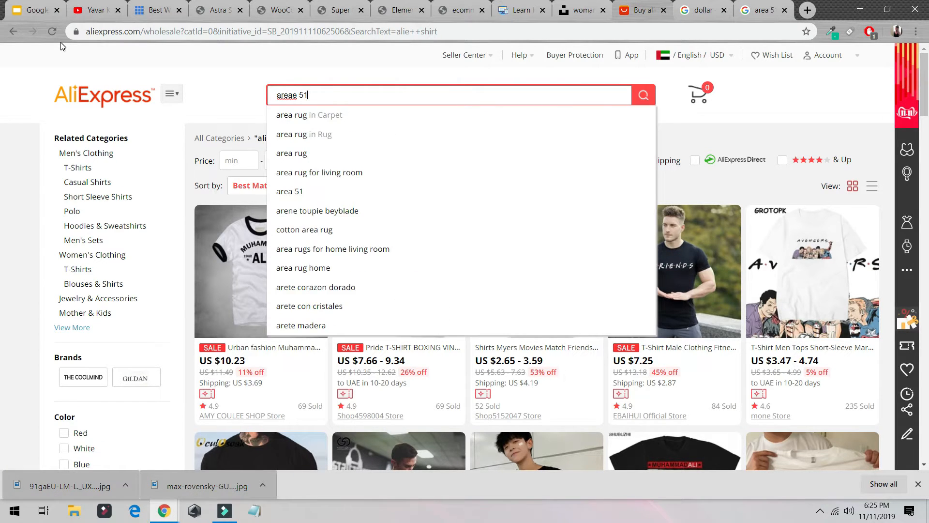
{"action": "key", "text": "Return"}
{"action": "scroll", "coordinate": [367, 188], "scroll_direction": "down", "scroll_amount": 1}
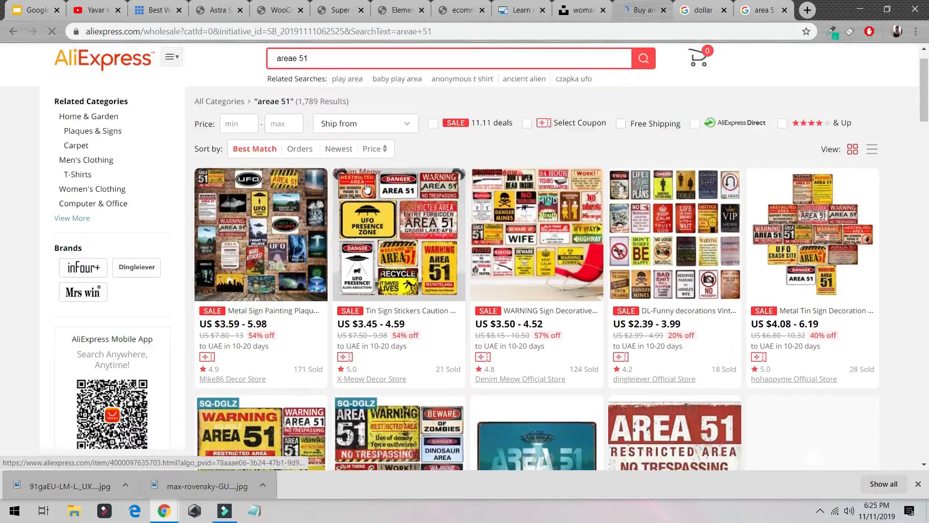
{"action": "scroll", "coordinate": [469, 260], "scroll_direction": "down", "scroll_amount": 7}
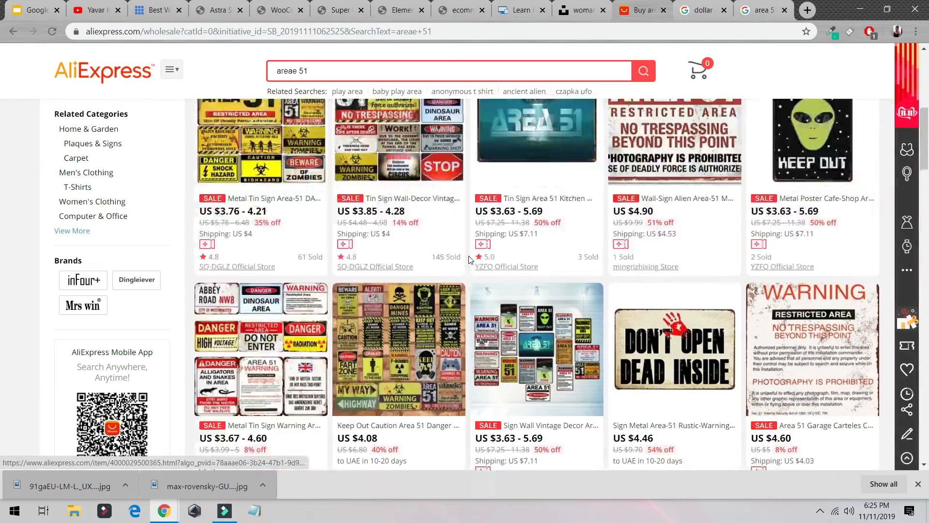
{"action": "scroll", "coordinate": [470, 259], "scroll_direction": "down", "scroll_amount": 5}
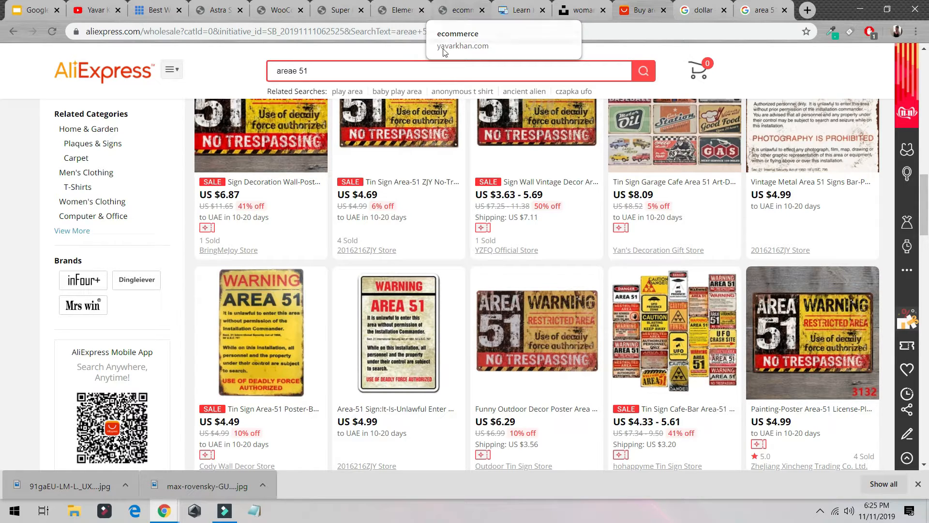
{"action": "scroll", "coordinate": [443, 55], "scroll_direction": "up", "scroll_amount": 5}
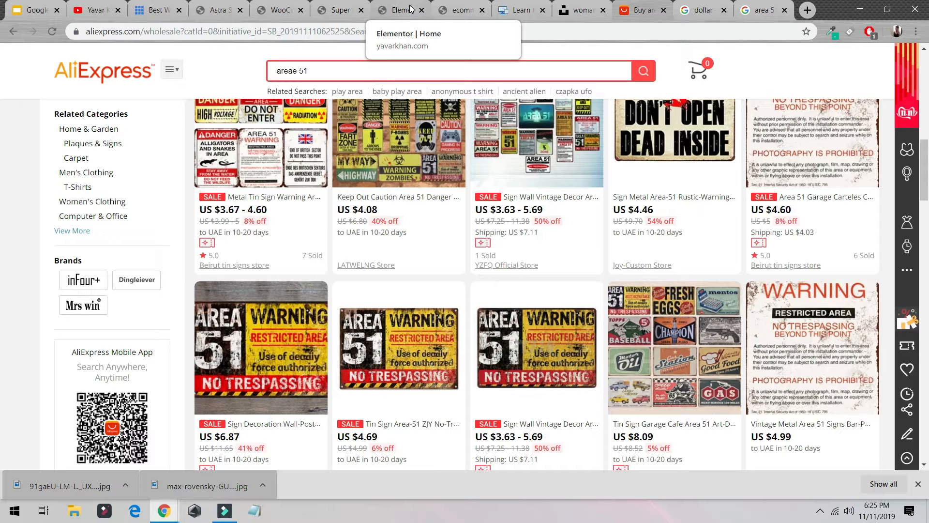
{"action": "left_click", "coordinate": [410, 8]}
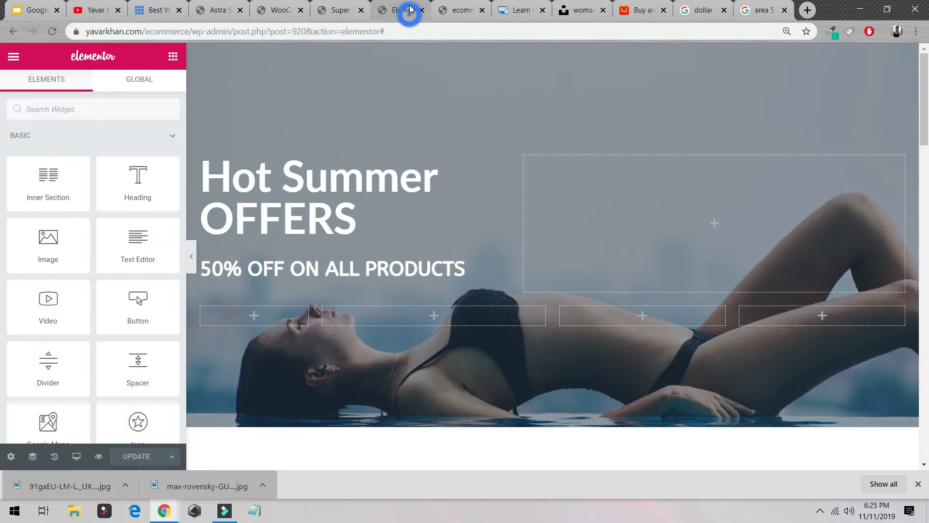
{"action": "left_click", "coordinate": [191, 256]}
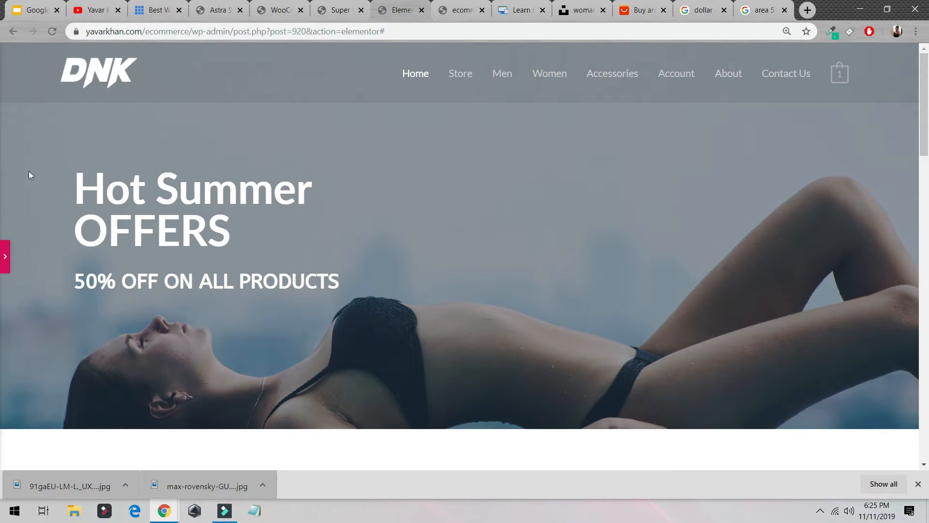
{"action": "left_click", "coordinate": [5, 257]}
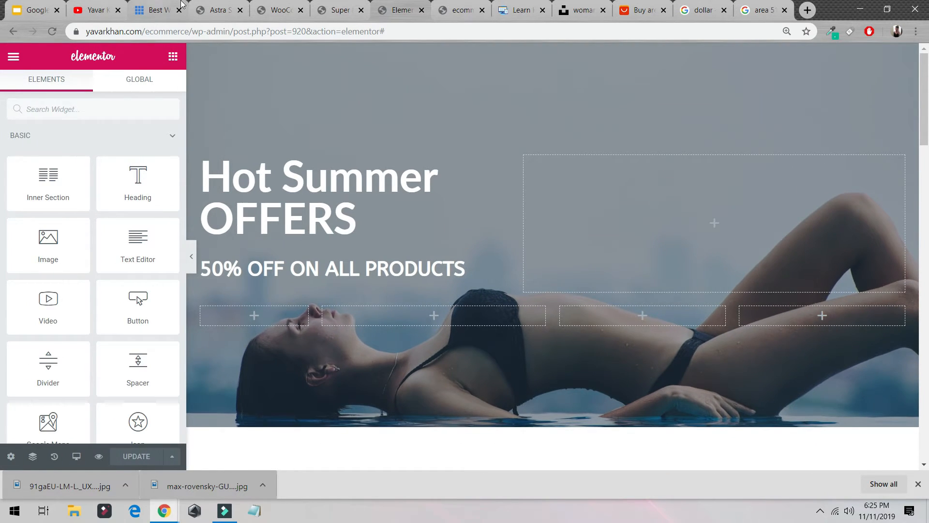
{"action": "left_click", "coordinate": [218, 10]}
{"action": "left_click", "coordinate": [278, 10]}
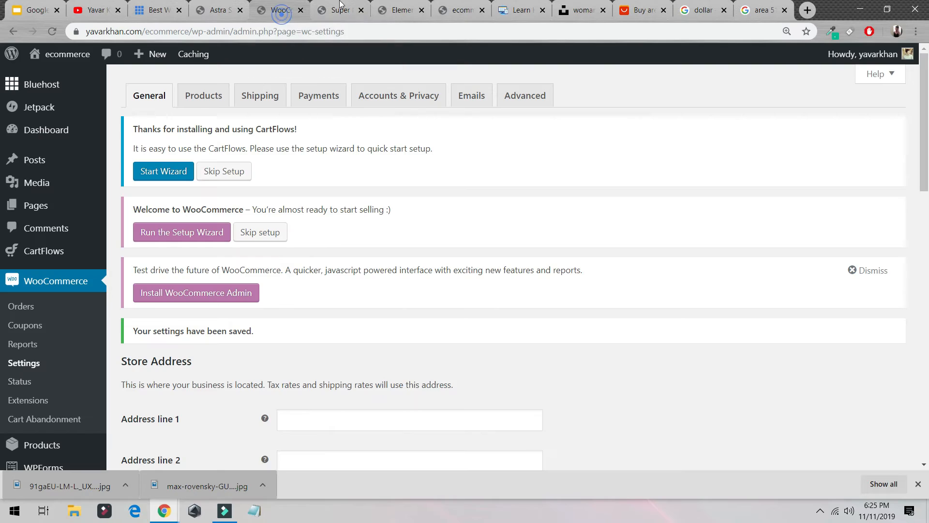
- Open the Astra Options page from the WordPress Appearance menu
{"action": "scroll", "coordinate": [17, 324], "scroll_direction": "down", "scroll_amount": 5}
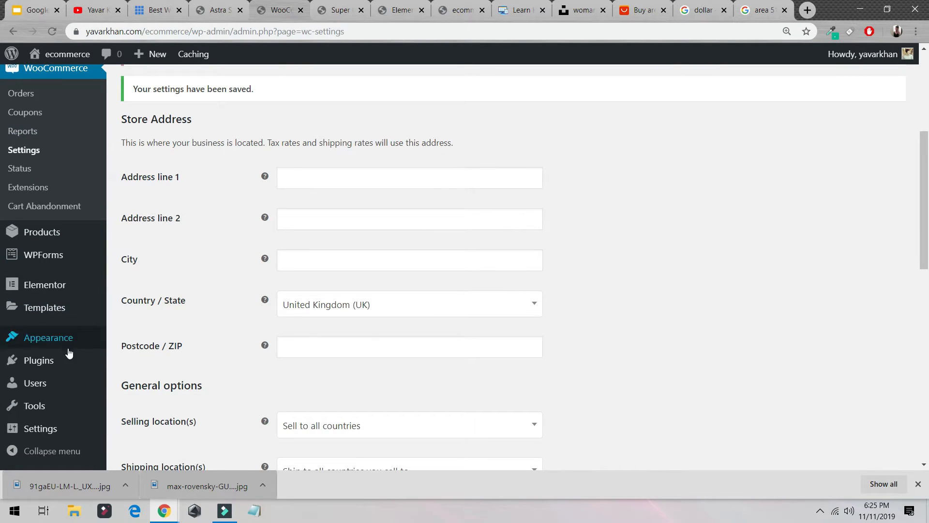
{"action": "mouse_move", "coordinate": [71, 338]}
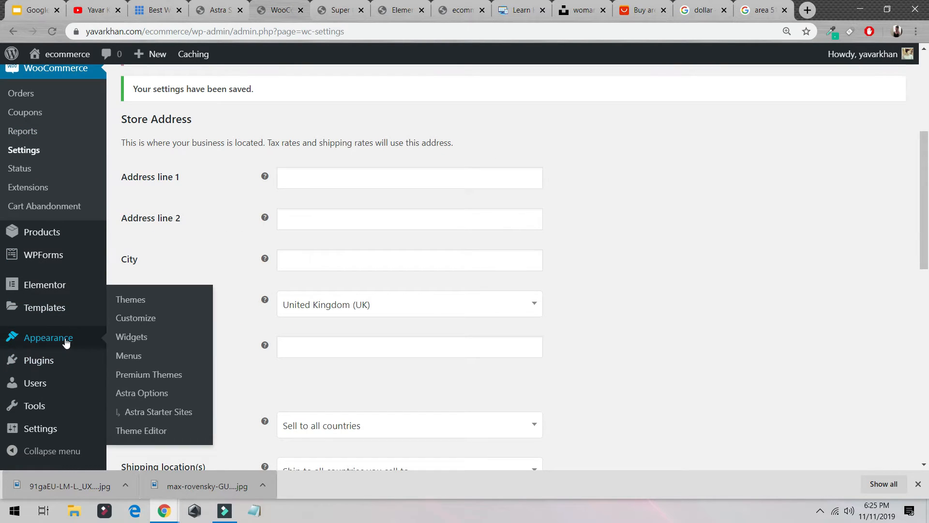
{"action": "left_click", "coordinate": [145, 309]}
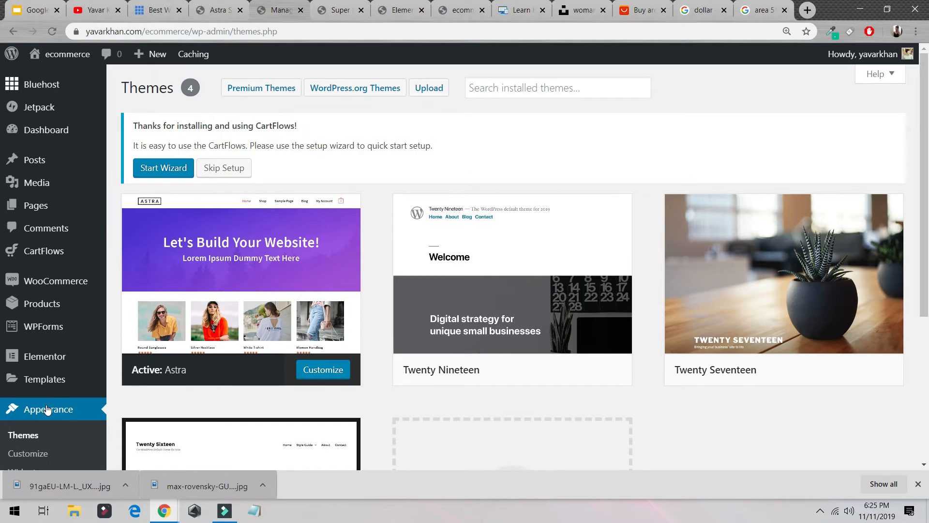
{"action": "scroll", "coordinate": [48, 411], "scroll_direction": "down", "scroll_amount": 5}
{"action": "left_click", "coordinate": [34, 296]}
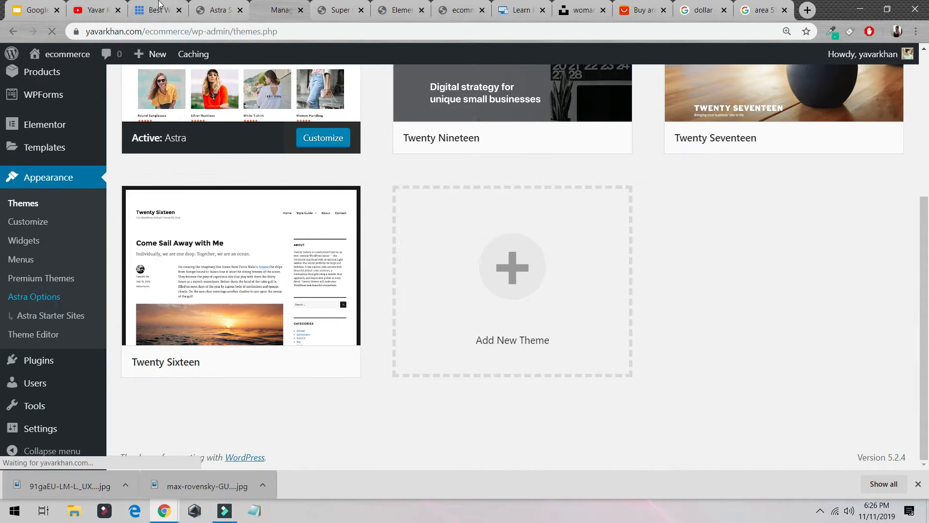
{"action": "left_click", "coordinate": [114, 9]}
{"action": "left_click", "coordinate": [319, 287]}
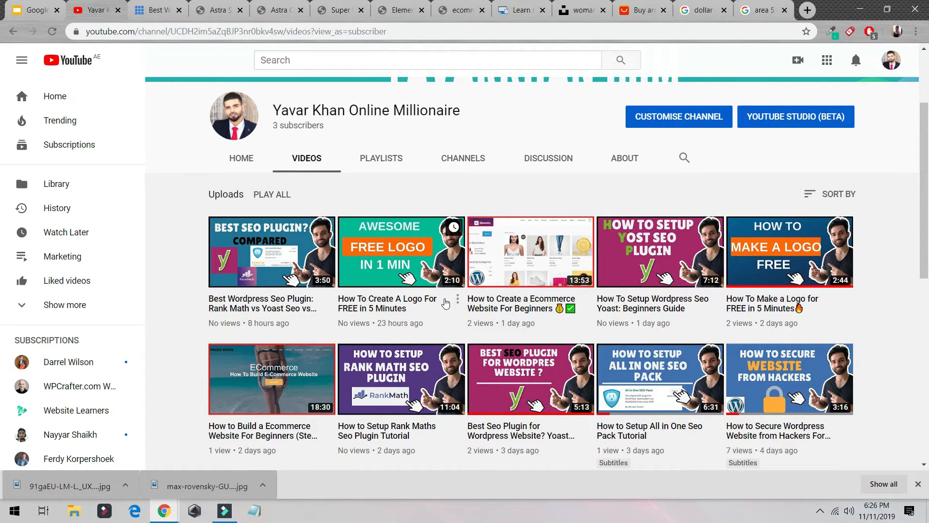
{"action": "left_click", "coordinate": [211, 11]}
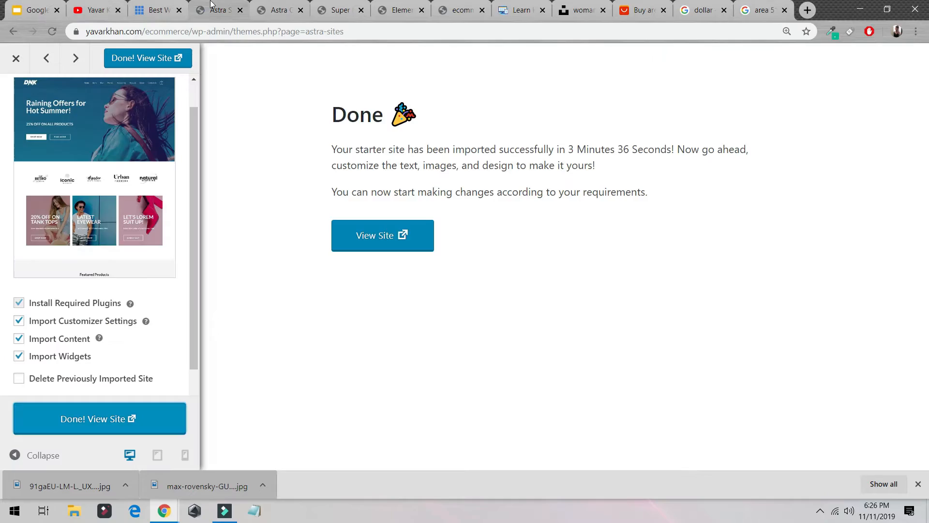
{"action": "left_click", "coordinate": [286, 13]}
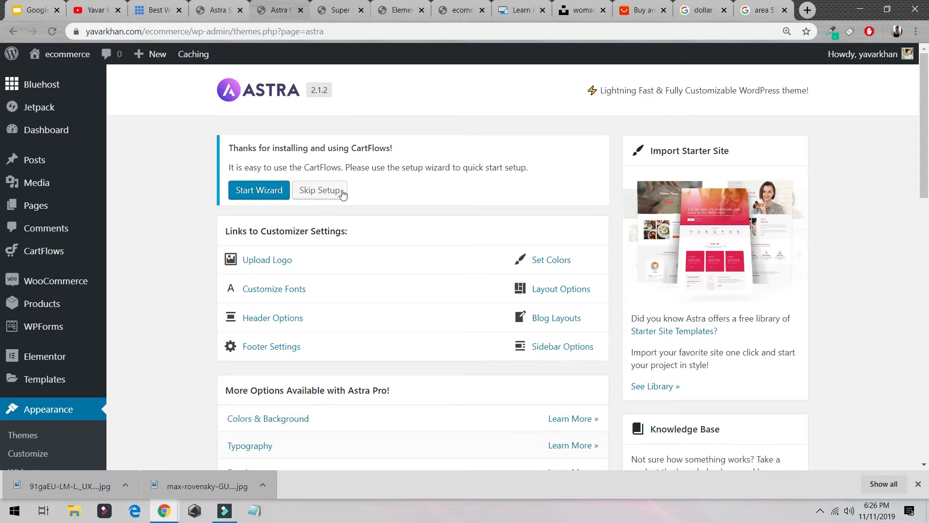
- Open the Upload Logo customizer link and go to the Header's Transparent Header settings
{"action": "left_click", "coordinate": [261, 261]}
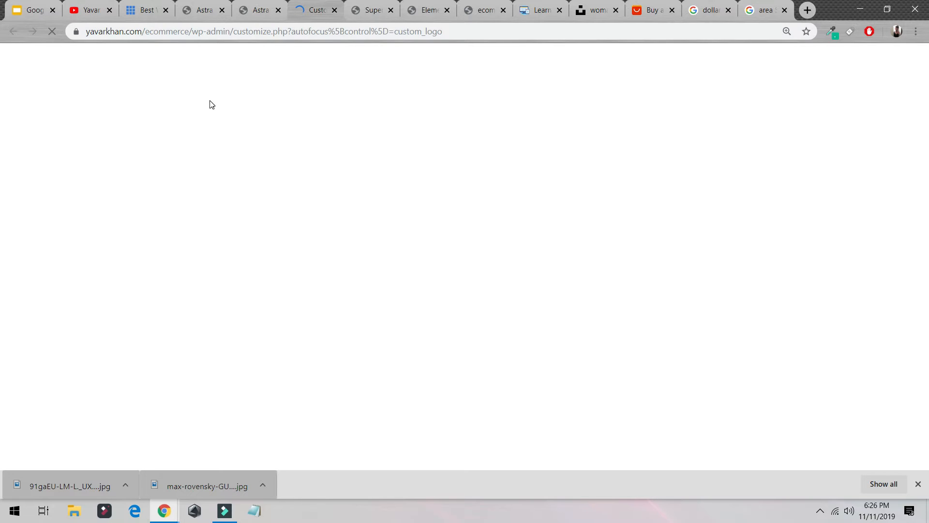
{"action": "left_click", "coordinate": [265, 4]}
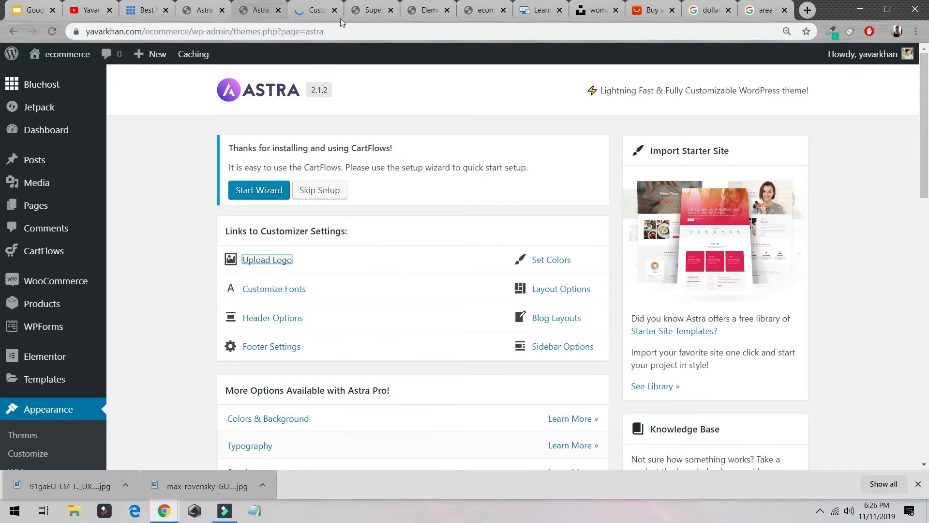
{"action": "left_click", "coordinate": [314, 11]}
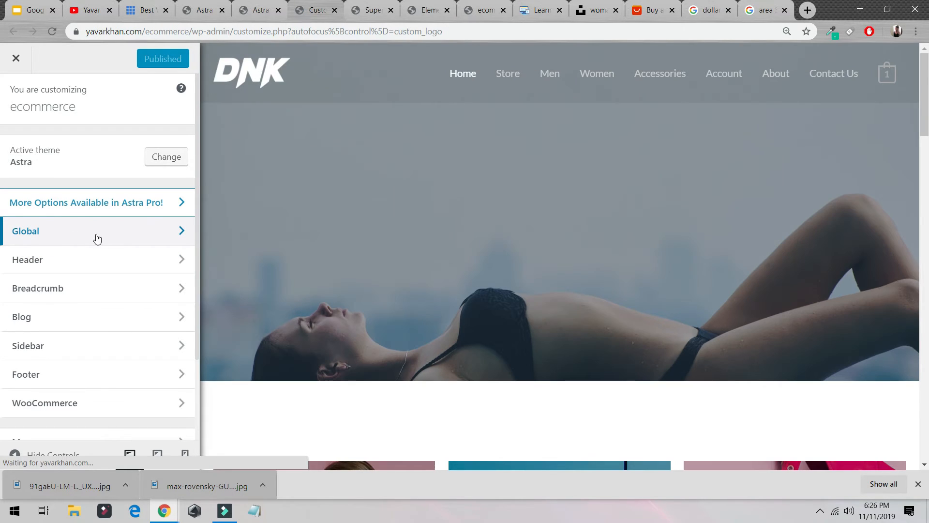
{"action": "left_click", "coordinate": [26, 108]}
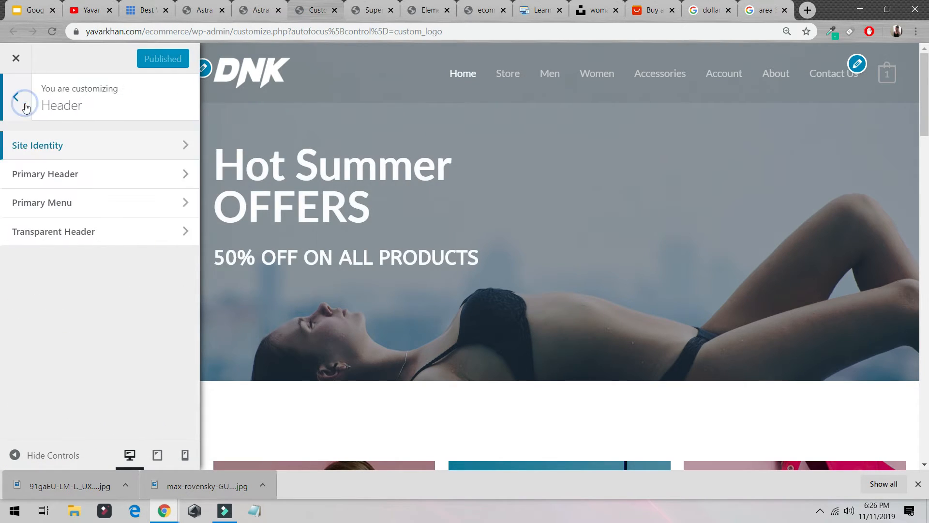
{"action": "left_click", "coordinate": [72, 231]}
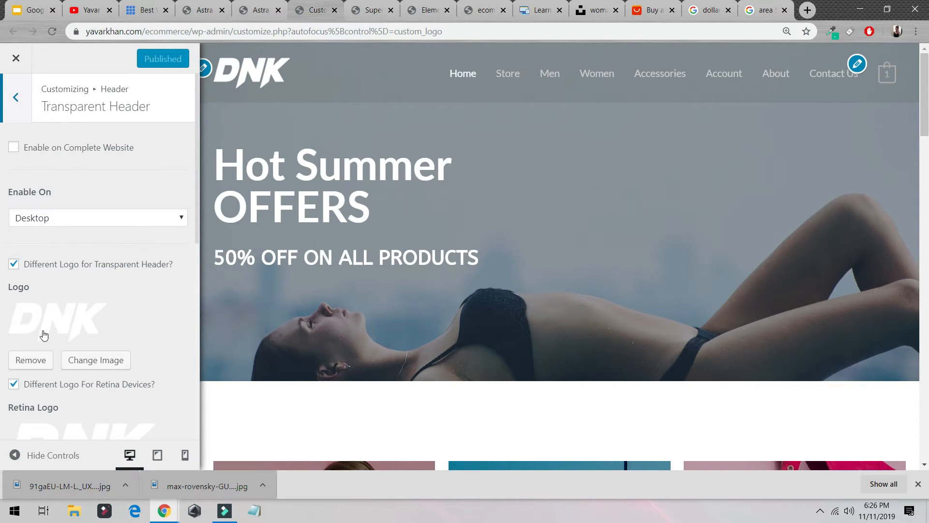
- Turn off the separate retina logo and replace the transparent header logo with the text logo image uploaded from Downloads
{"action": "left_click", "coordinate": [13, 383]}
{"action": "left_click", "coordinate": [94, 360]}
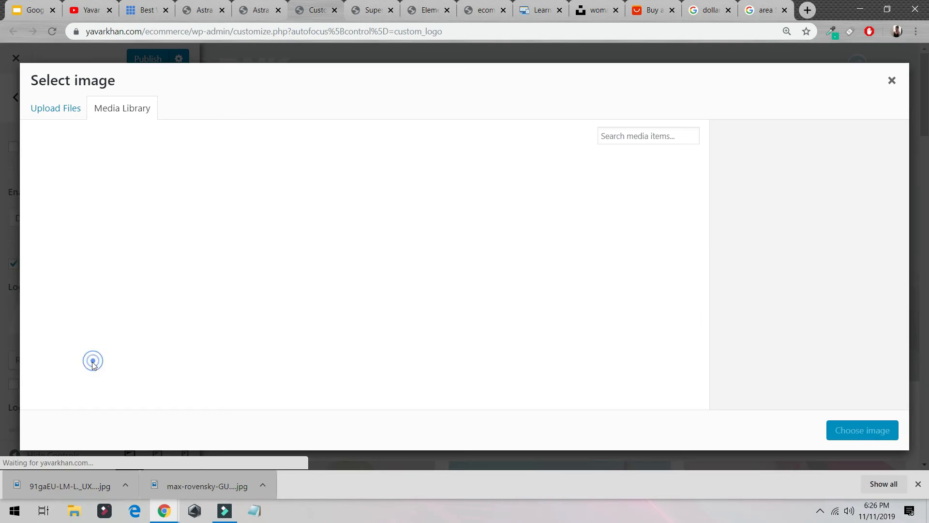
{"action": "left_click", "coordinate": [65, 110]}
{"action": "left_click", "coordinate": [494, 284]}
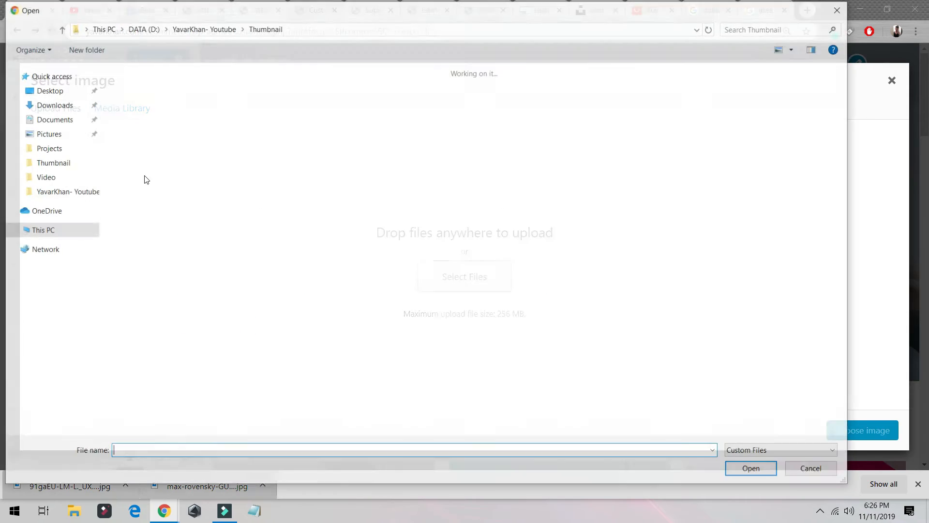
{"action": "left_click", "coordinate": [49, 104]}
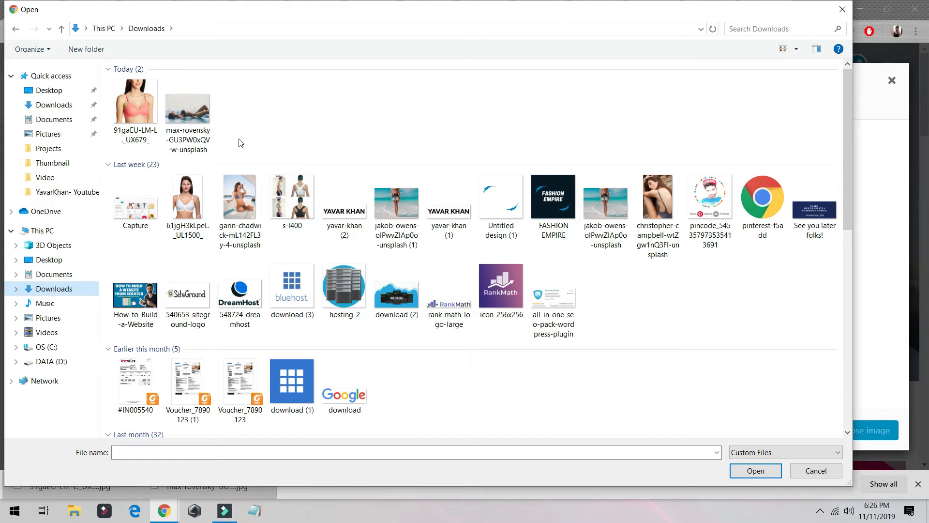
{"action": "double_click", "coordinate": [459, 214]}
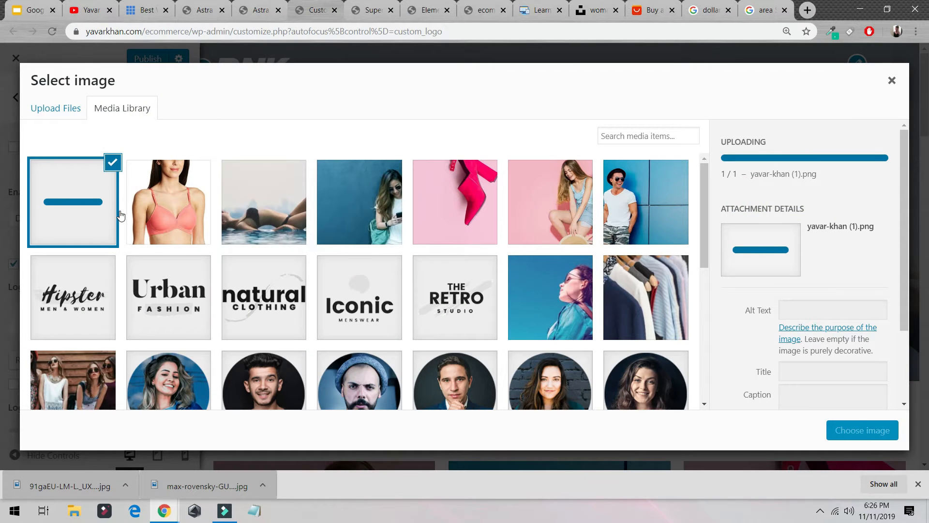
{"action": "left_click", "coordinate": [848, 432]}
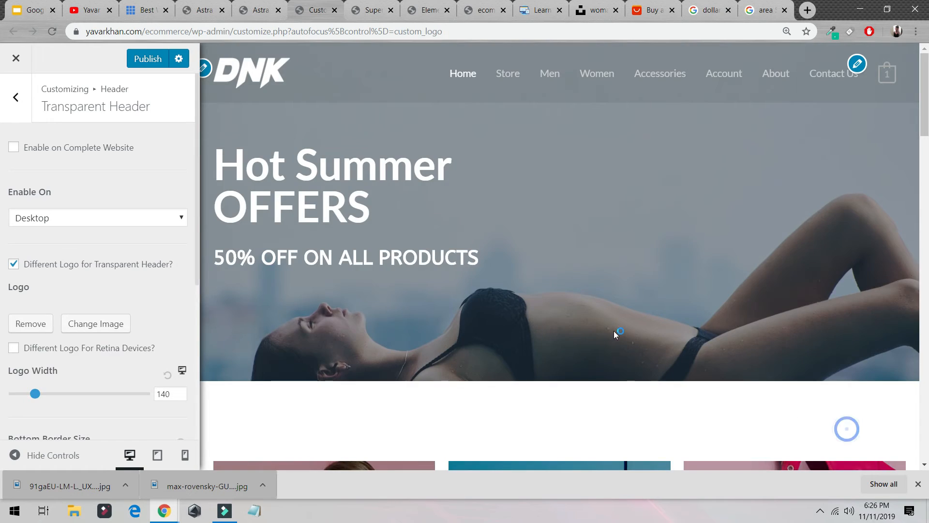
- Set the transparent header logo width to 228 and publish the customizer changes
{"action": "scroll", "coordinate": [19, 262], "scroll_direction": "down", "scroll_amount": 3}
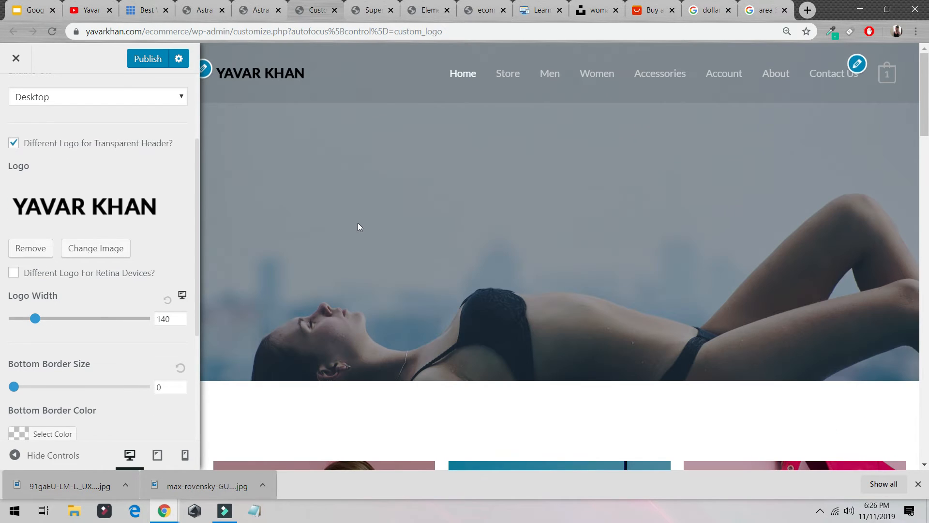
{"action": "left_click_drag", "start_coordinate": [39, 320], "coordinate": [56, 320]}
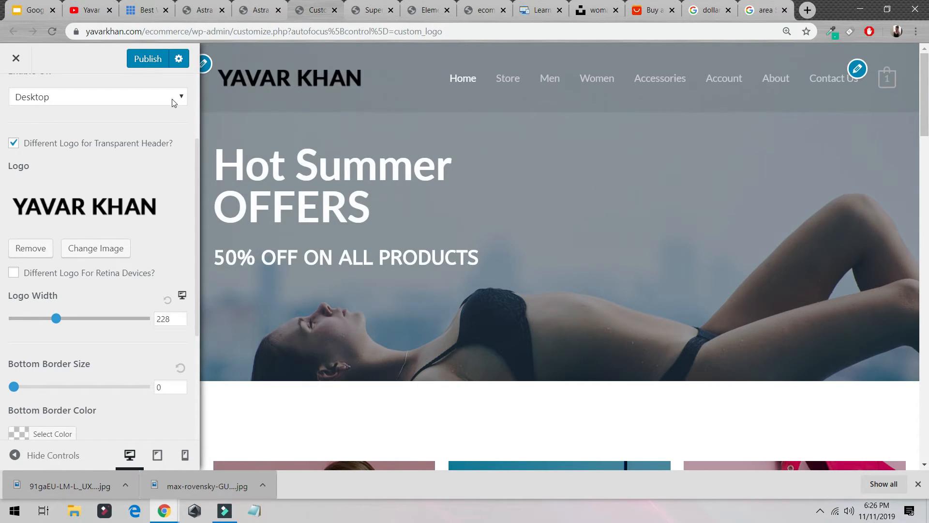
{"action": "left_click", "coordinate": [162, 54]}
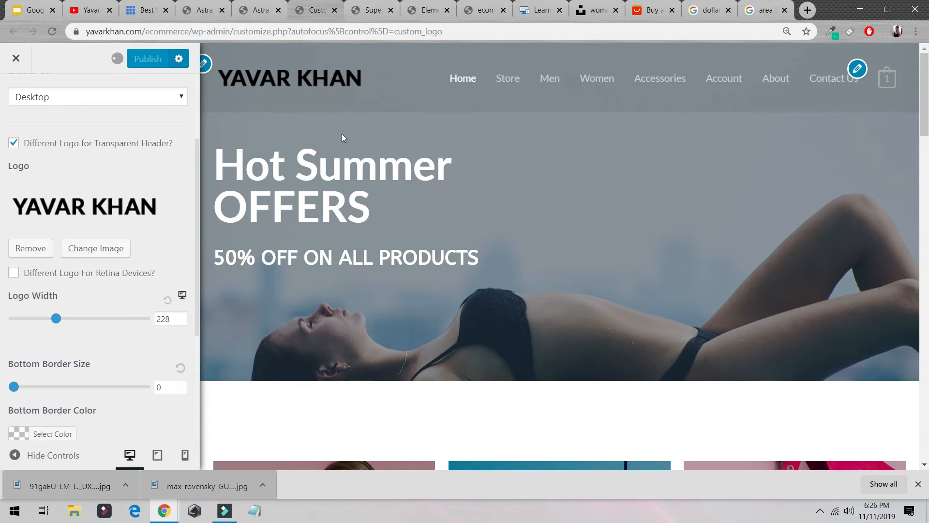
- Switch to the Super Fit Bra product page and open the store's Home page
{"action": "left_click", "coordinate": [371, 6]}
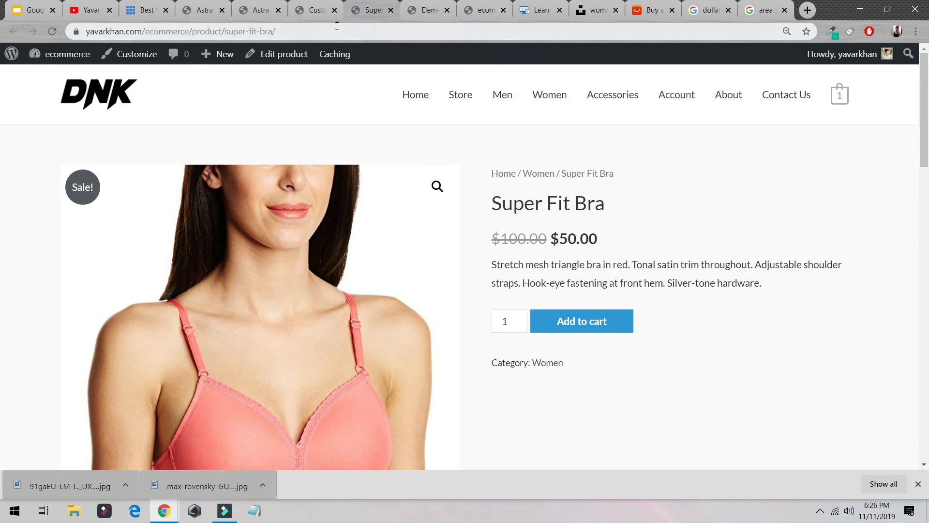
{"action": "left_click", "coordinate": [415, 95]}
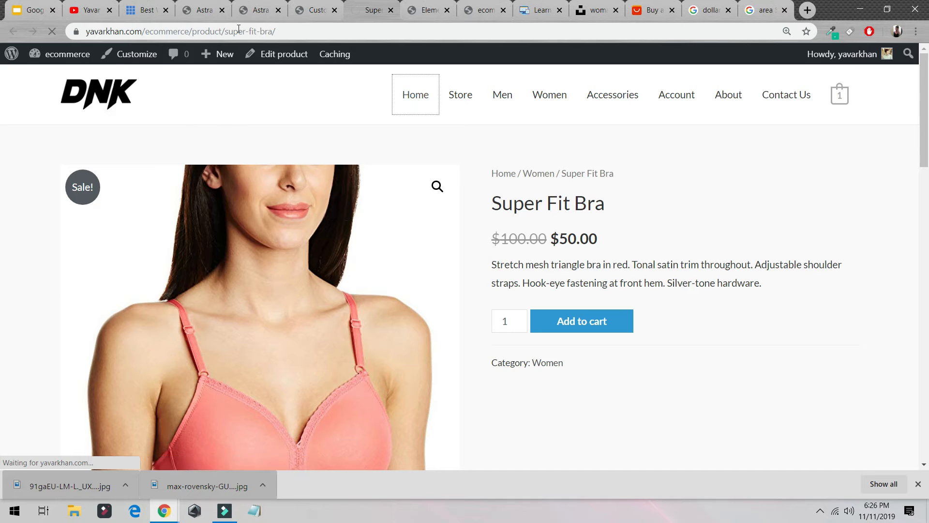